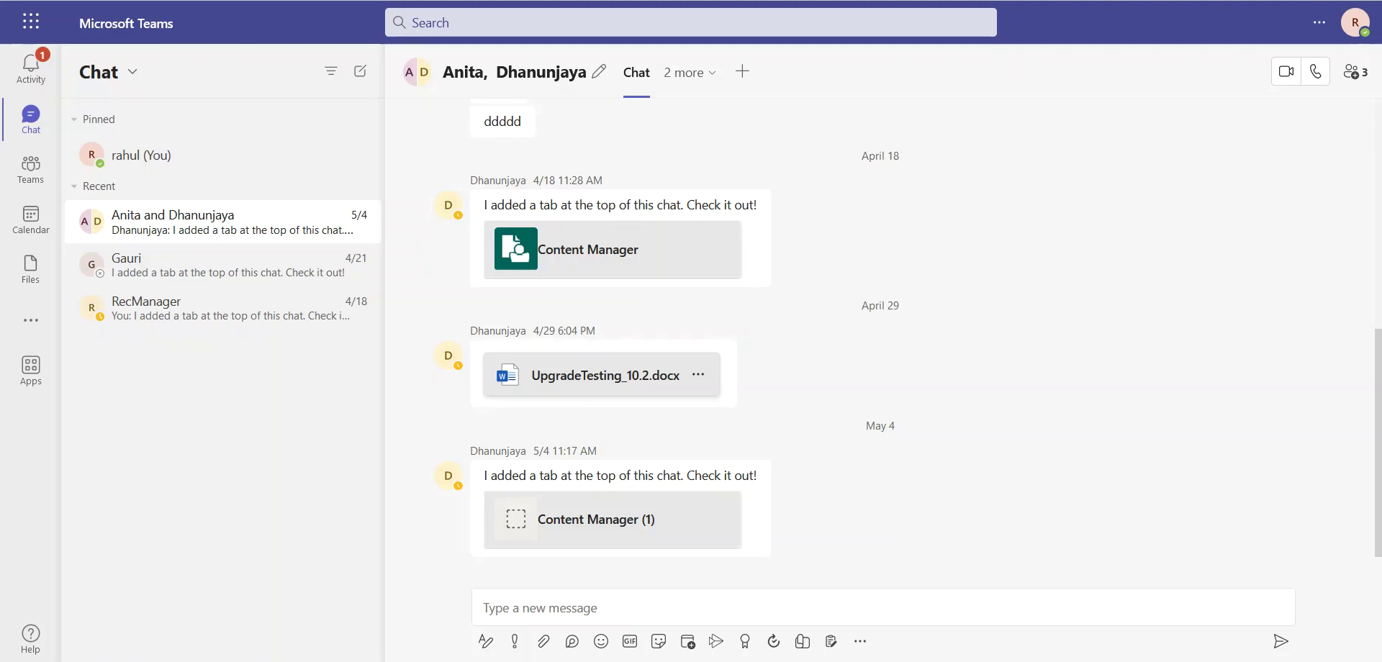
Open the CM Teams Integration app and start a new check in style with the record type TeamsData.
{"action": "left_click", "coordinate": [49, 325]}
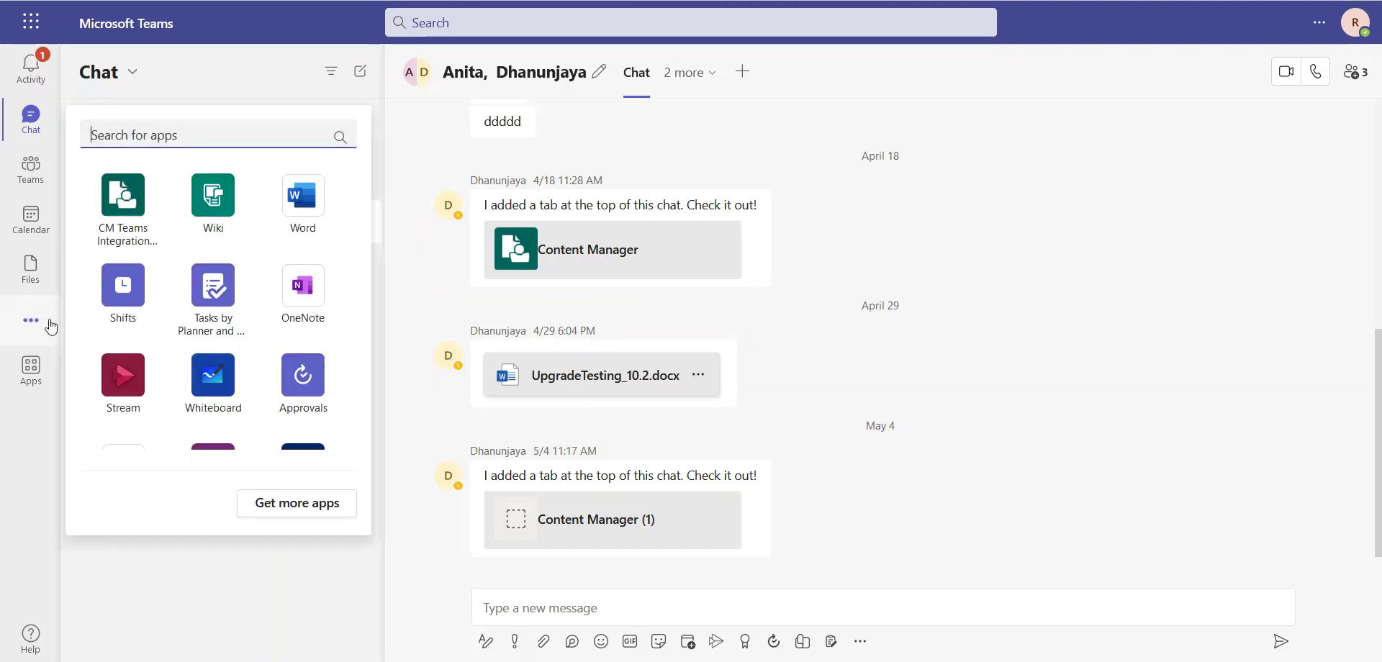
{"action": "left_click", "coordinate": [115, 190]}
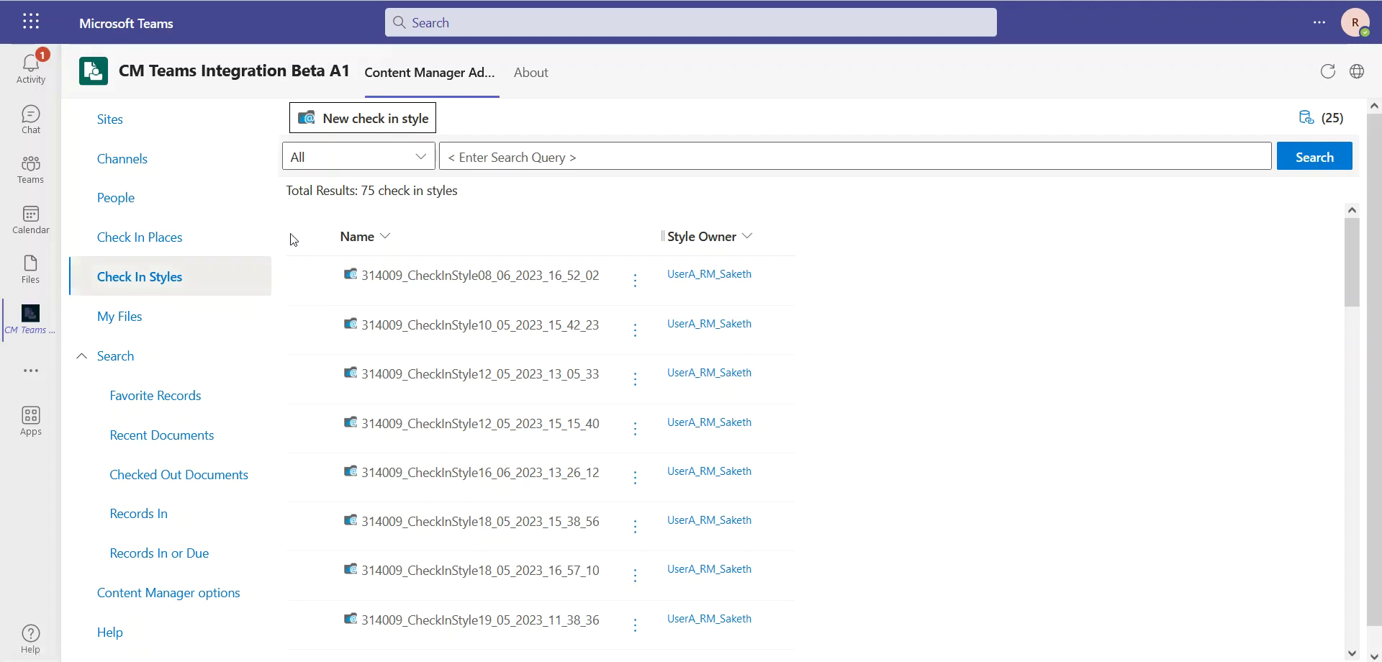
{"action": "left_click", "coordinate": [359, 124]}
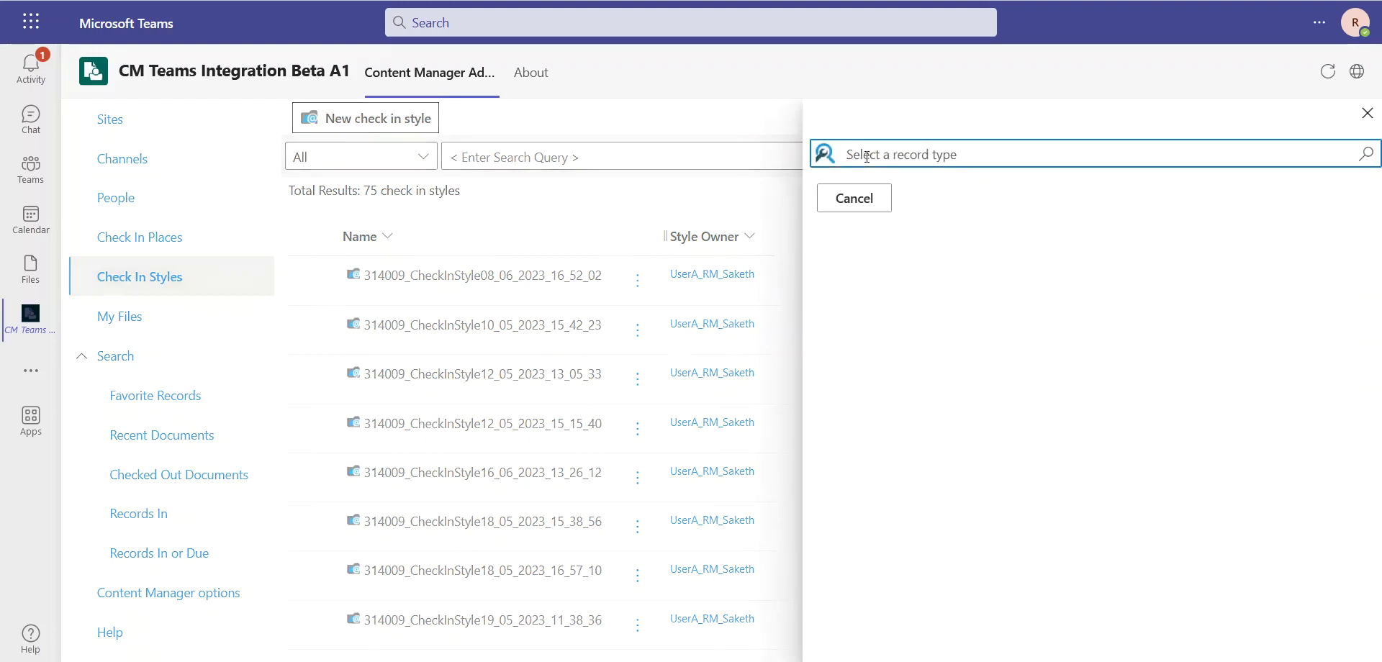
{"action": "type", "text": "team"}
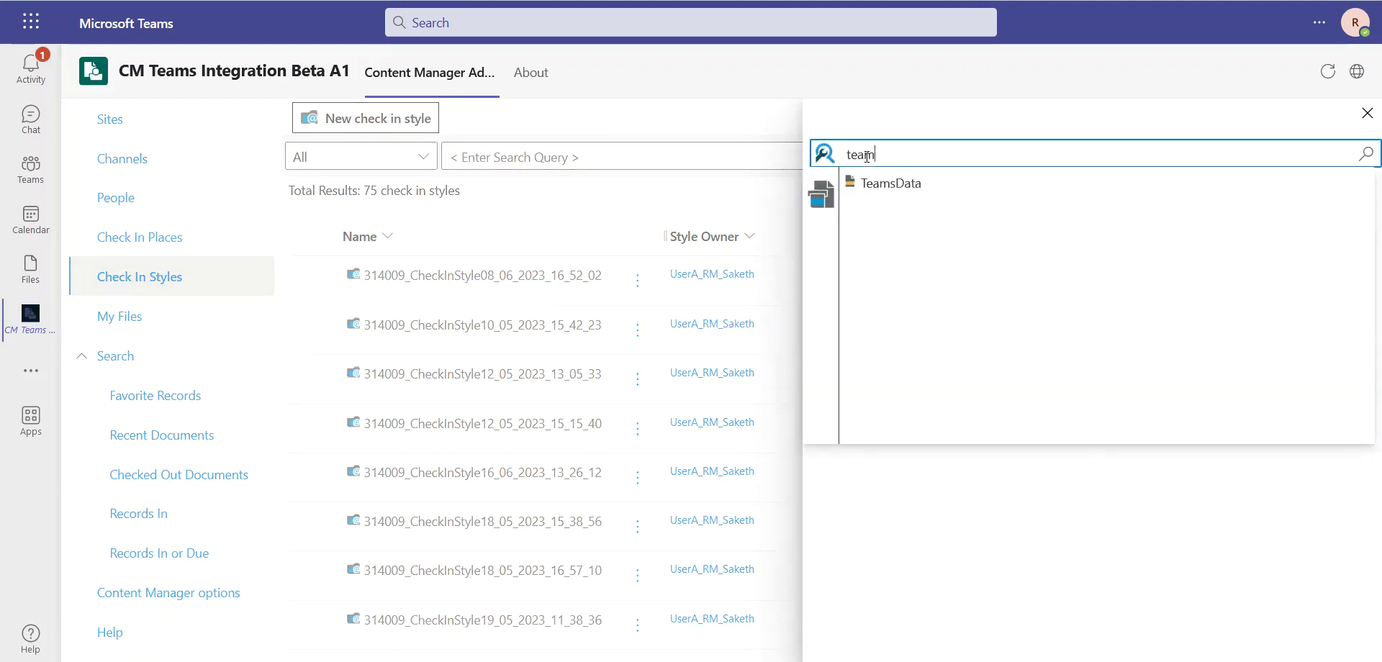
{"action": "left_click", "coordinate": [878, 179]}
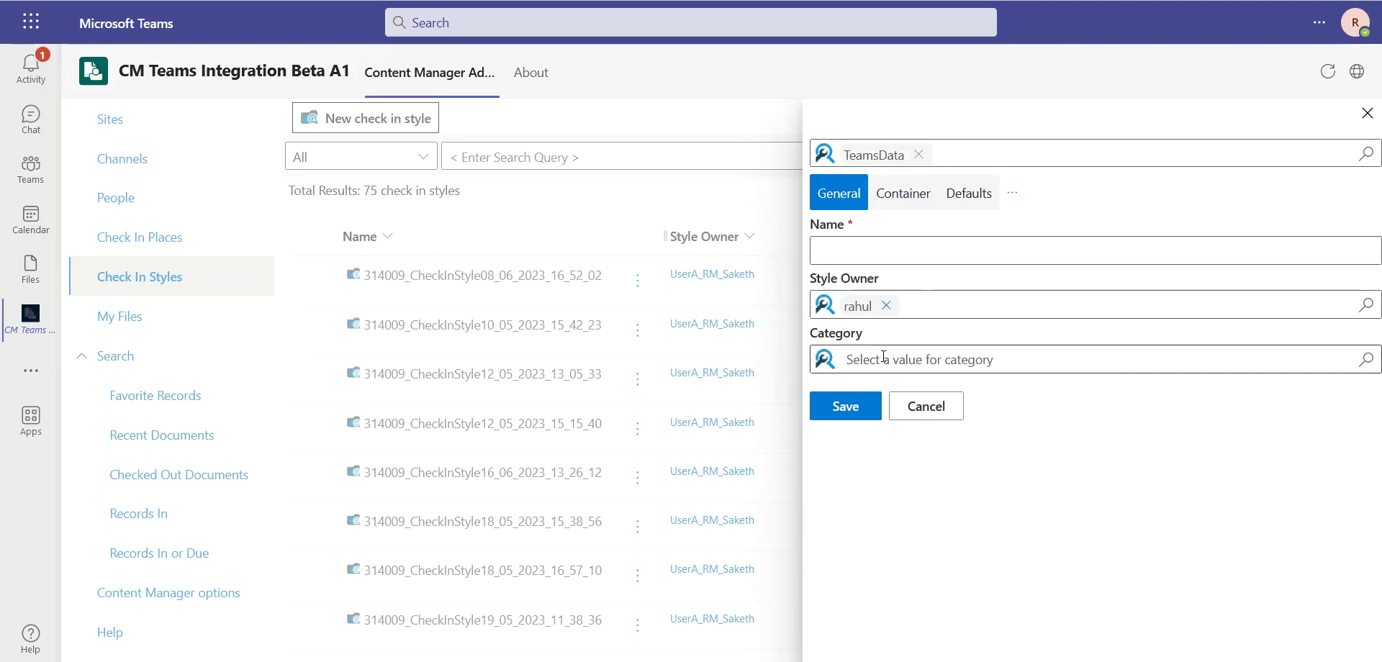
Review the new check in style's default settings and name the style Medical Record.
{"action": "left_click", "coordinate": [969, 193]}
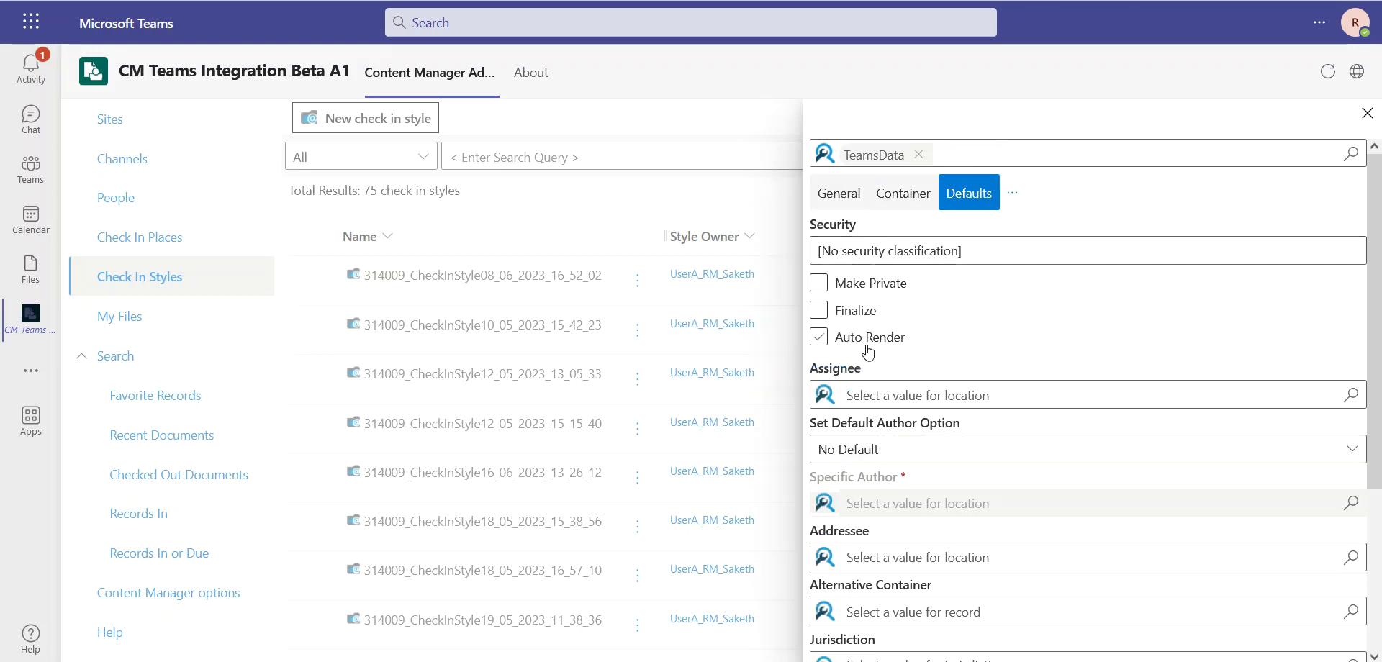
{"action": "scroll", "coordinate": [888, 418], "scroll_direction": "down", "scroll_amount": 3}
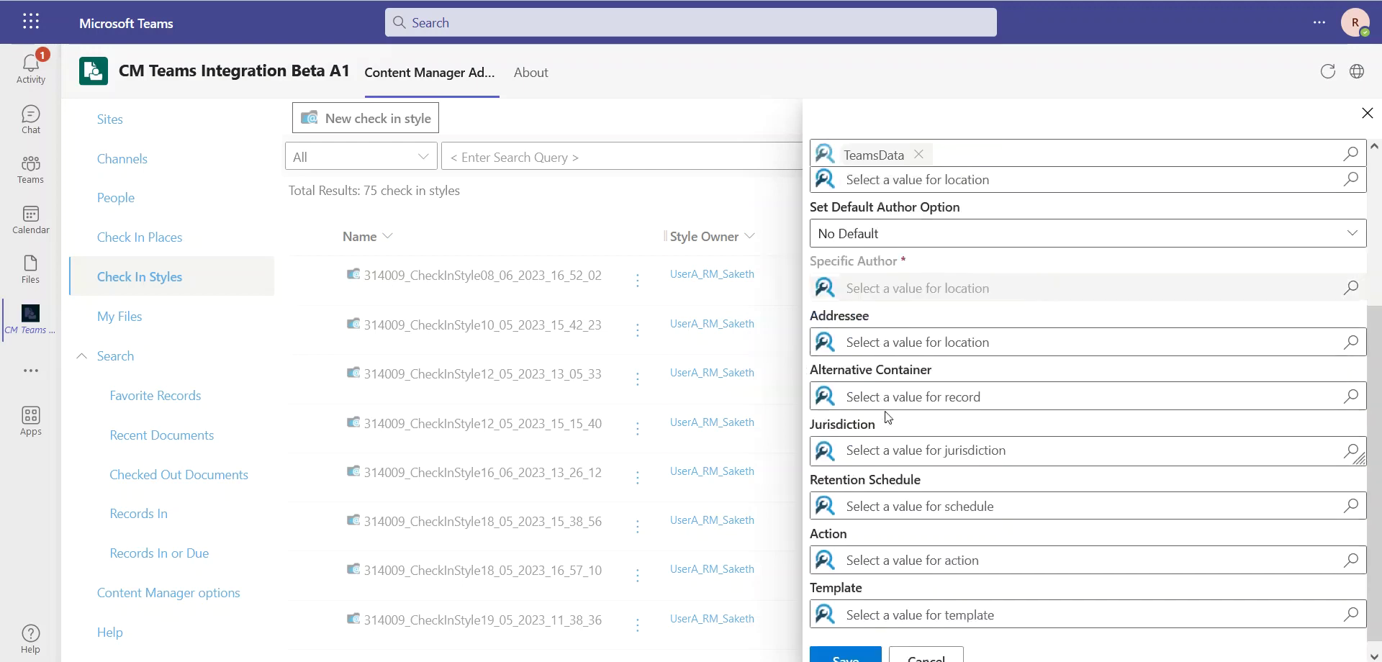
{"action": "scroll", "coordinate": [887, 414], "scroll_direction": "down", "scroll_amount": 1}
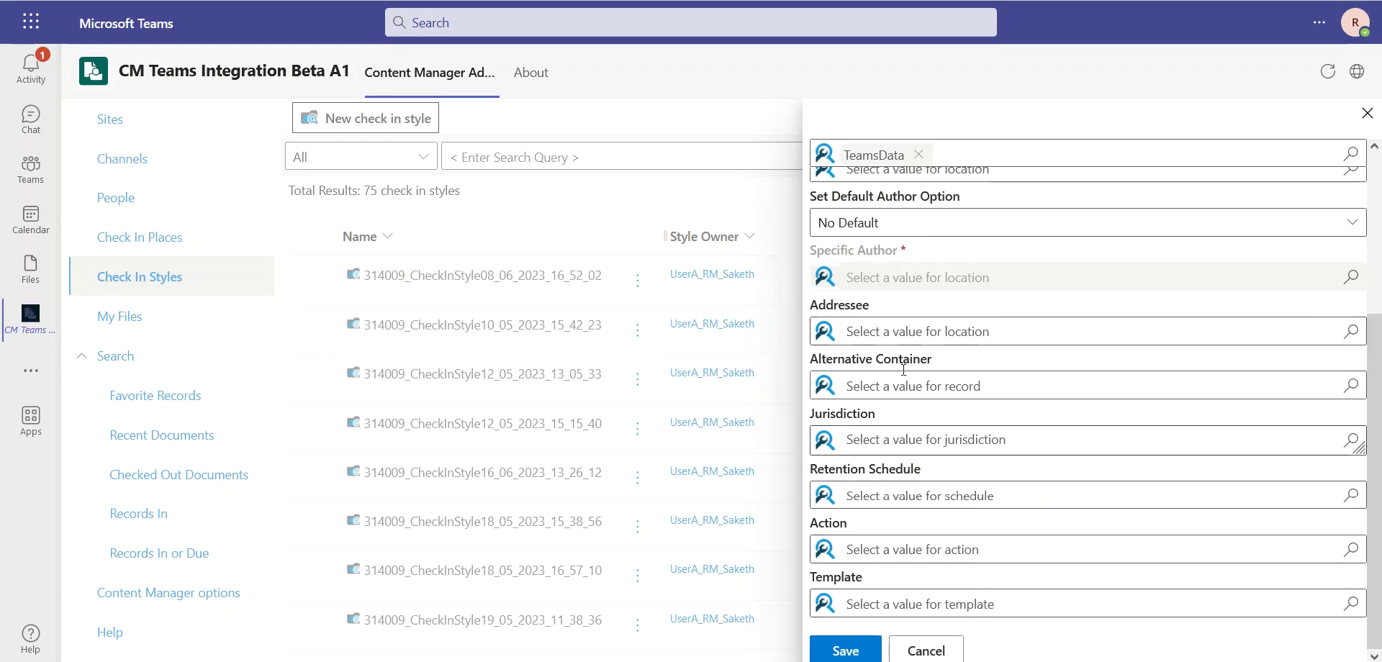
{"action": "scroll", "coordinate": [900, 310], "scroll_direction": "up", "scroll_amount": 5}
{"action": "left_click", "coordinate": [848, 205]}
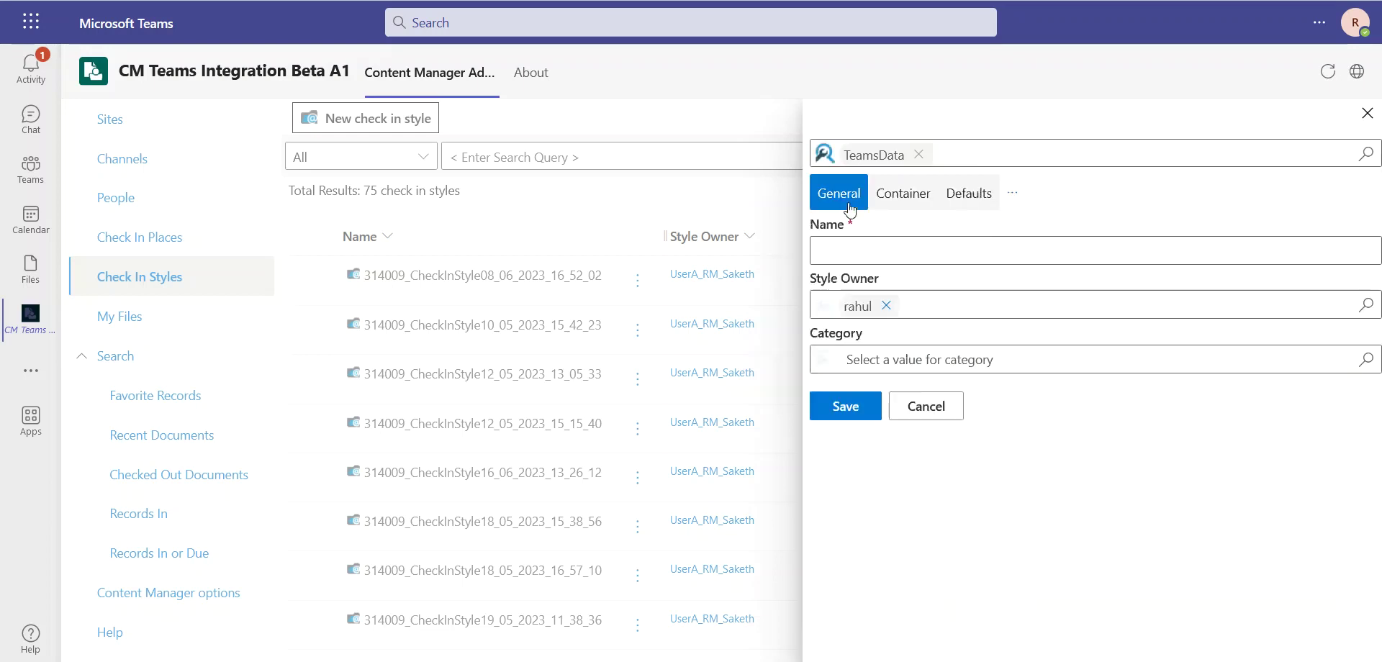
{"action": "left_click", "coordinate": [855, 245]}
{"action": "type", "text": "Me"}
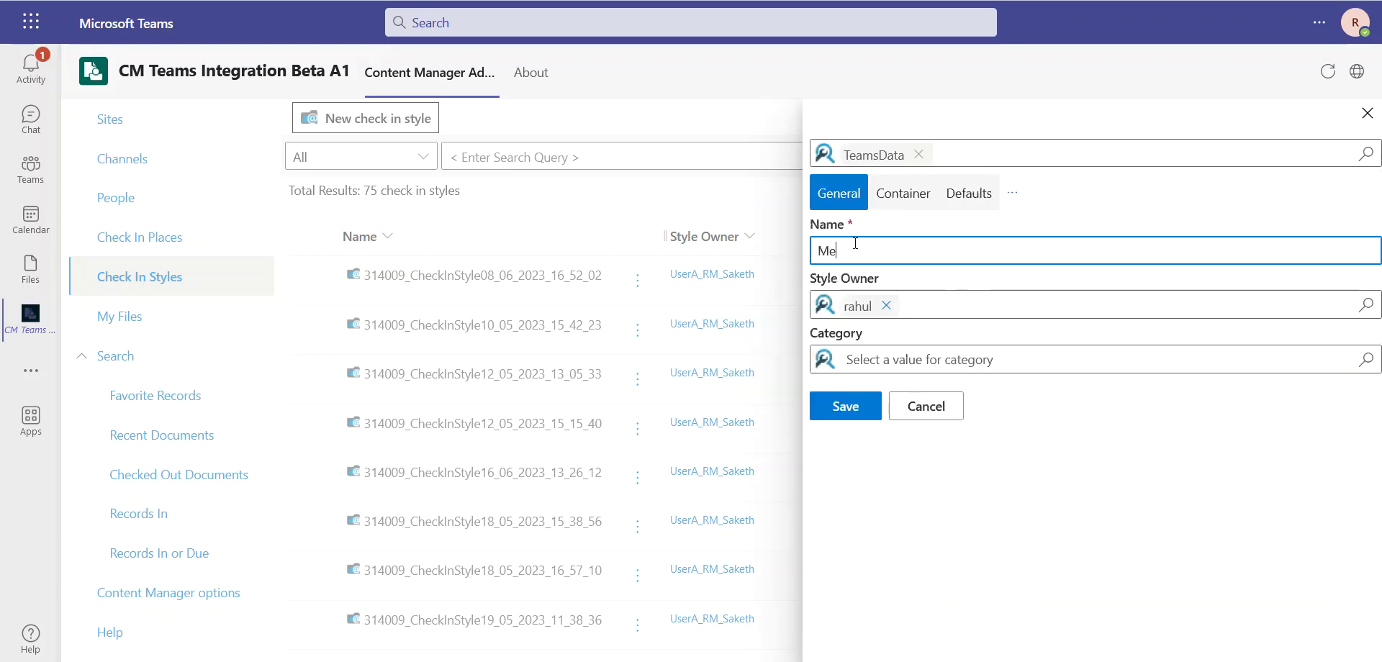
{"action": "type", "text": "dical Record"}
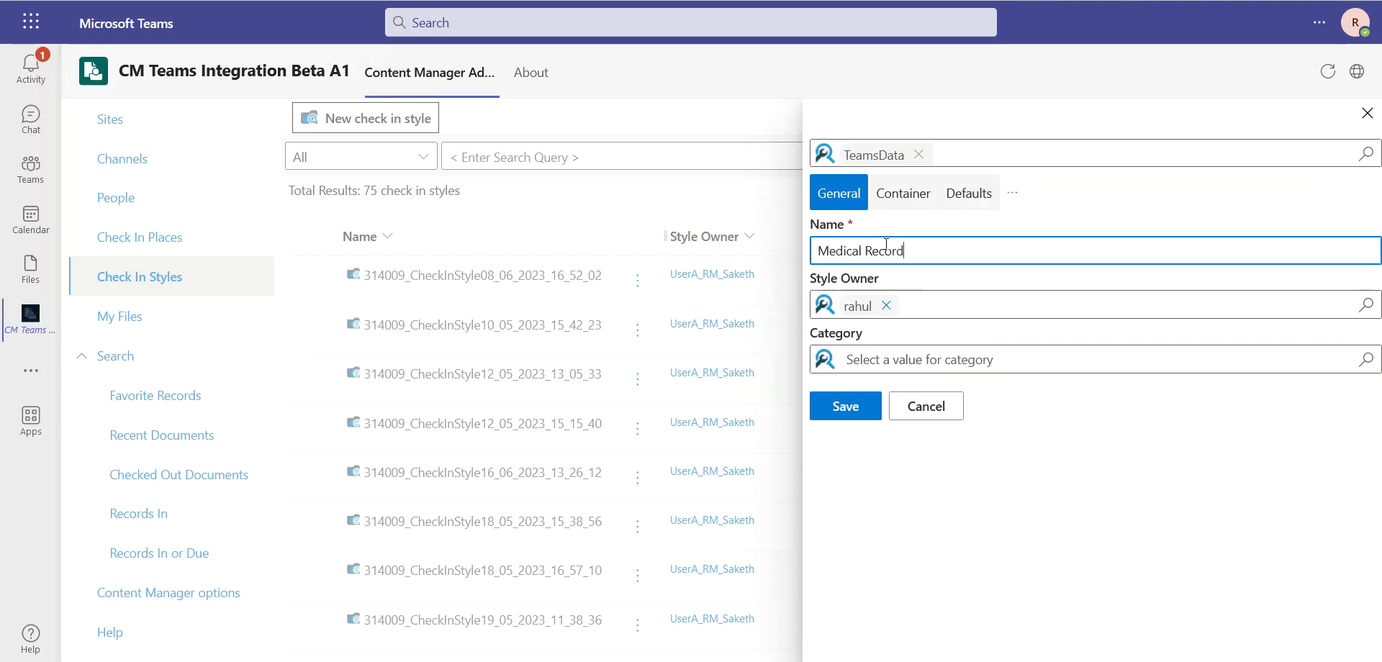
Set the check in style's container to TeamsContainer (23/1).
{"action": "left_click", "coordinate": [893, 205]}
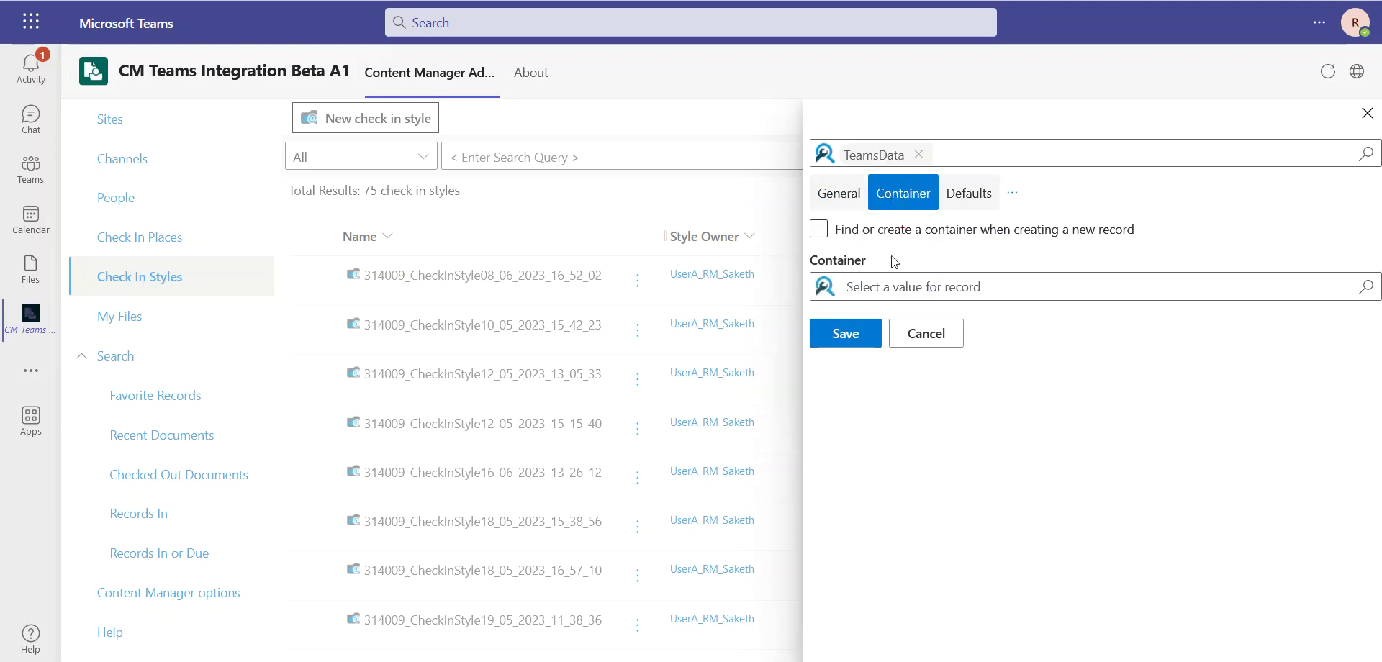
{"action": "left_click", "coordinate": [864, 285]}
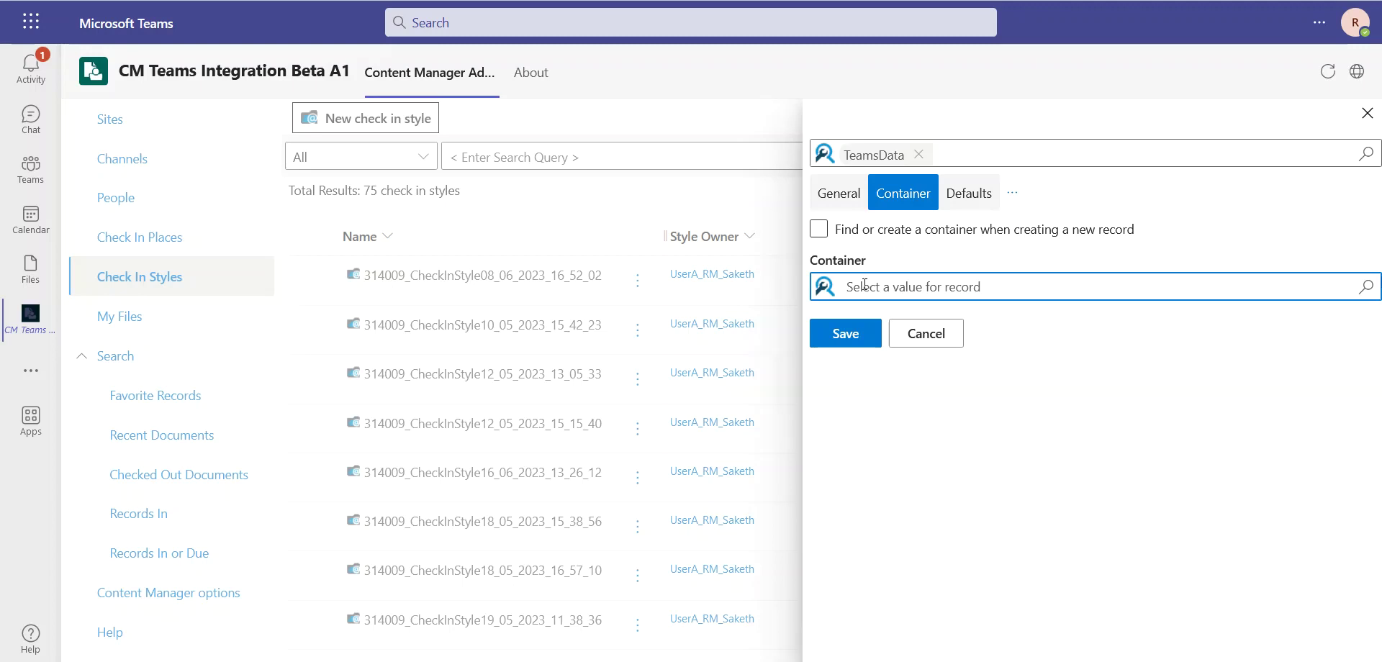
{"action": "type", "text": "2341"}
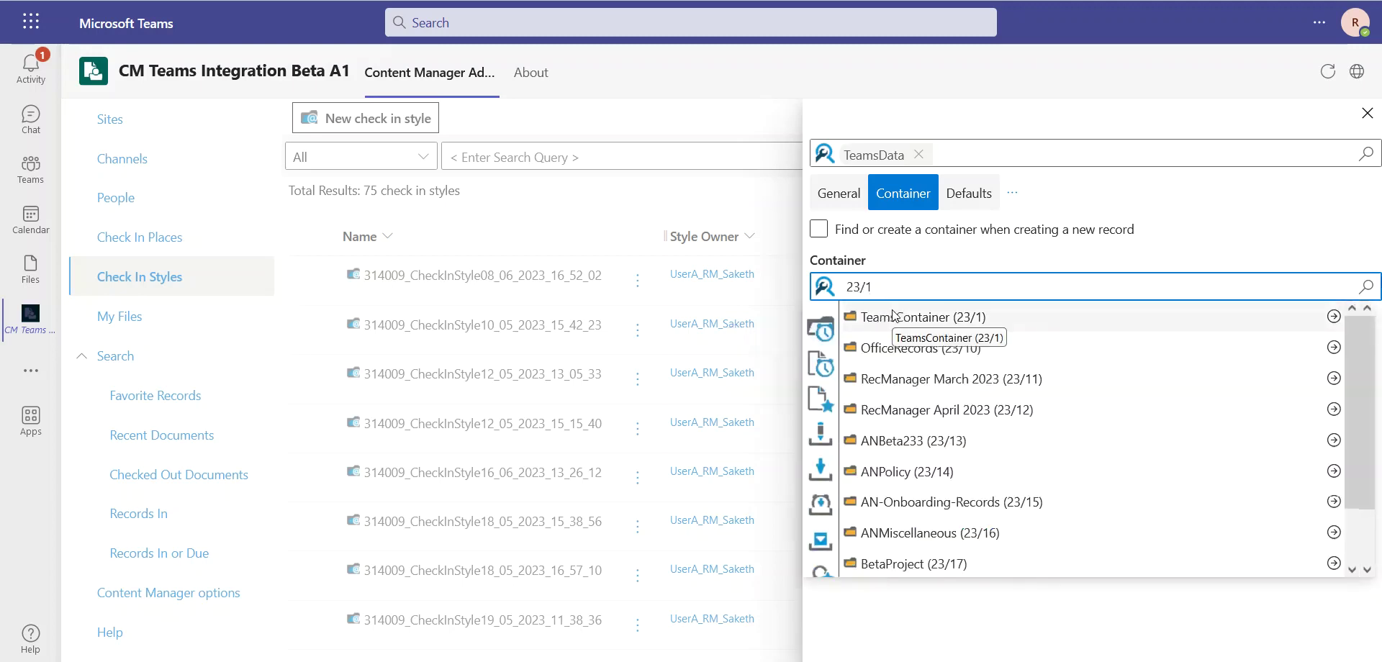
{"action": "left_click", "coordinate": [892, 315]}
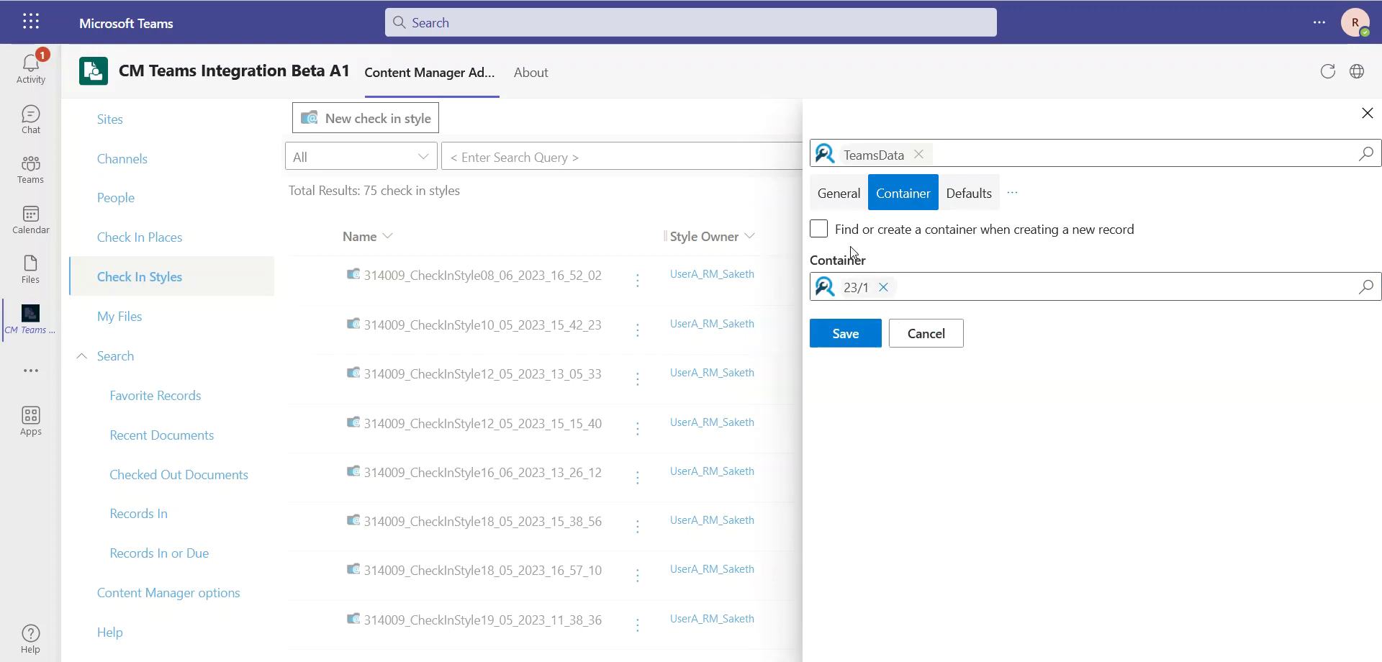
Enable finding or creating a container for new records, with Folder as the container's record type.
{"action": "left_click", "coordinate": [819, 230]}
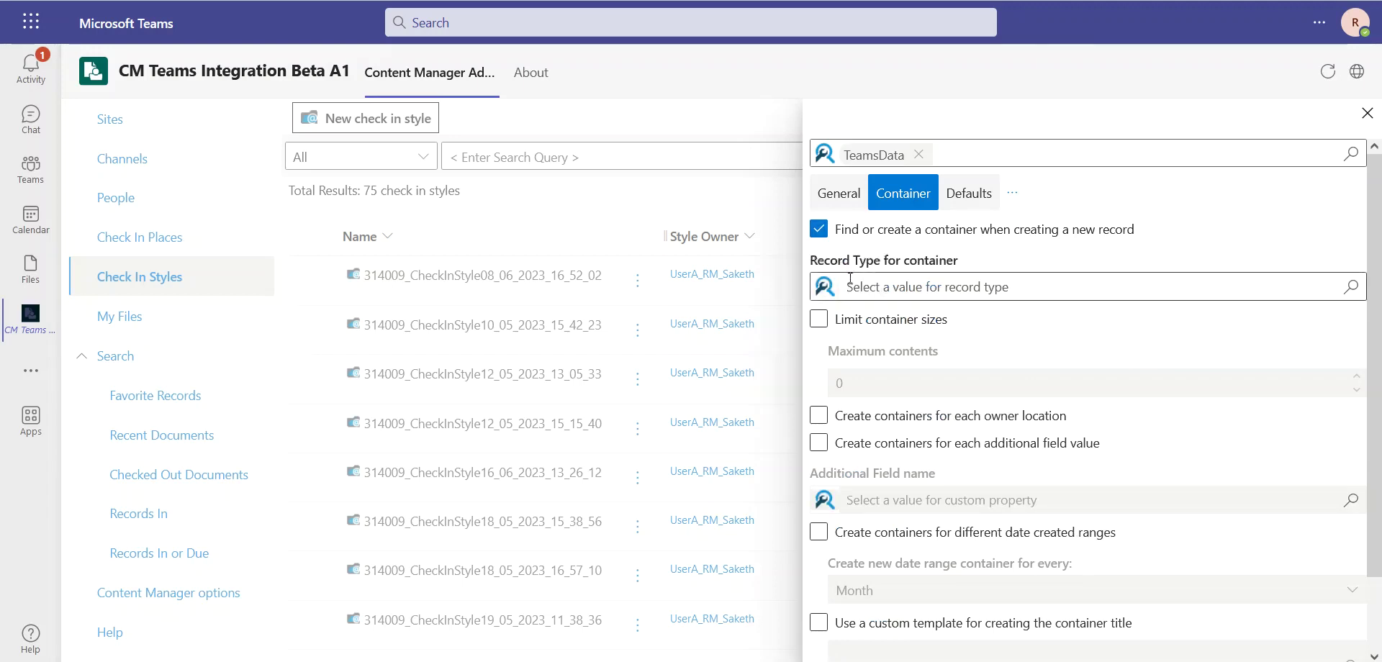
{"action": "left_click", "coordinate": [860, 288]}
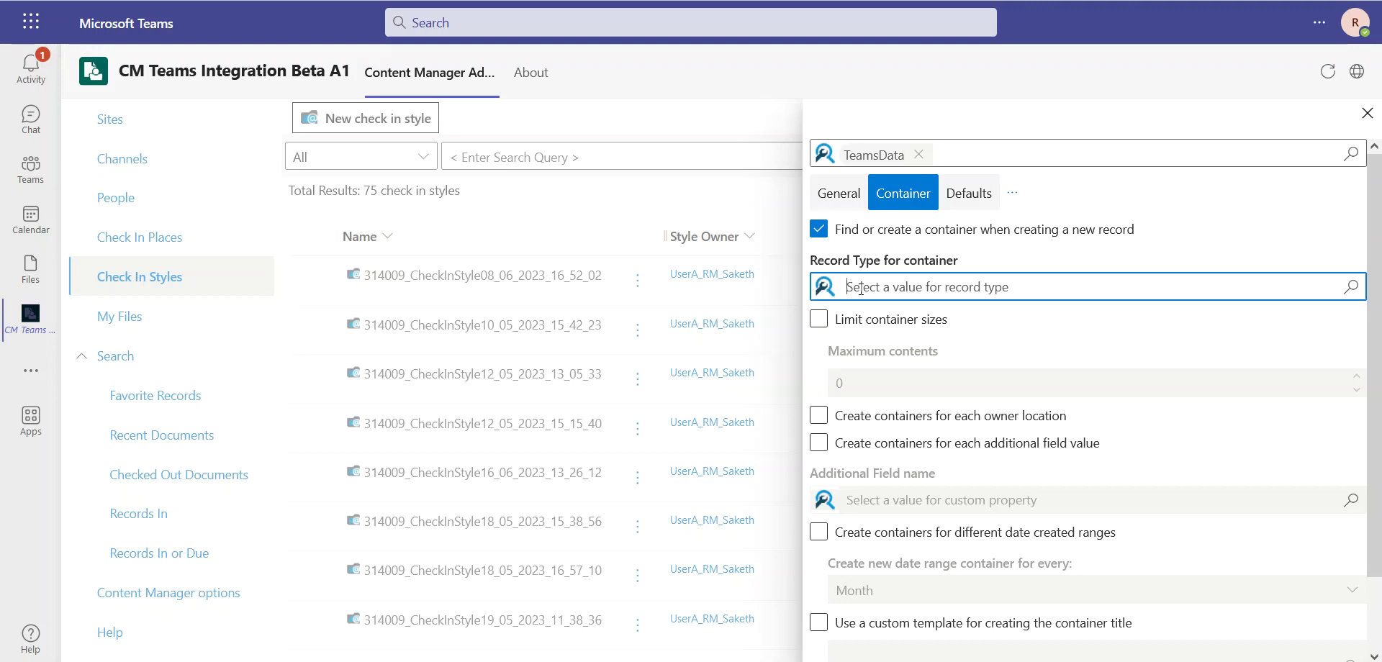
{"action": "type", "text": "fold"}
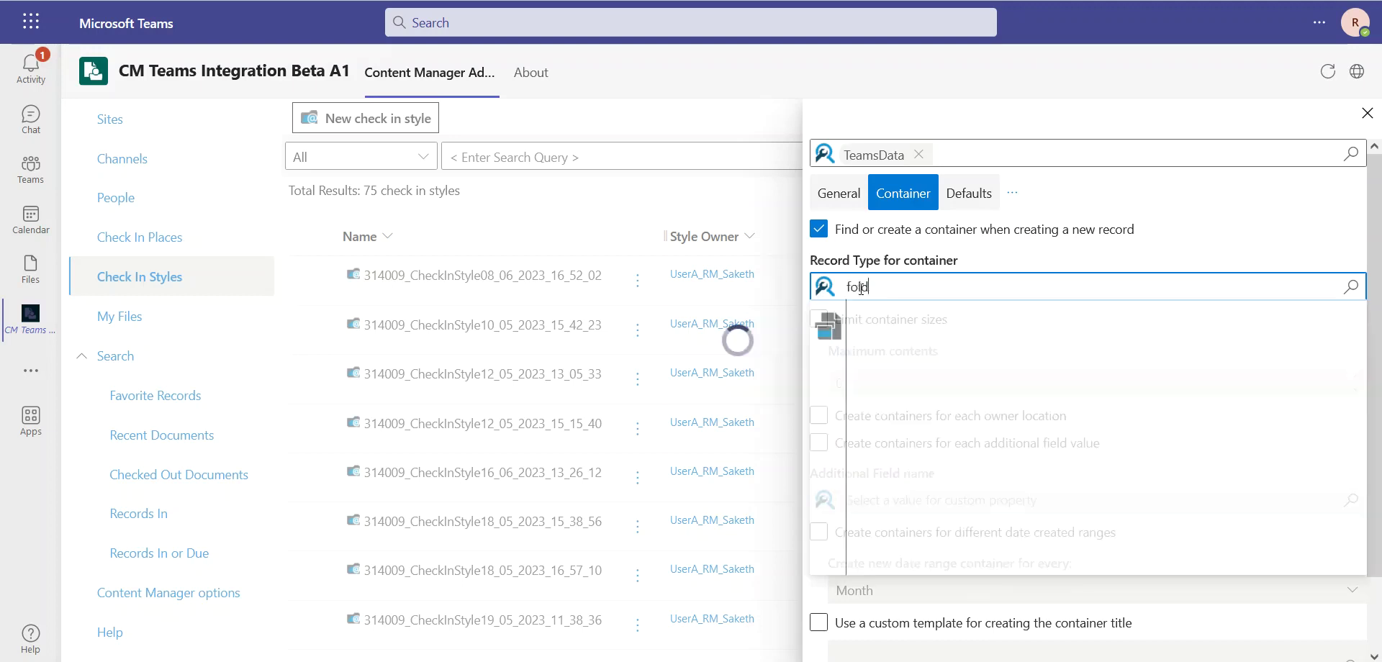
{"action": "left_click", "coordinate": [873, 316]}
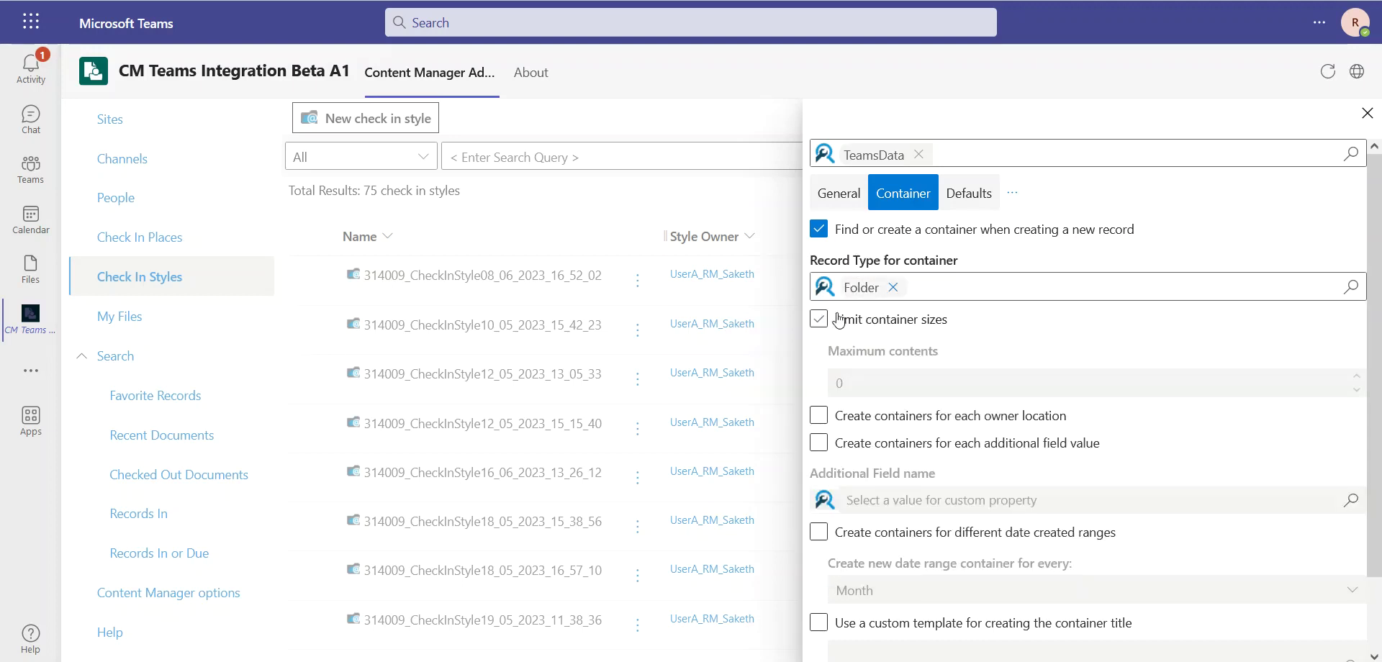
{"action": "left_click", "coordinate": [819, 319]}
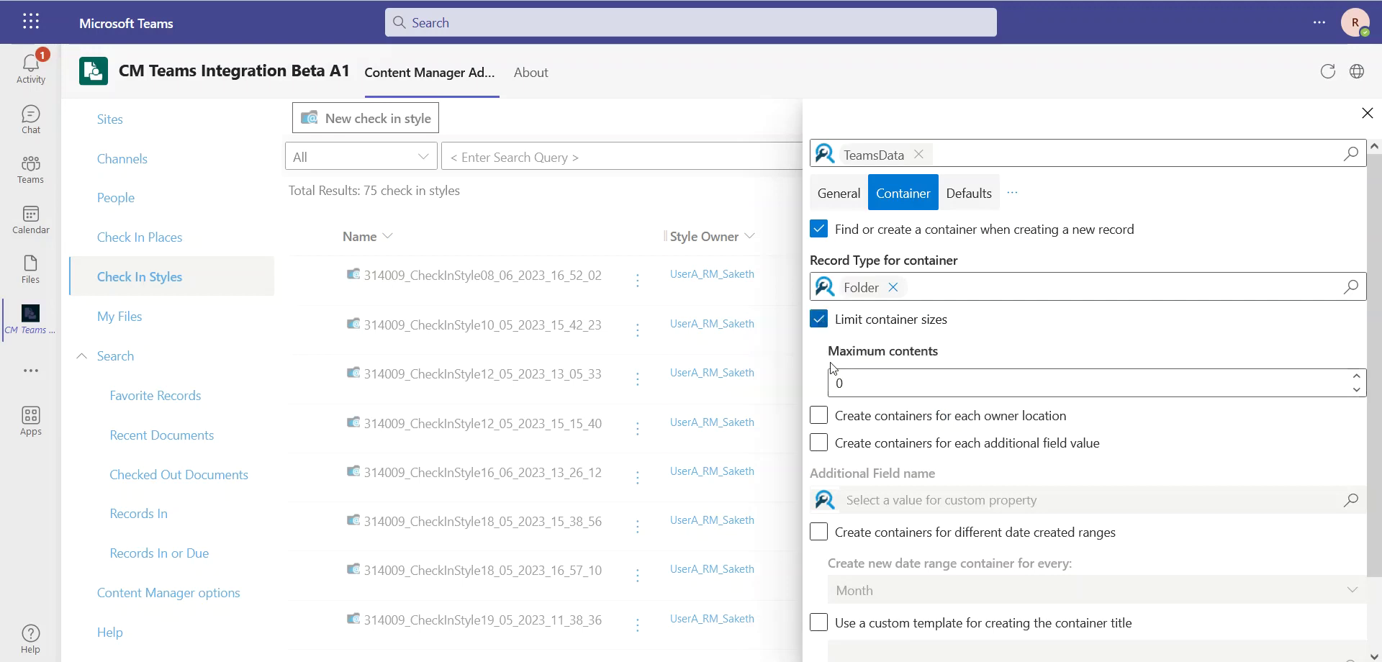
{"action": "left_click", "coordinate": [819, 319]}
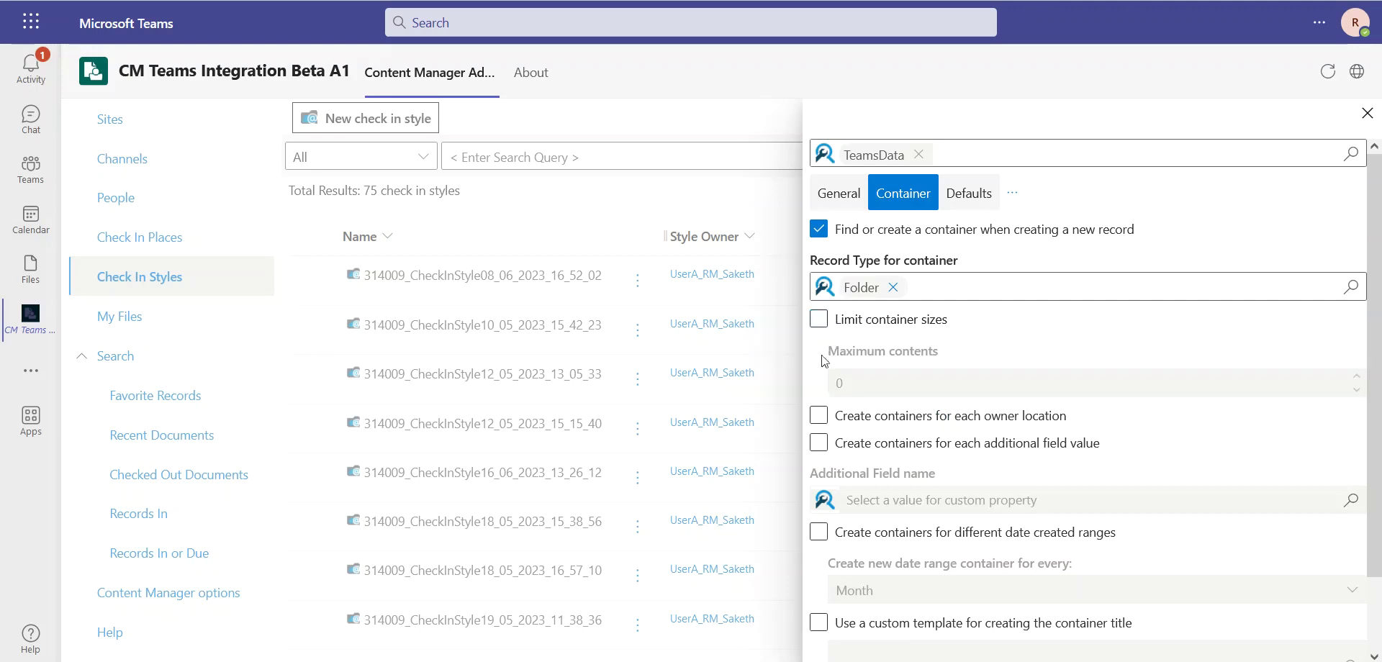
{"action": "scroll", "coordinate": [969, 430], "scroll_direction": "down", "scroll_amount": 2}
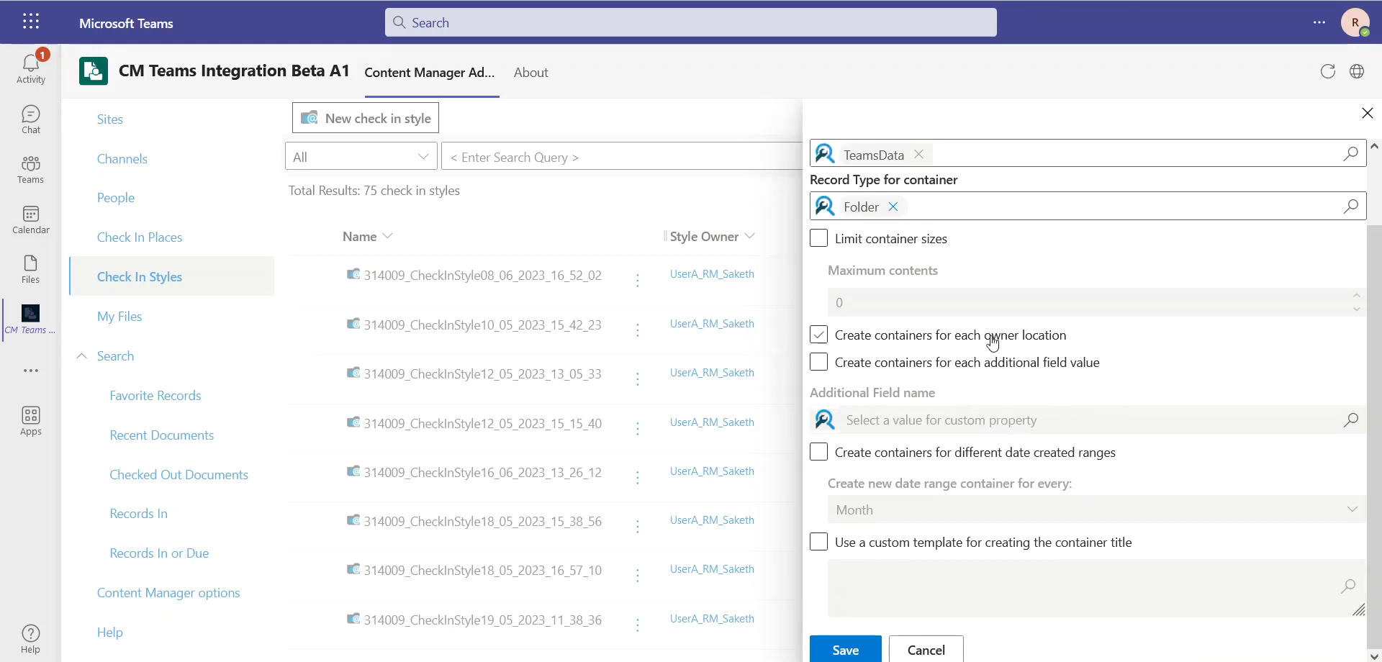
{"action": "left_click", "coordinate": [889, 337]}
{"action": "left_click", "coordinate": [1004, 338]}
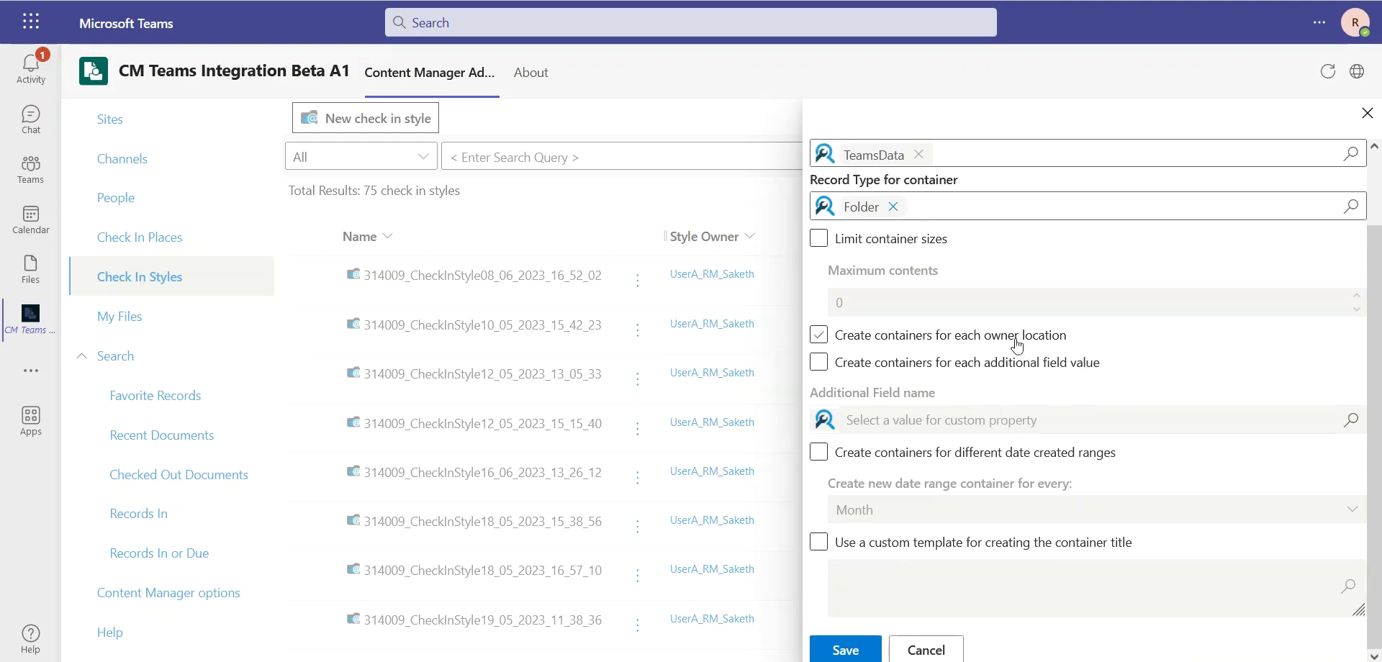
{"action": "left_click", "coordinate": [819, 363]}
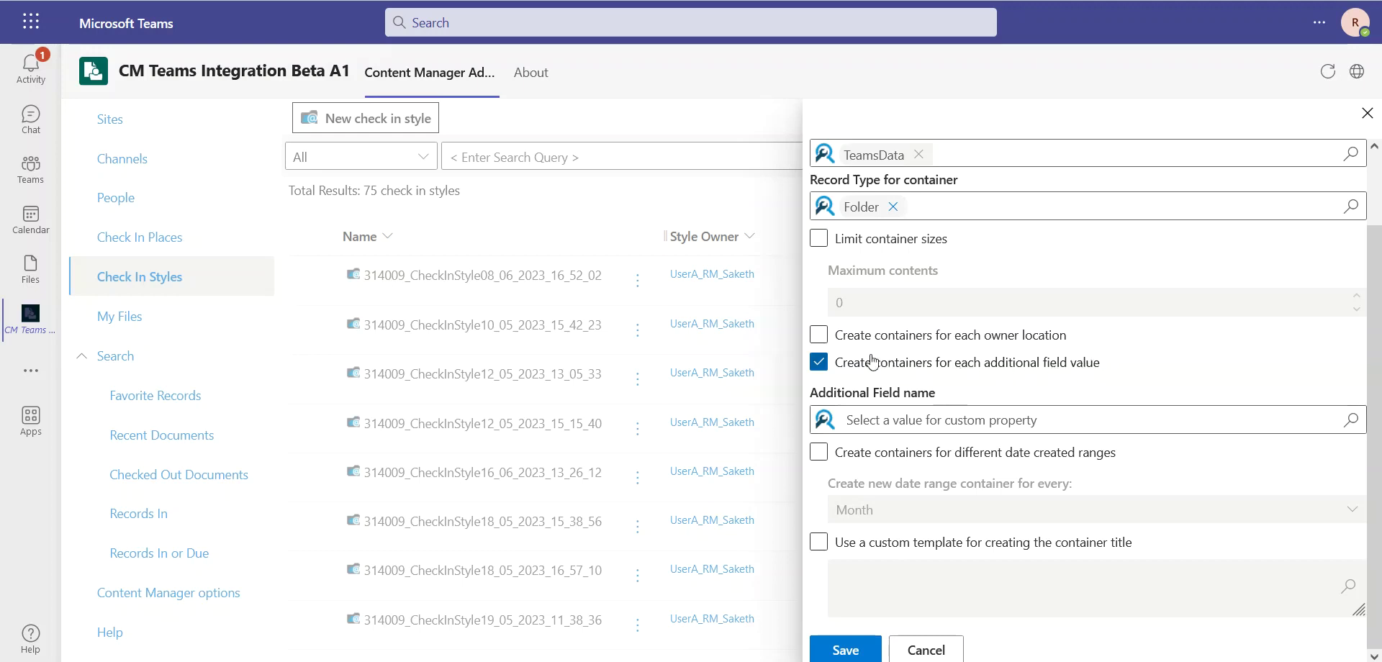
{"action": "left_click", "coordinate": [821, 363]}
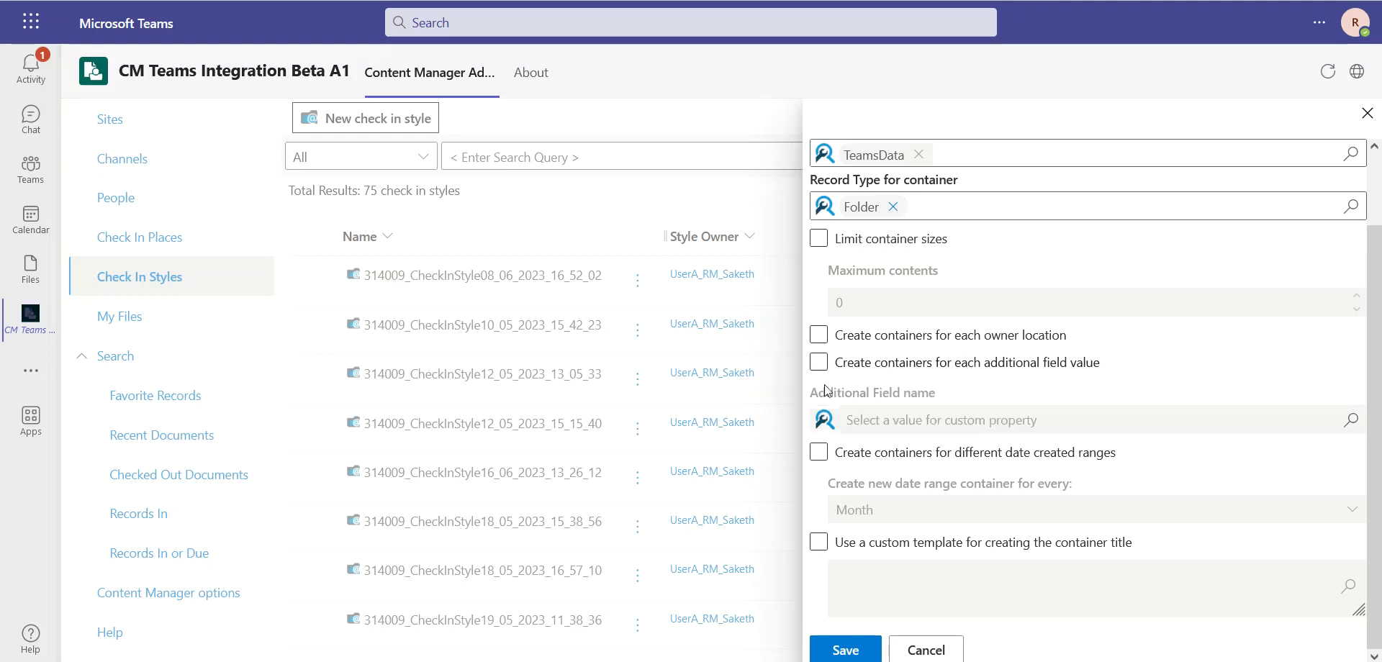
Enable creating containers for different date created ranges, leaving the custom container title template off.
{"action": "left_click", "coordinate": [819, 456]}
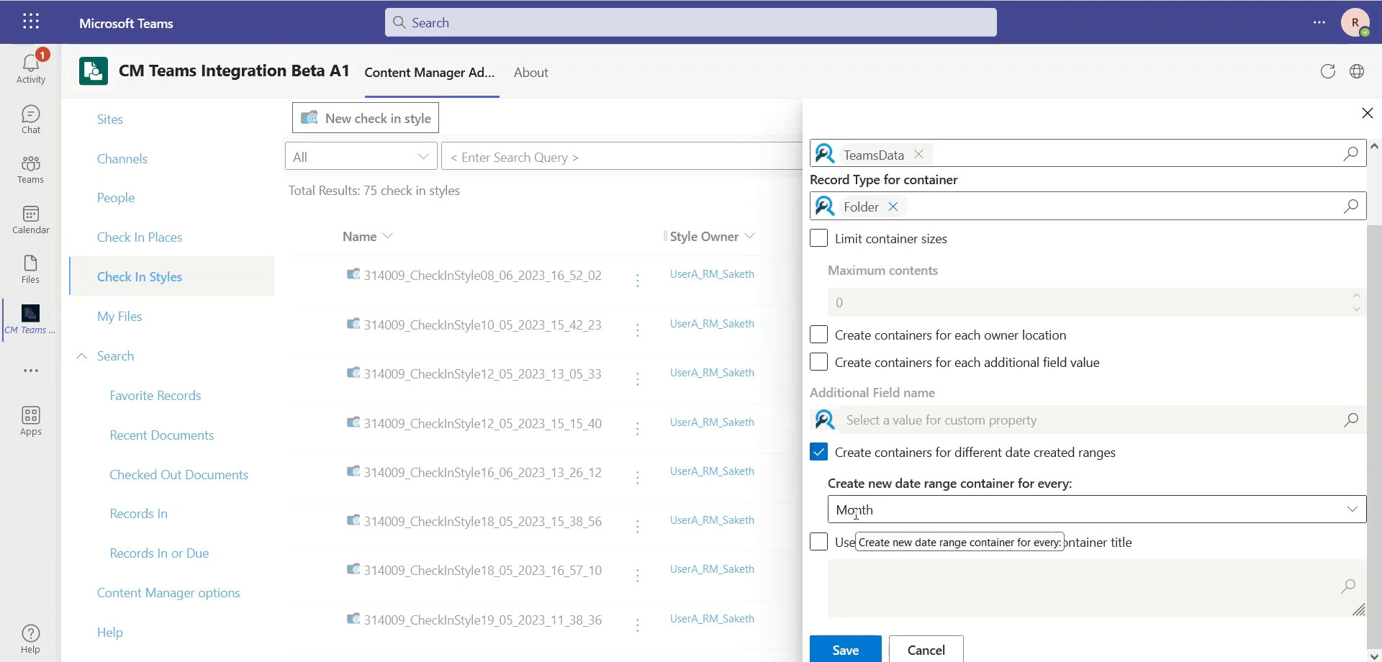
{"action": "left_click", "coordinate": [859, 546]}
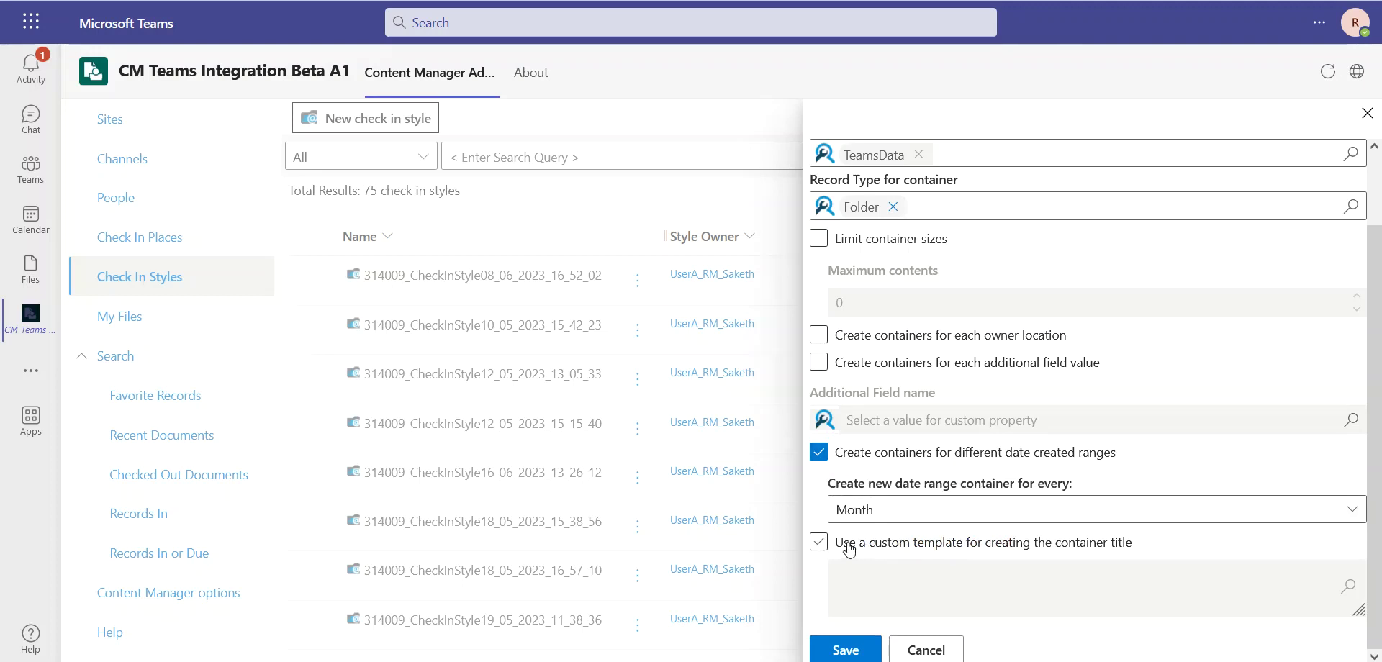
{"action": "left_click", "coordinate": [821, 545]}
{"action": "scroll", "coordinate": [924, 538], "scroll_direction": "up", "scroll_amount": 2}
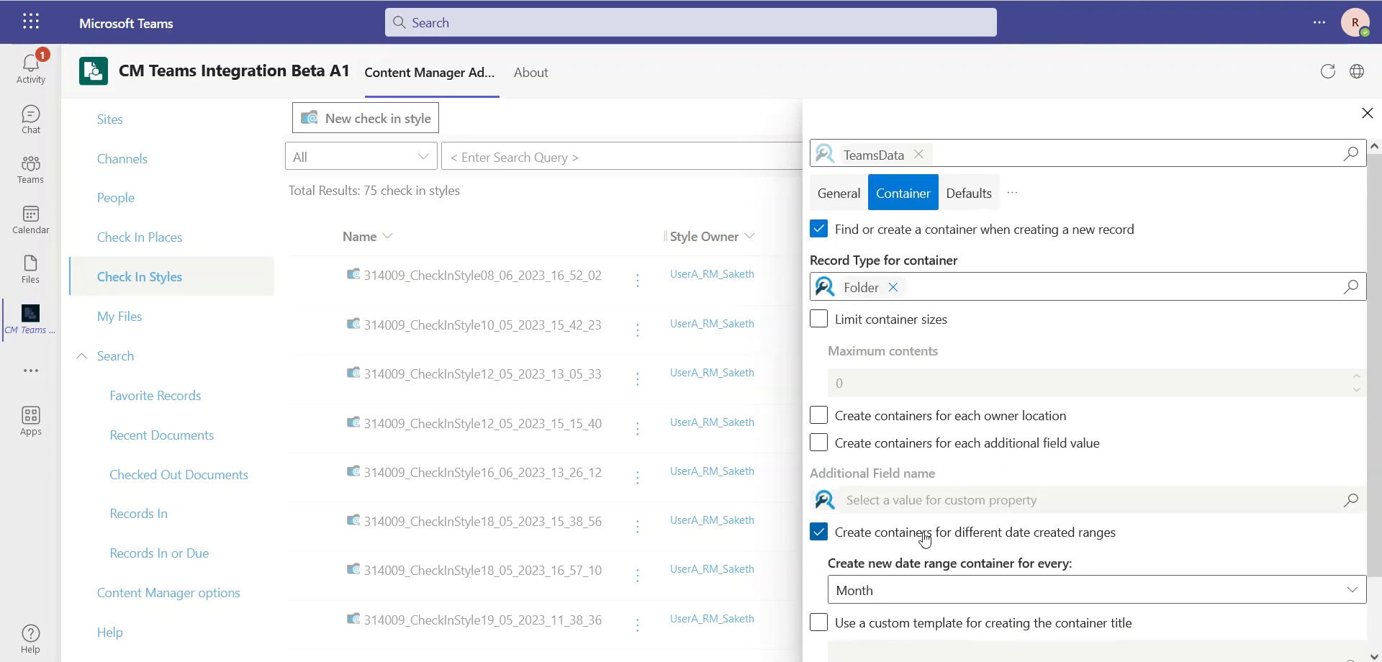
Review the check in style's processing options, save the style and close its properties.
{"action": "left_click", "coordinate": [1021, 206]}
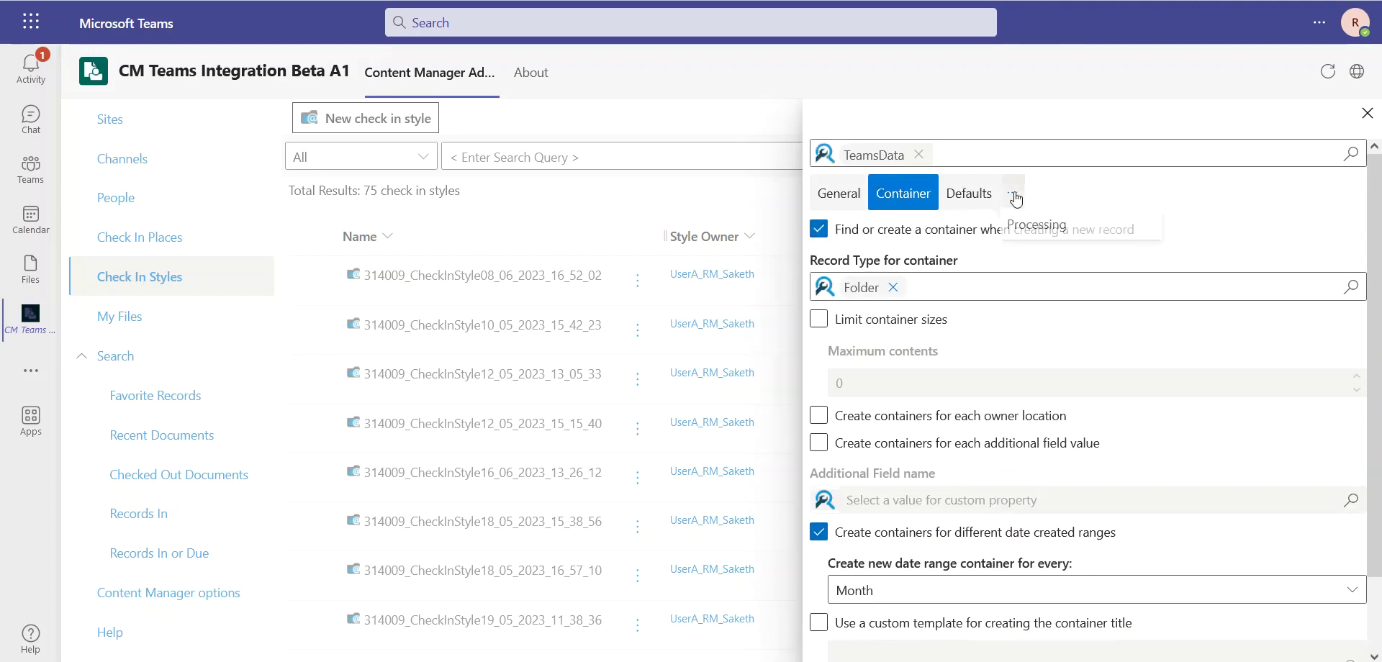
{"action": "left_click", "coordinate": [1025, 238]}
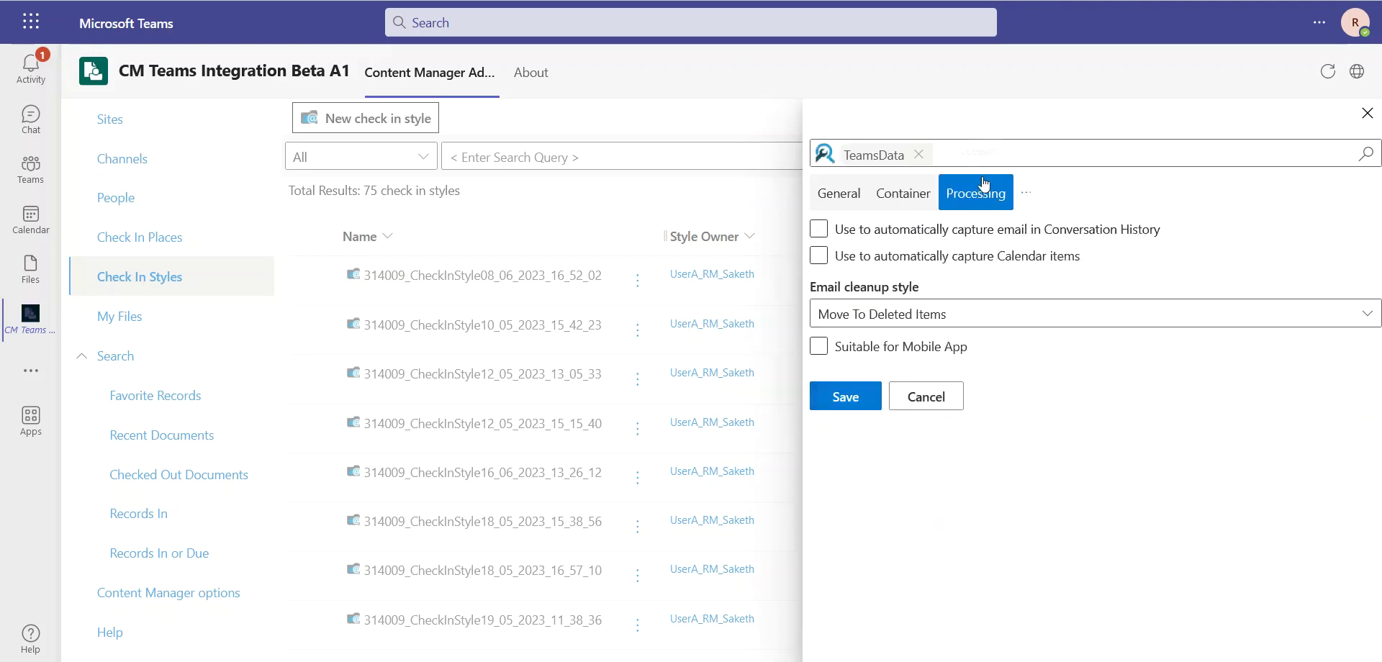
{"action": "left_click", "coordinate": [871, 232]}
{"action": "left_click", "coordinate": [826, 351]}
{"action": "left_click", "coordinate": [823, 349]}
{"action": "left_click", "coordinate": [847, 394]}
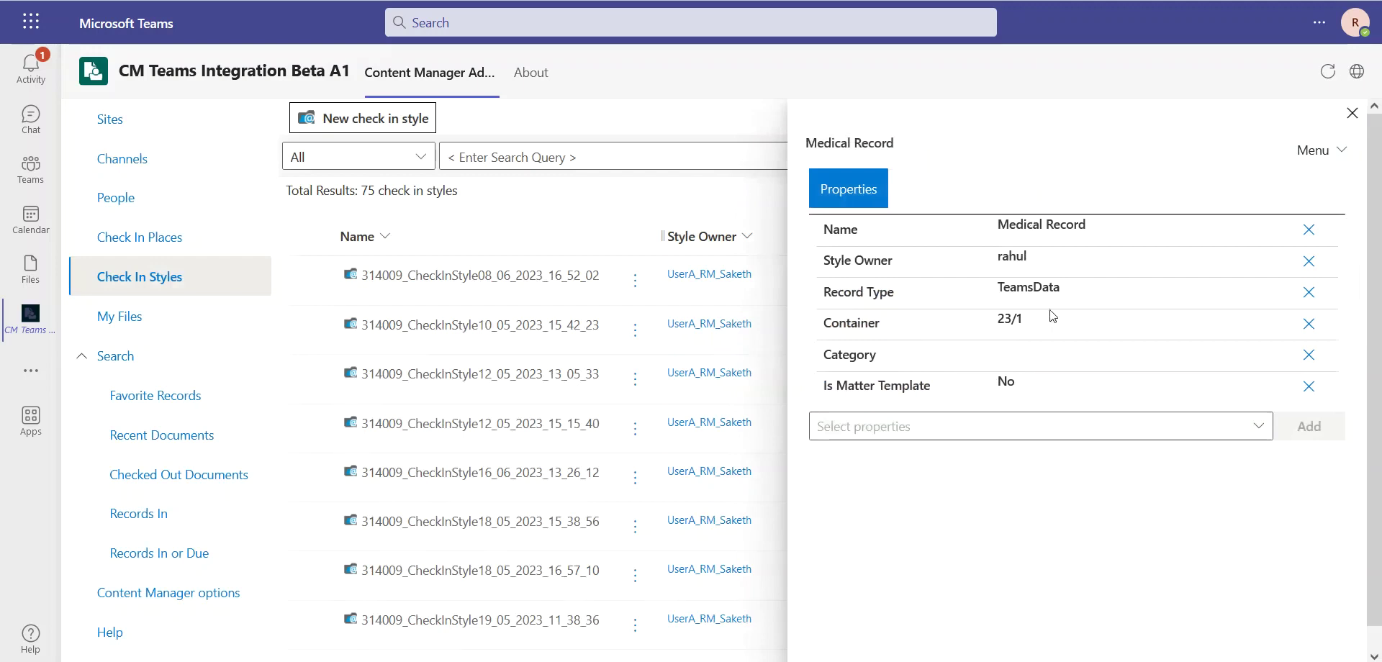
{"action": "left_click", "coordinate": [1352, 114]}
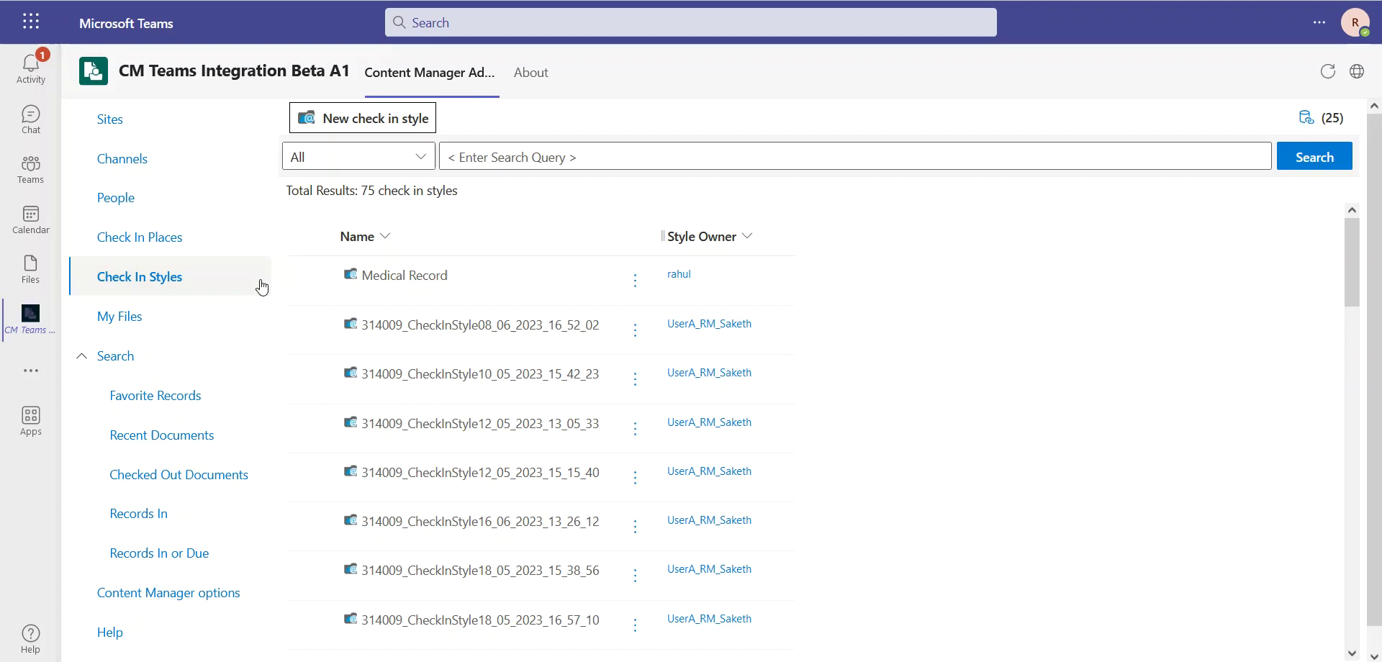
In team cmqablr, set the Files Checkin Style of the RK-Private Specific teammates access channel to Medical Record.
{"action": "left_click", "coordinate": [176, 170]}
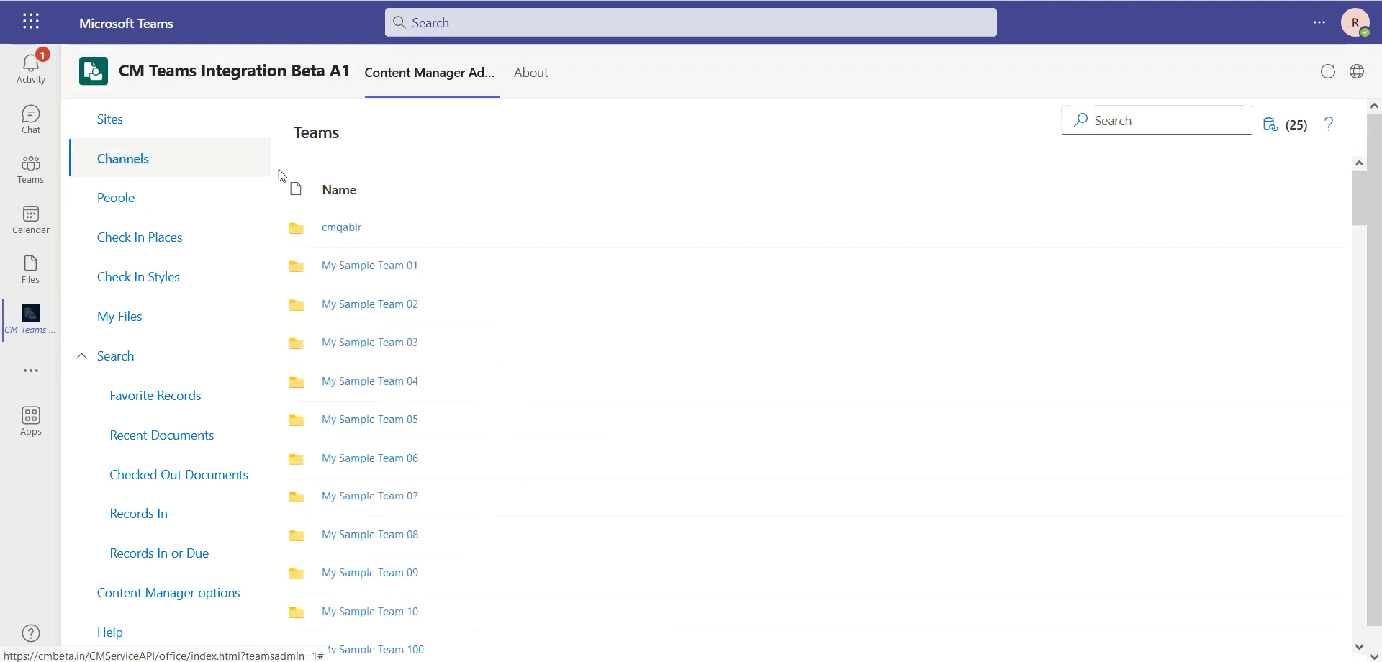
{"action": "left_click", "coordinate": [339, 230]}
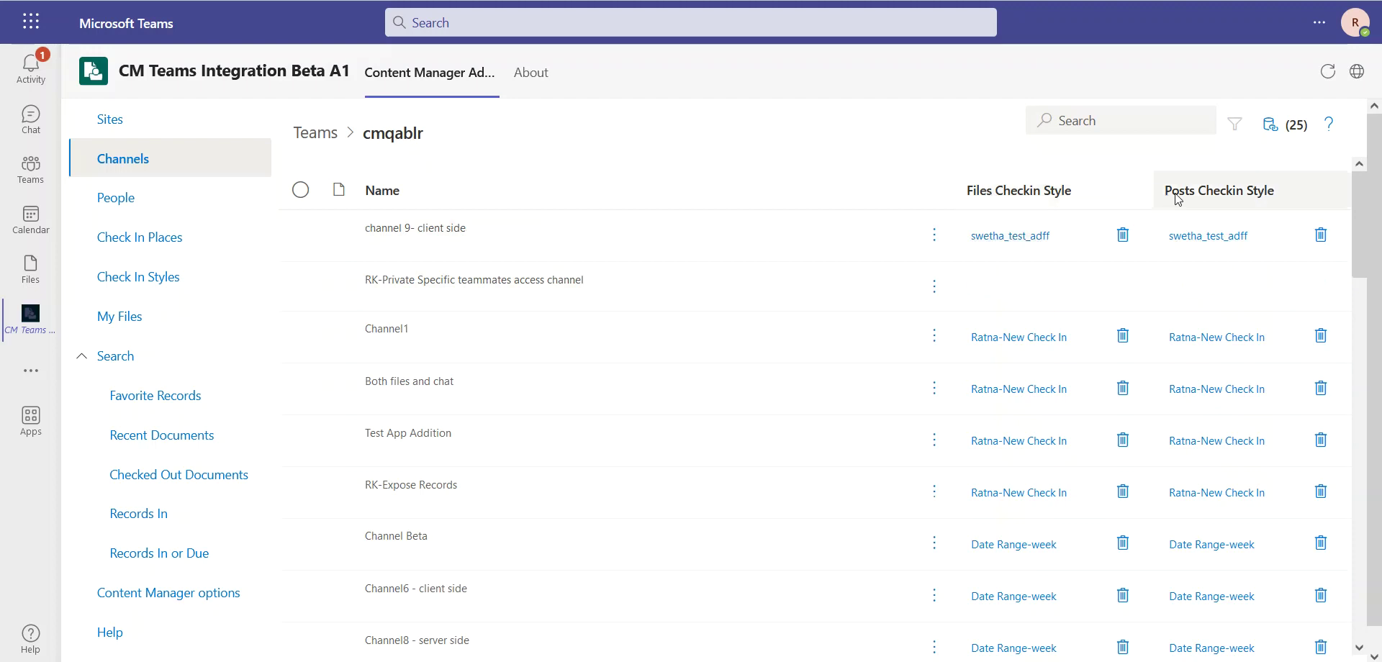
{"action": "left_click", "coordinate": [936, 291]}
{"action": "left_click", "coordinate": [943, 313]}
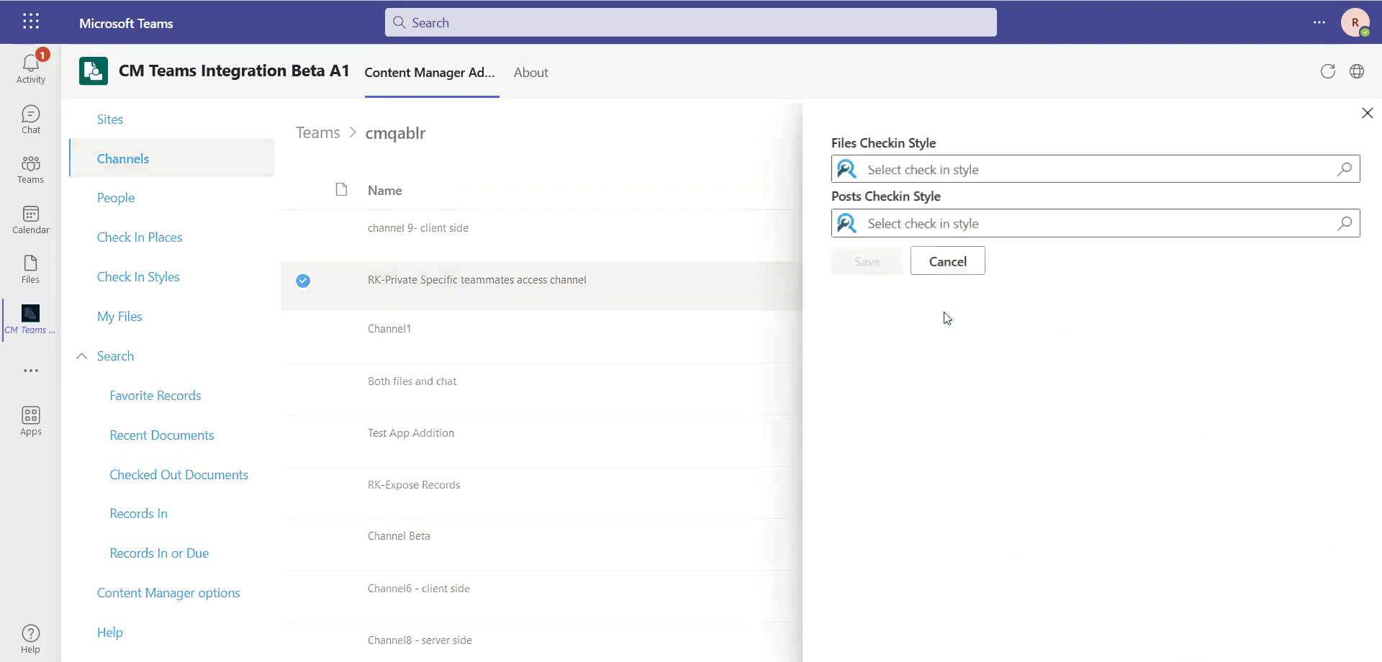
{"action": "left_click", "coordinate": [886, 168]}
{"action": "type", "text": "medica"}
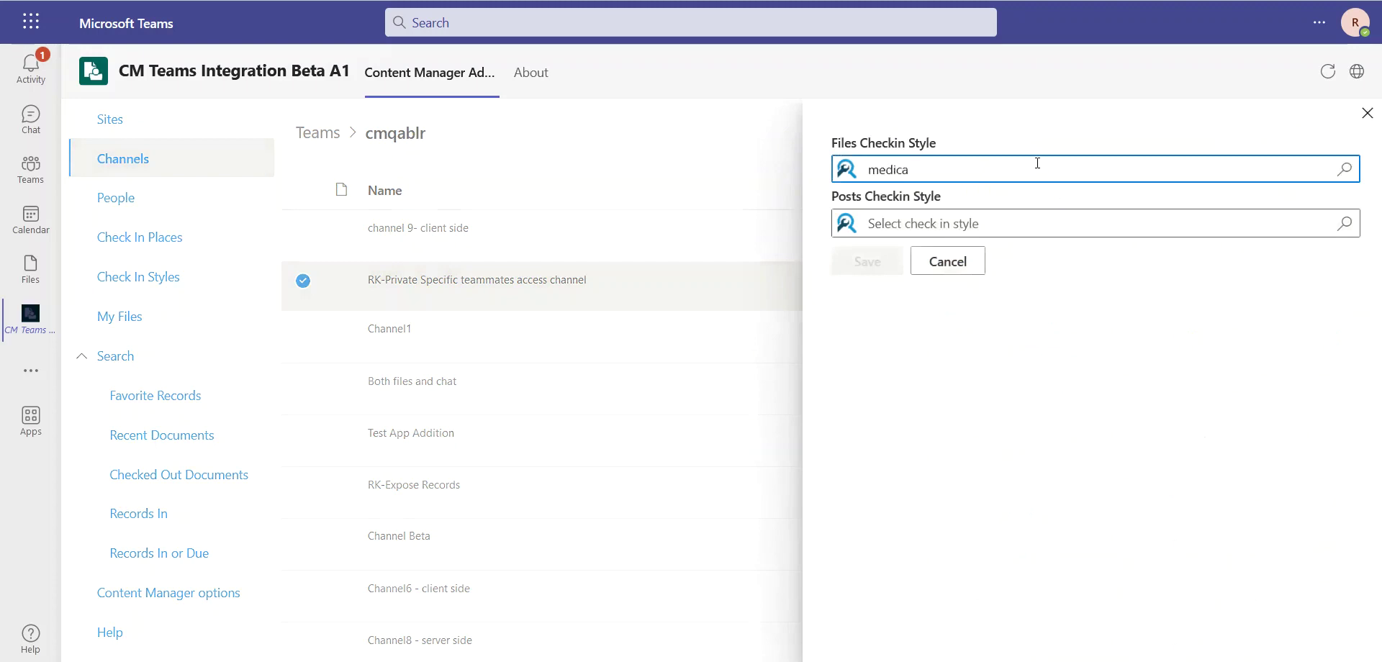
{"action": "left_click", "coordinate": [1343, 173]}
{"action": "left_click", "coordinate": [987, 210]}
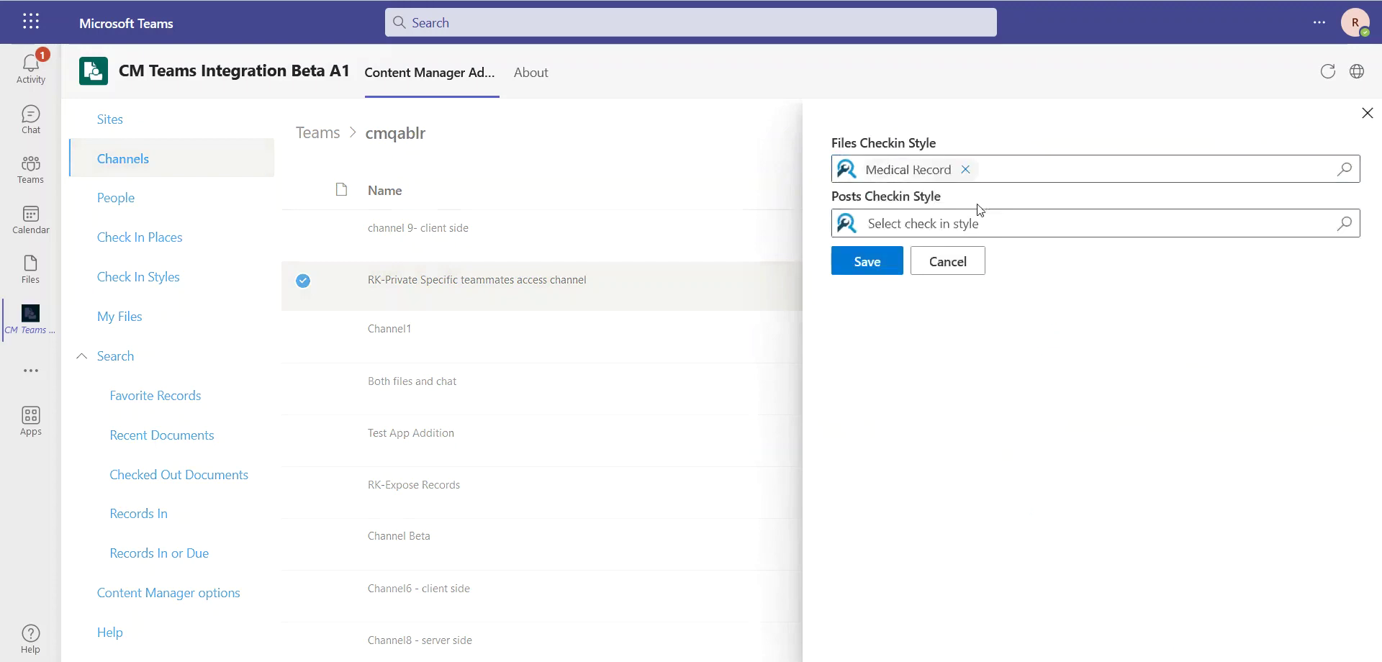
Set the channel's Posts Checkin Style to TestCHK and save both style assignments.
{"action": "left_click", "coordinate": [1344, 230]}
{"action": "left_click", "coordinate": [935, 311]}
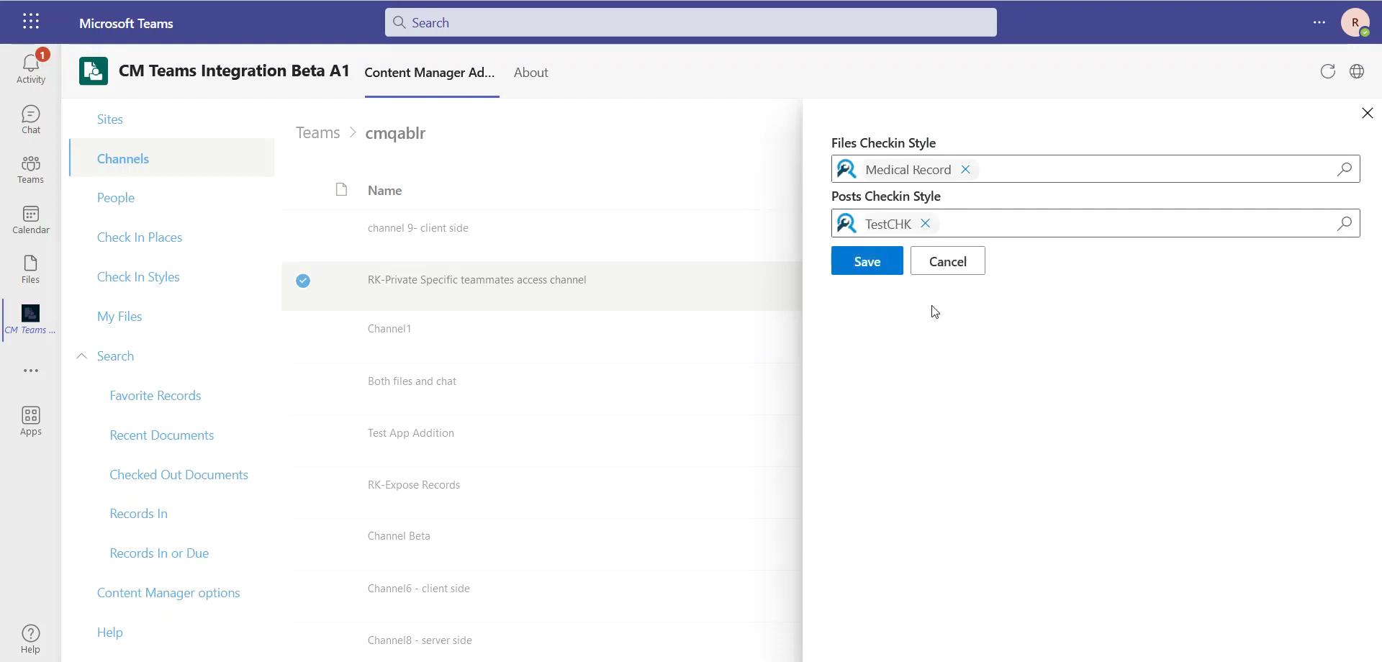
{"action": "left_click", "coordinate": [865, 263]}
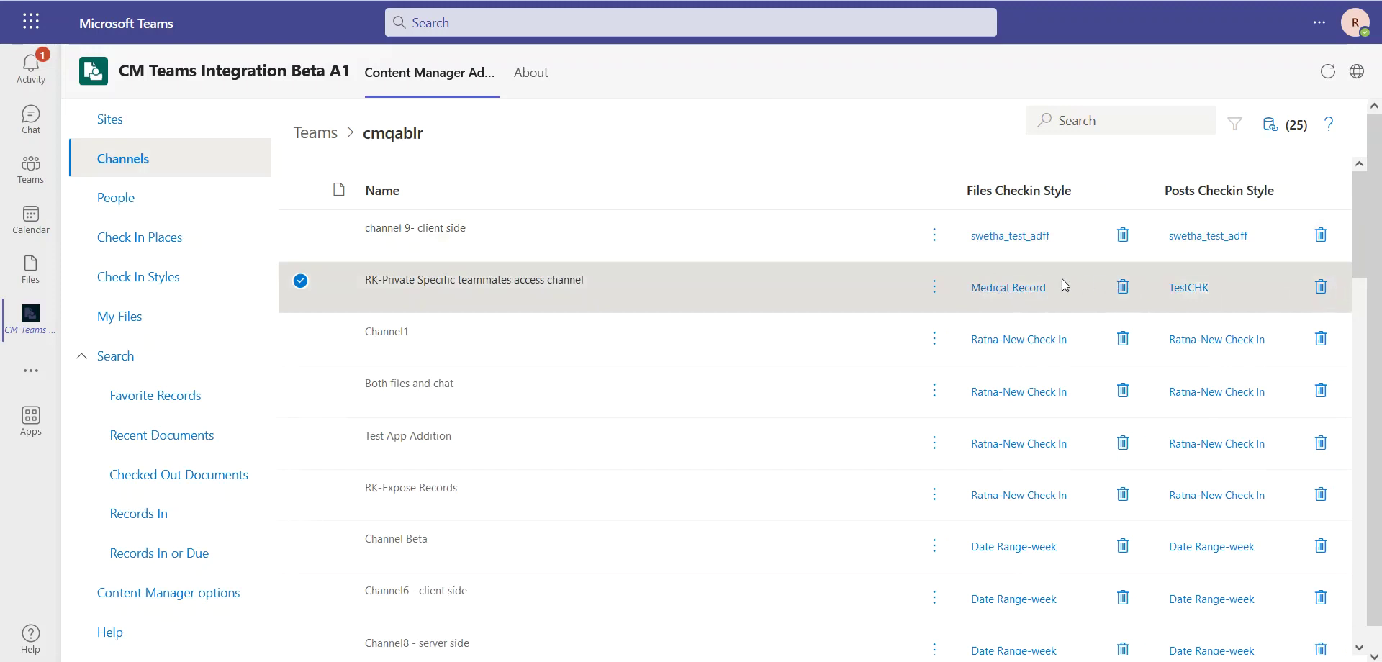
Remove both the files and the posts check in style from the RK-Private Specific teammates access channel.
{"action": "left_click", "coordinate": [1127, 289]}
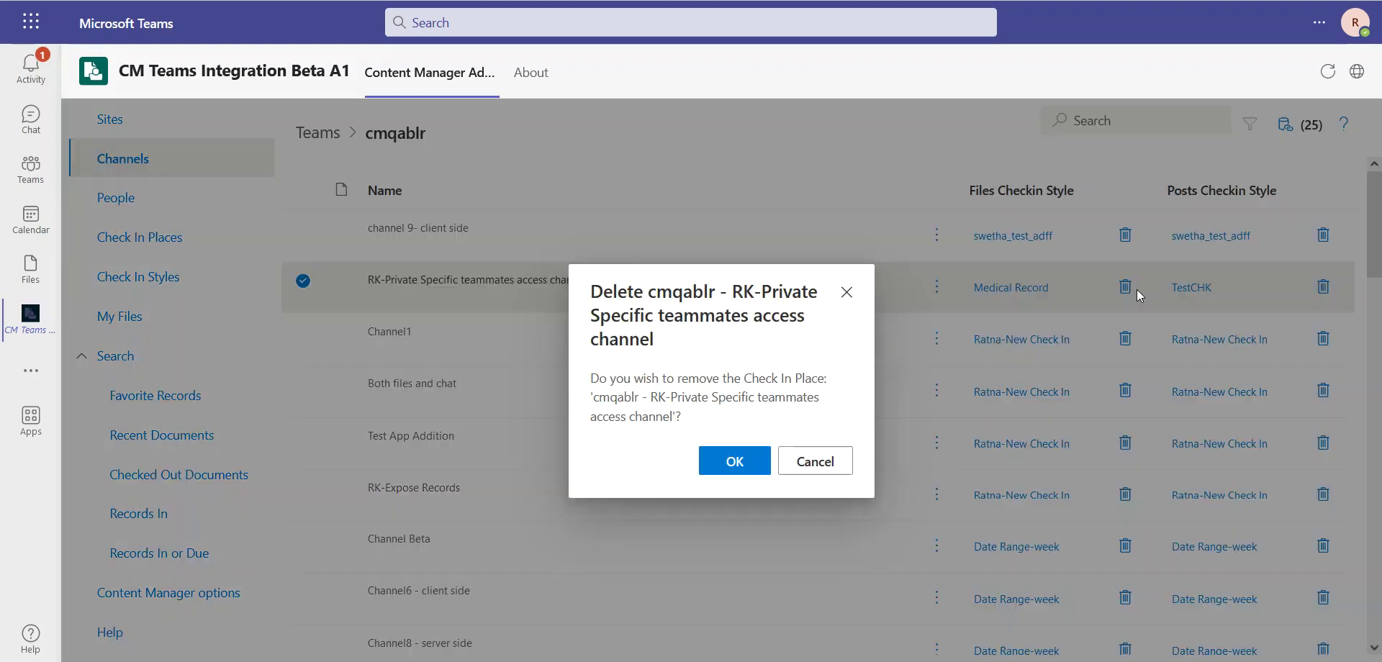
{"action": "left_click", "coordinate": [726, 463]}
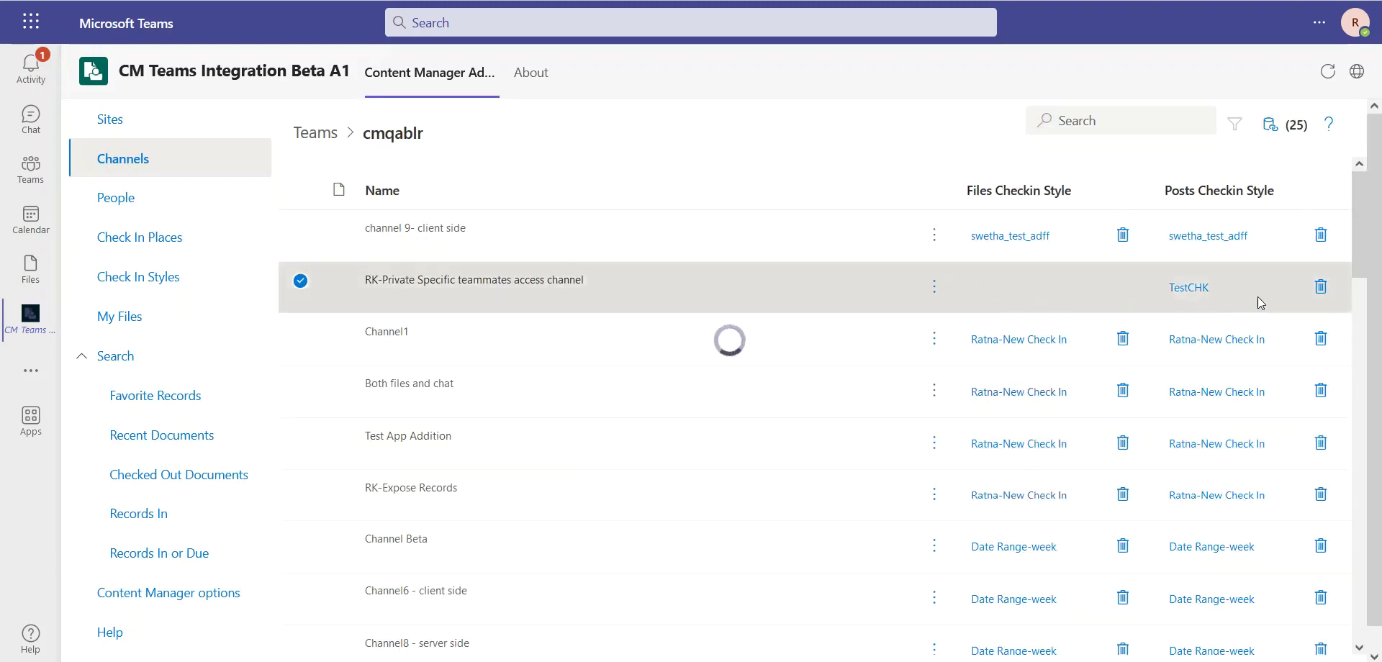
{"action": "left_click", "coordinate": [1335, 293]}
{"action": "left_click", "coordinate": [728, 461]}
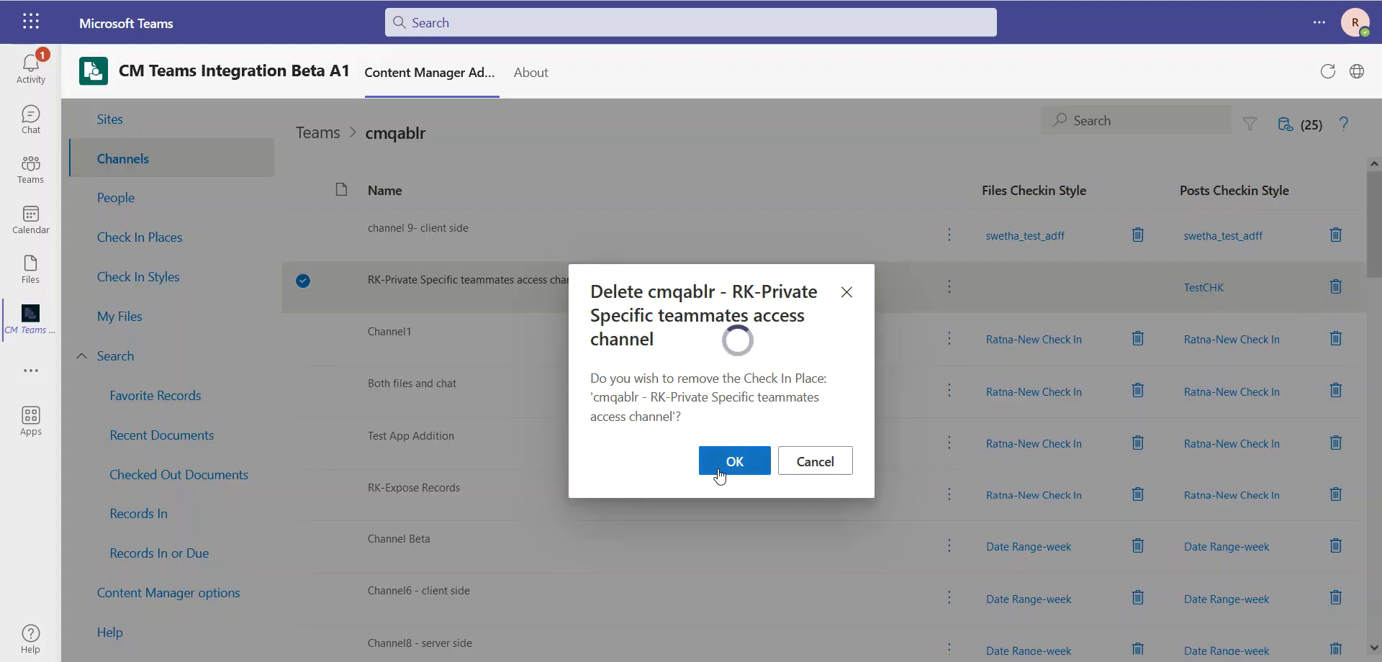
{"action": "left_click", "coordinate": [301, 230]}
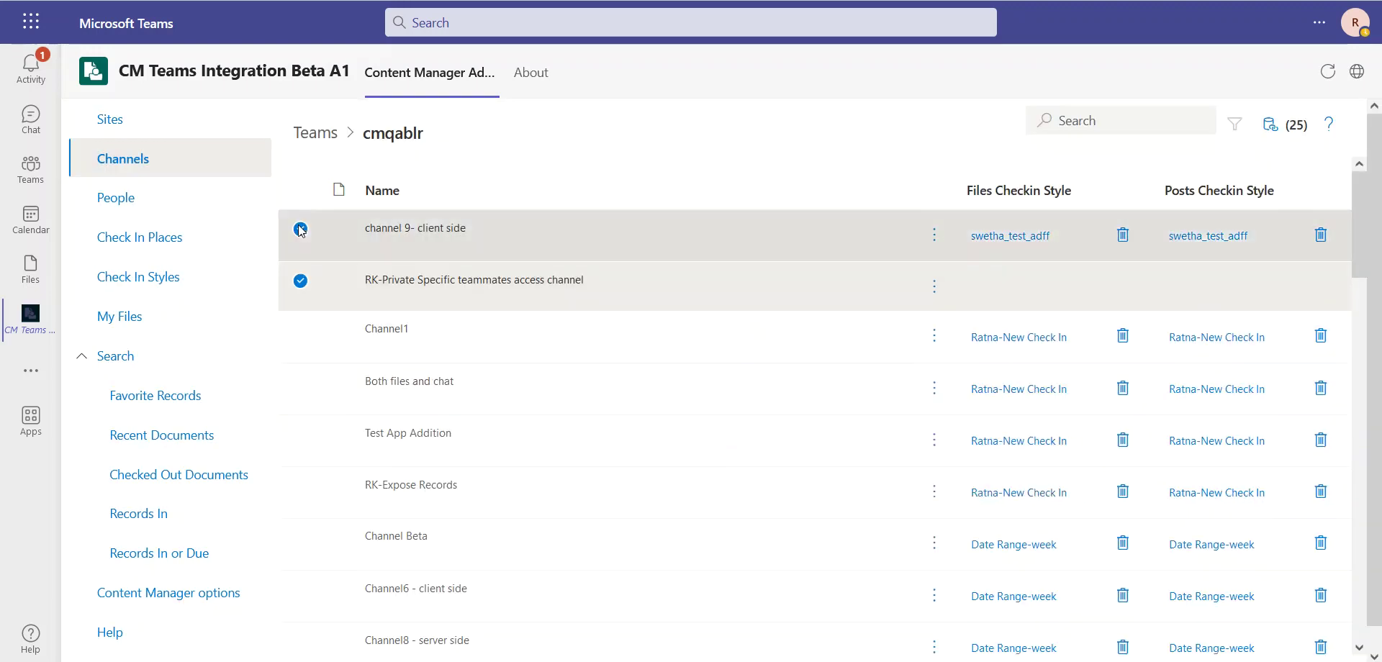
{"action": "left_click", "coordinate": [300, 229]}
{"action": "left_click", "coordinate": [301, 281]}
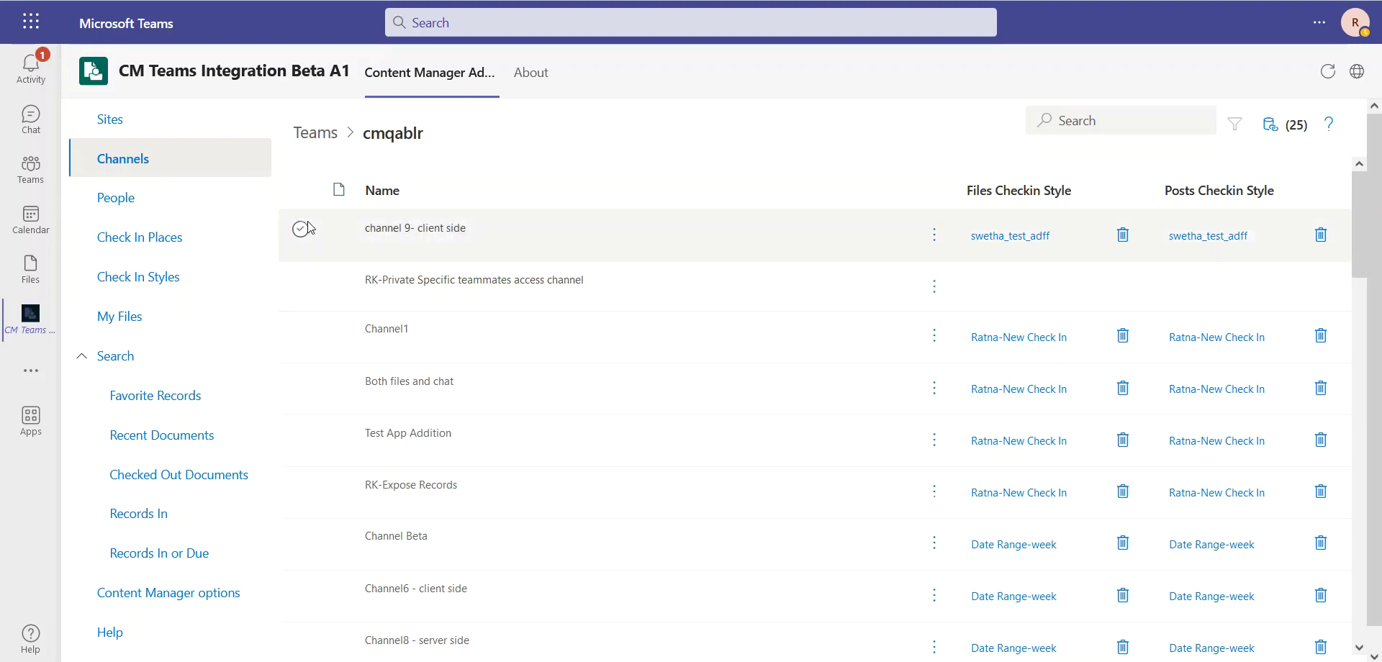
{"action": "left_click", "coordinate": [301, 280]}
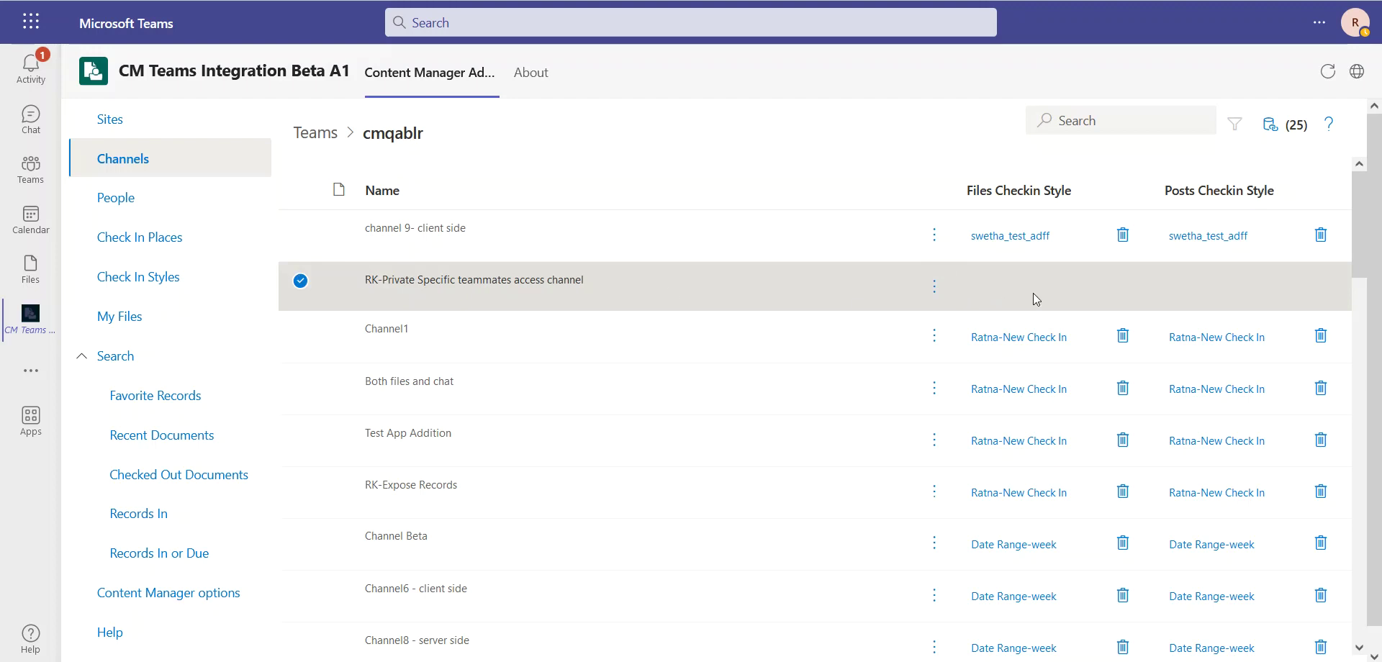
{"action": "left_click", "coordinate": [302, 282]}
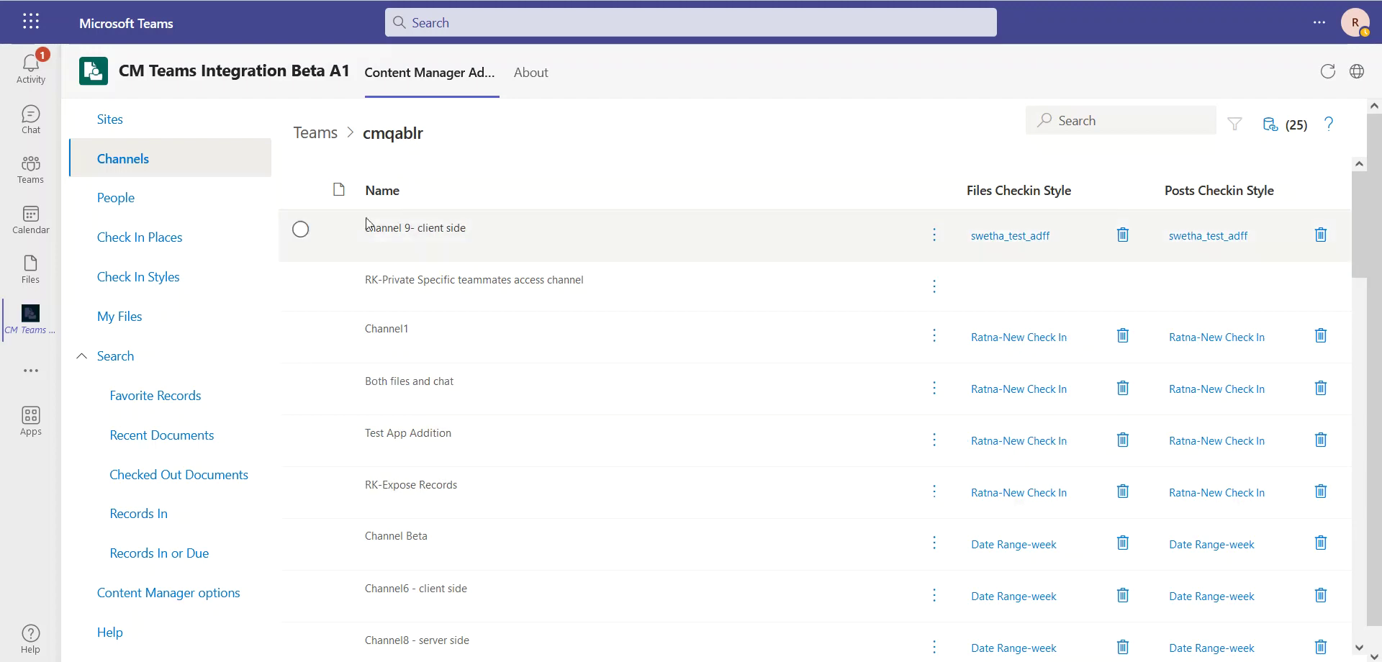
Search the sites with the wildcard * and refine the search to "team".
{"action": "left_click", "coordinate": [138, 127]}
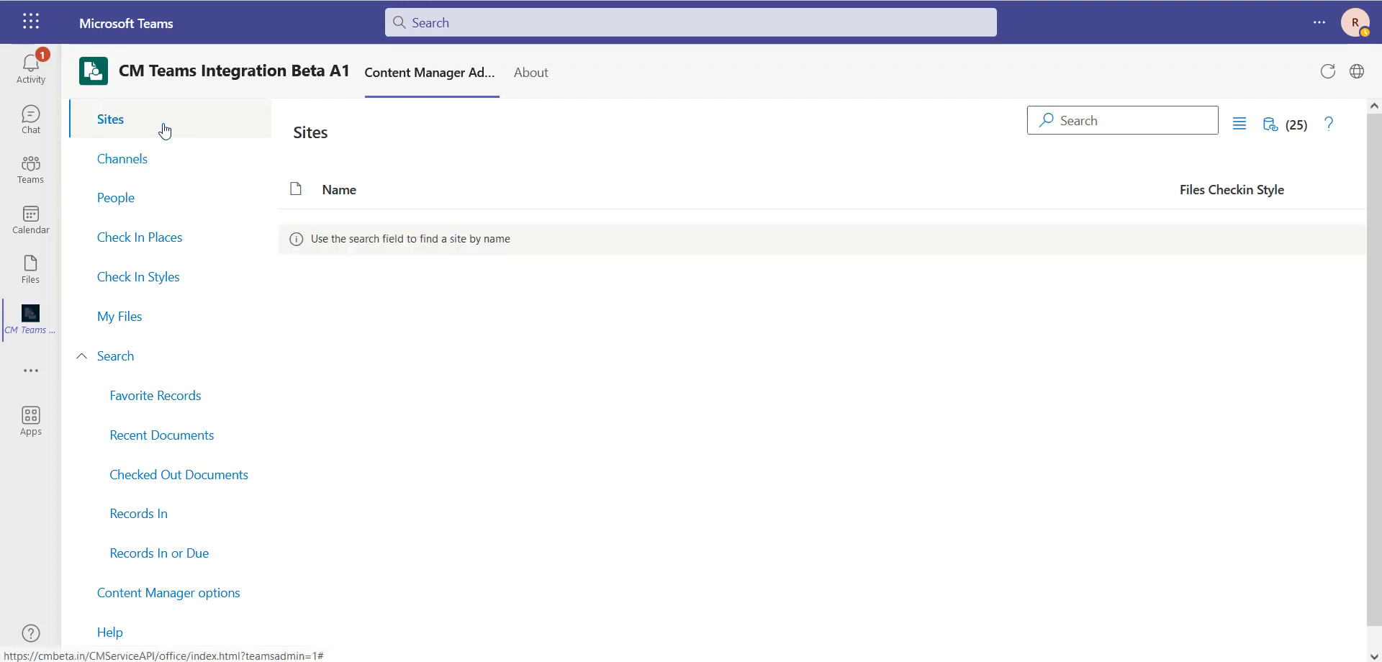
{"action": "left_click", "coordinate": [1066, 124]}
{"action": "type", "text": "*"}
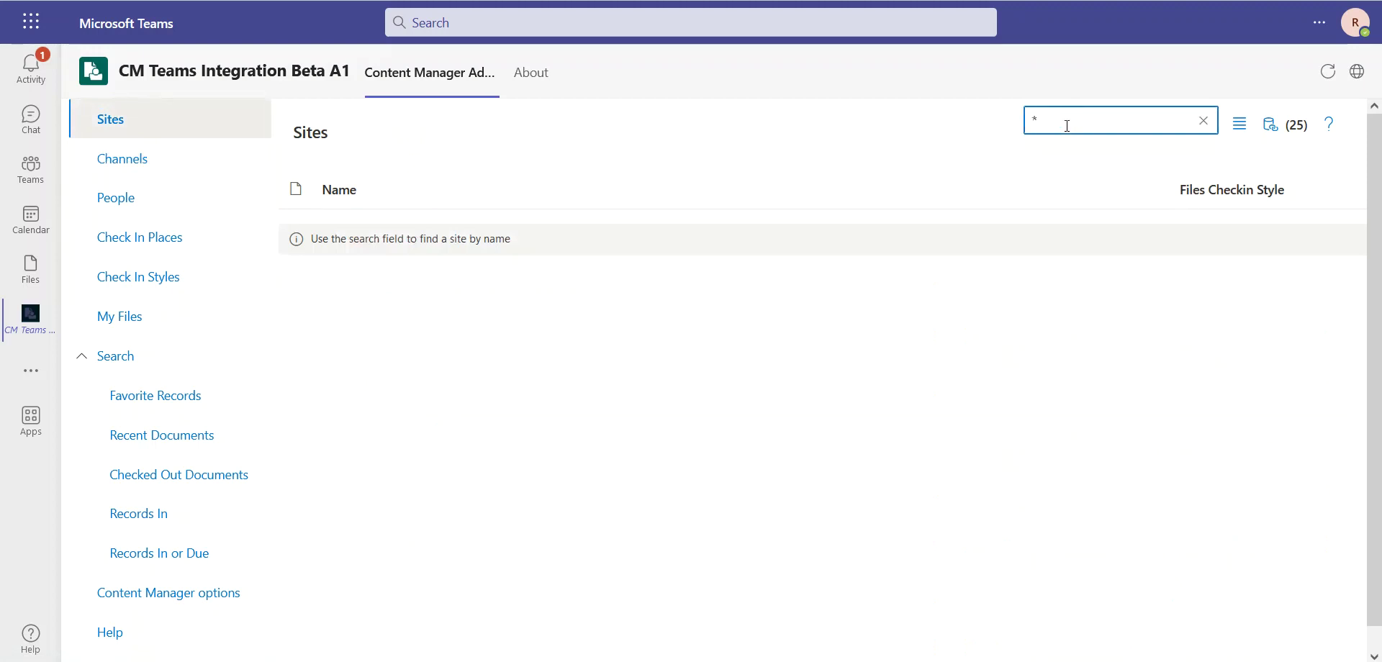
{"action": "key", "text": "Return"}
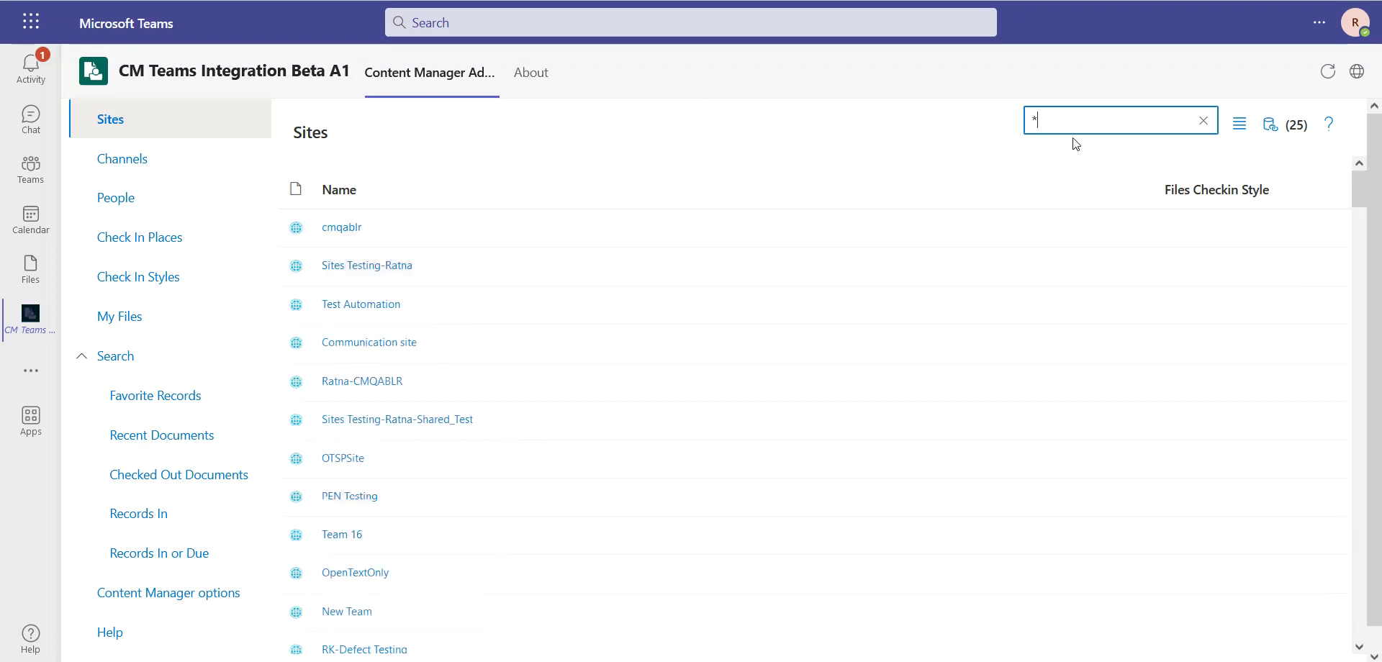
{"action": "key", "text": "BackSpace"}
{"action": "type", "text": "team"}
{"action": "key", "text": "Return"}
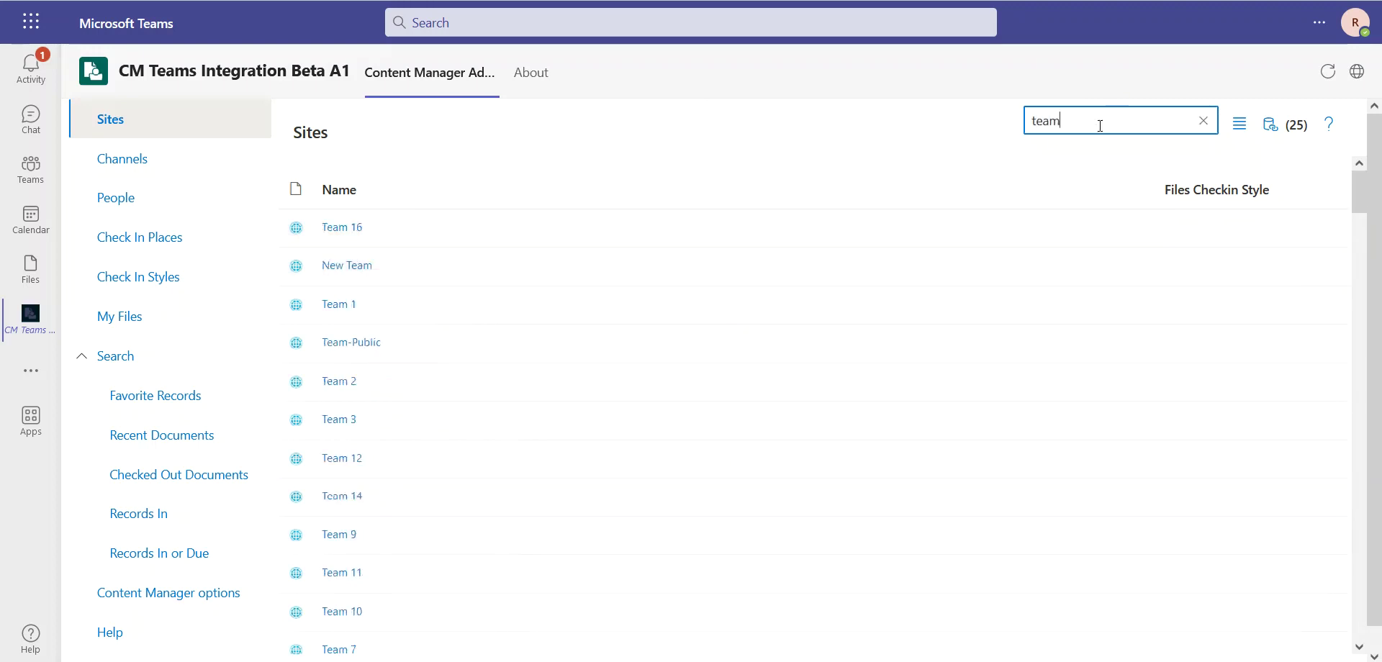
Browse the Team 16 site through its Documents library into the General folder, checking the actions available for that folder.
{"action": "left_click", "coordinate": [353, 229]}
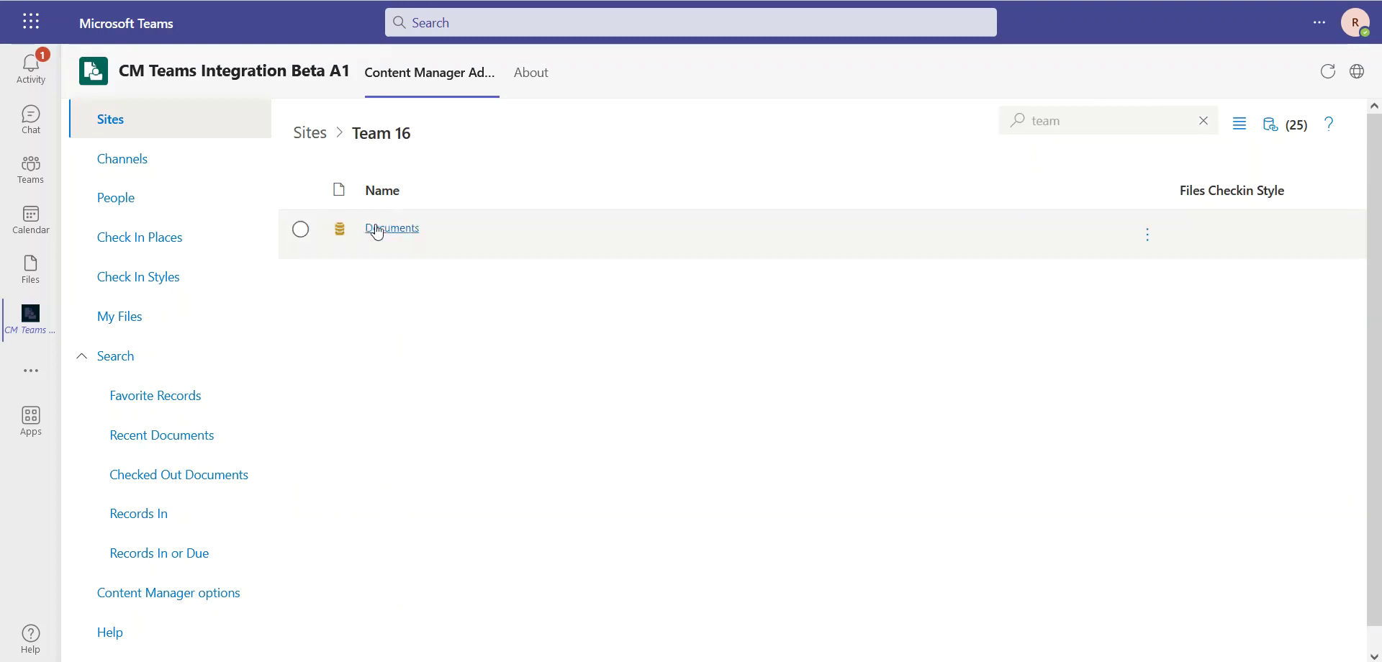
{"action": "left_click", "coordinate": [379, 230]}
{"action": "left_click", "coordinate": [948, 234]}
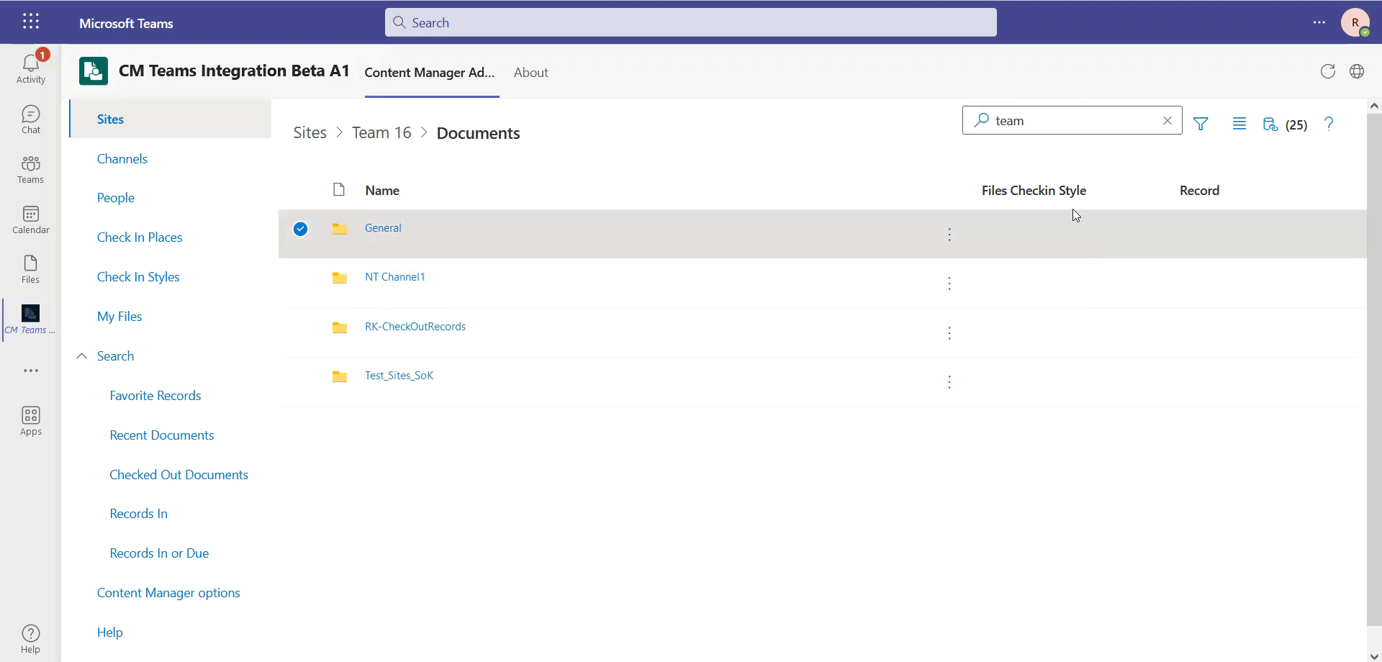
{"action": "left_click", "coordinate": [383, 228]}
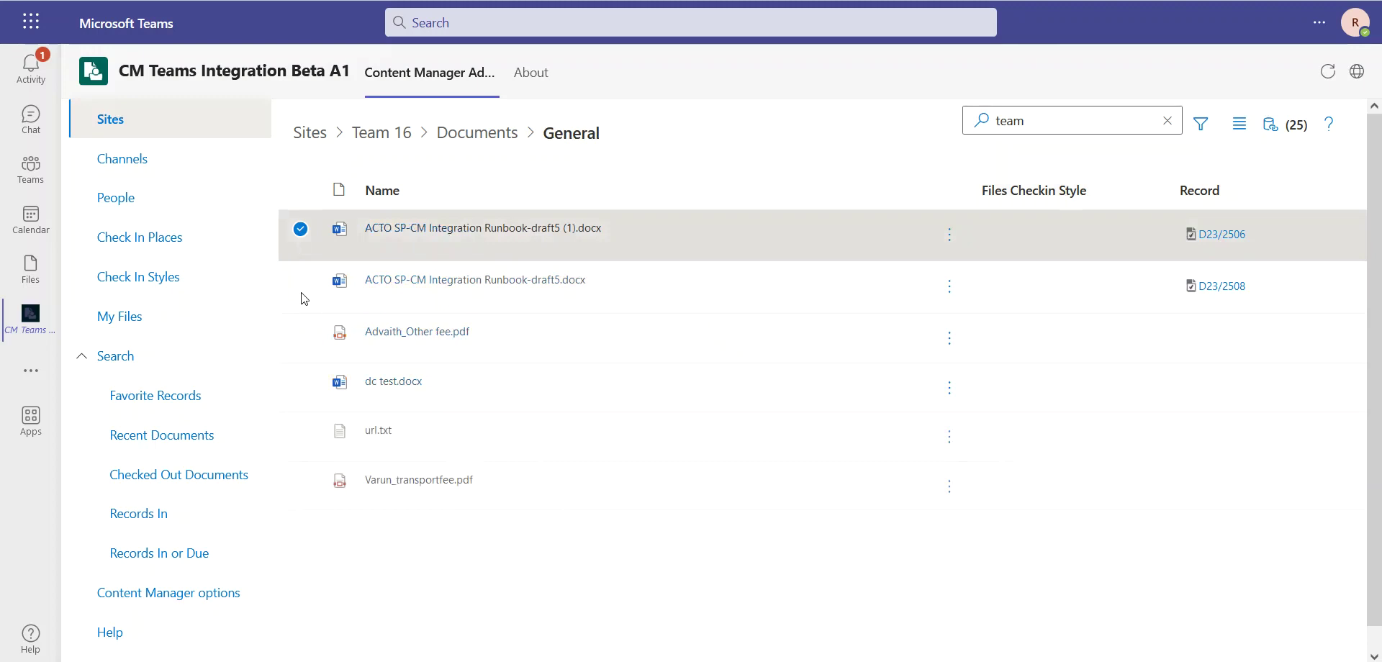
Select the "Other fee" PDF in the General folder, view its available actions and dismiss them without checking it in.
{"action": "left_click", "coordinate": [300, 229]}
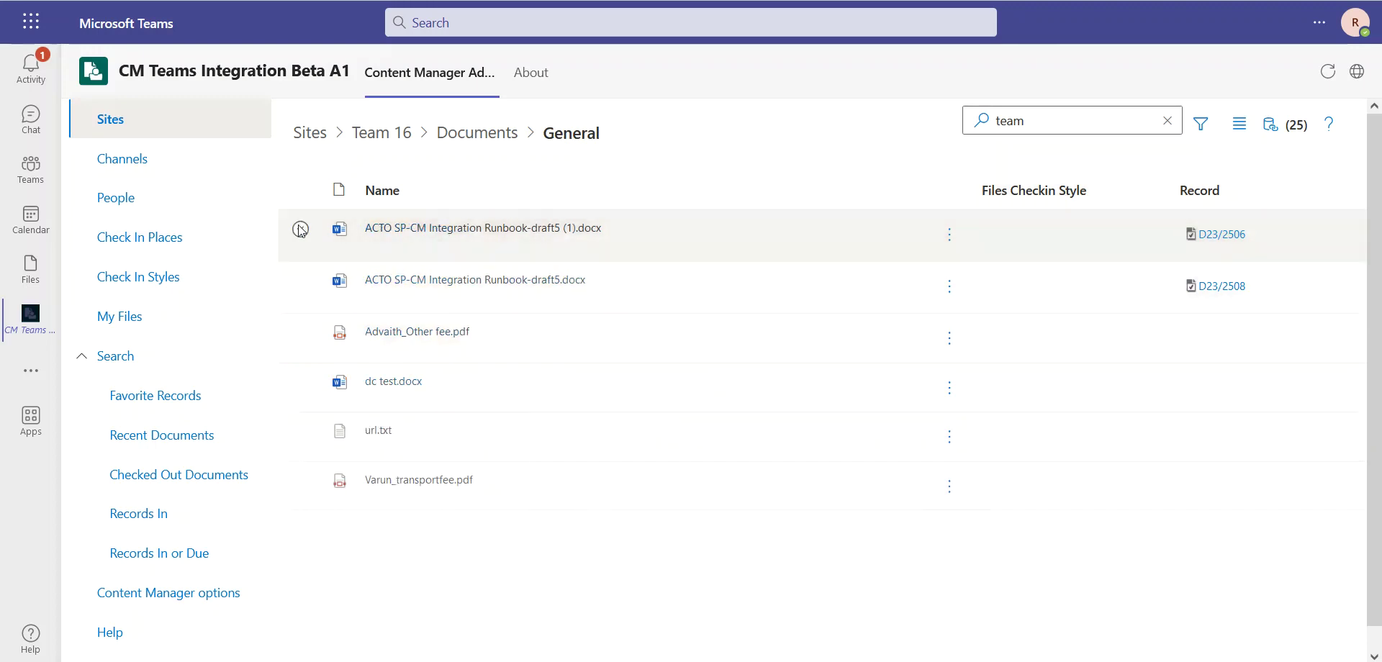
{"action": "left_click", "coordinate": [300, 336]}
{"action": "left_click", "coordinate": [948, 338]}
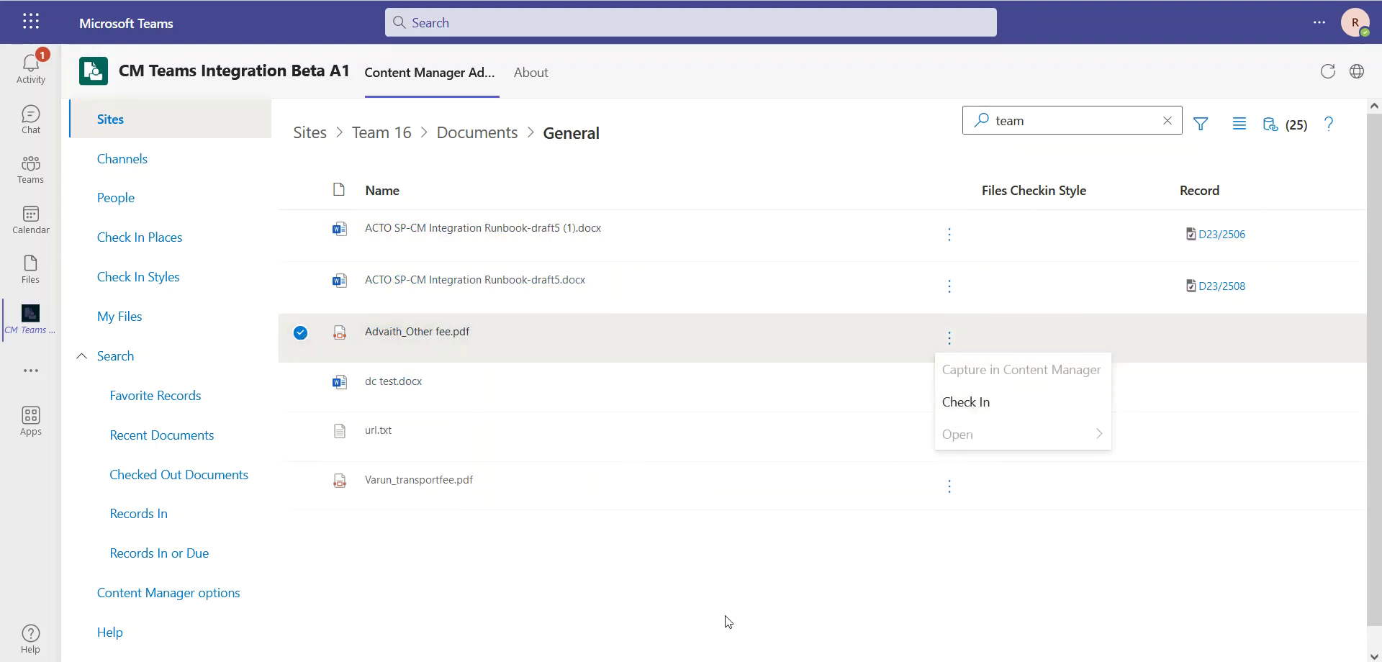
{"action": "left_click", "coordinate": [716, 584]}
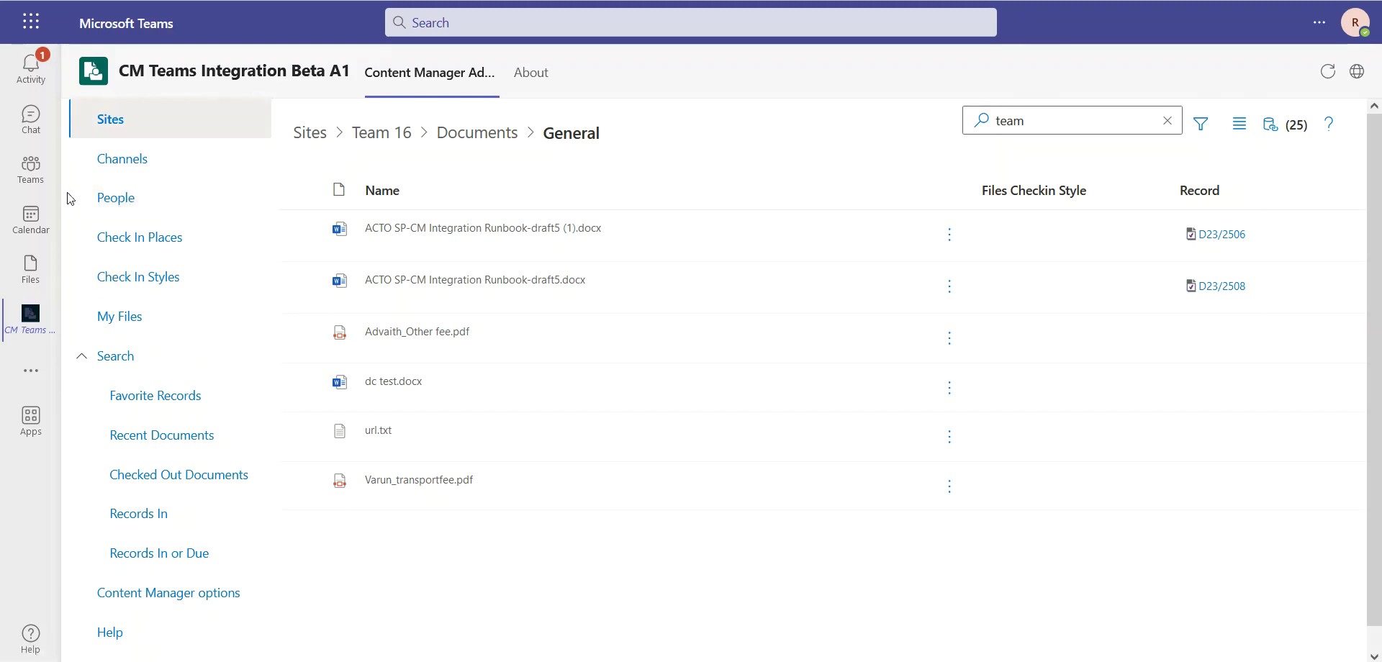
Go to the posts of cmqablr's General channel in Teams and start a new conversation.
{"action": "left_click", "coordinate": [42, 173]}
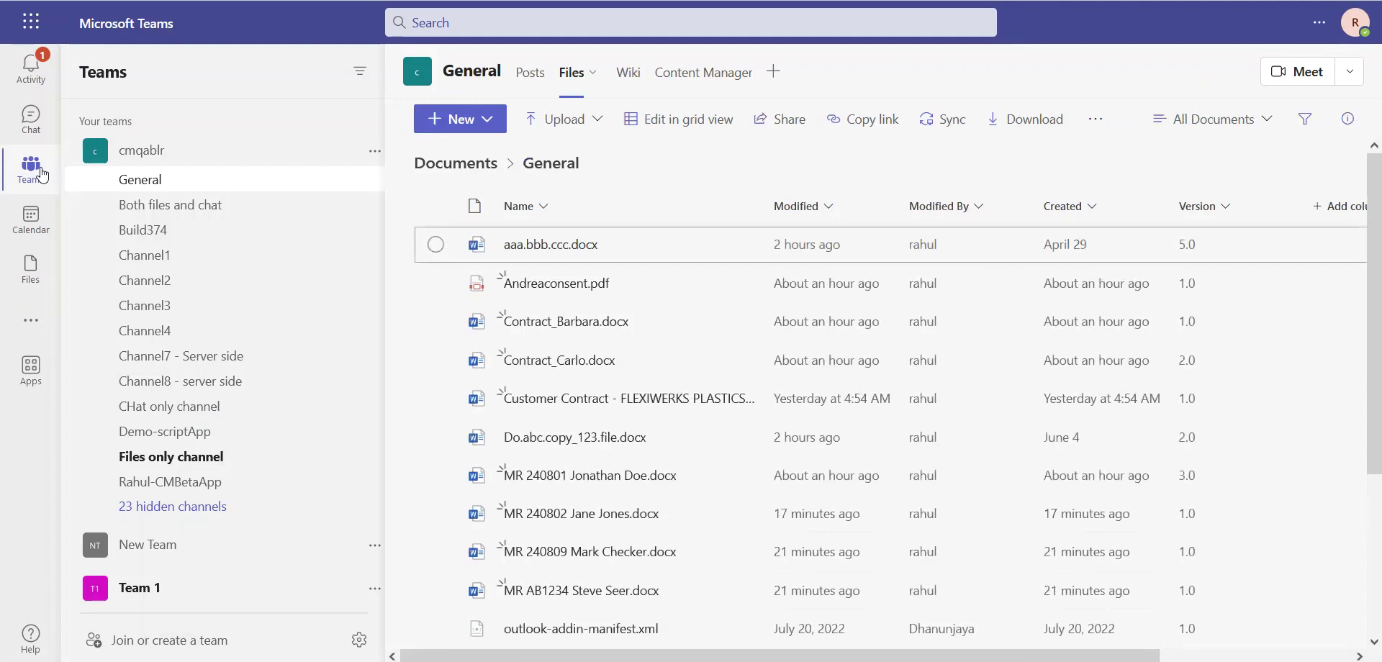
{"action": "left_click", "coordinate": [526, 84]}
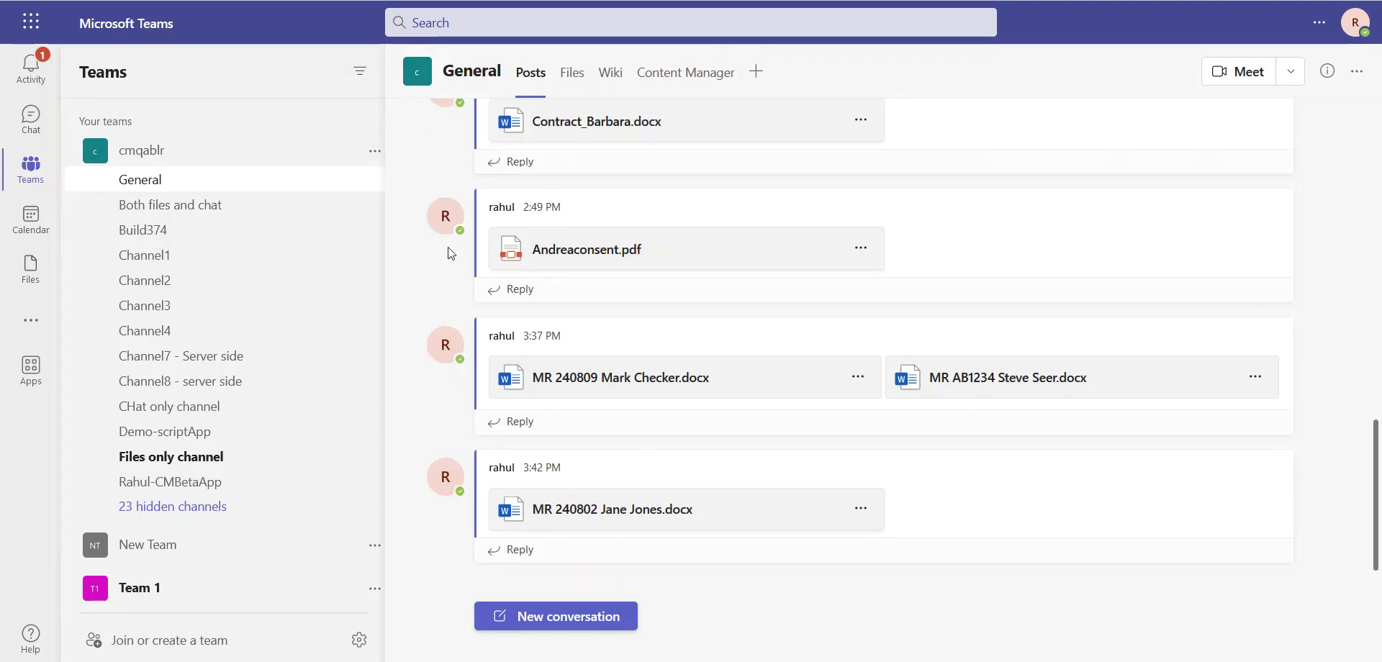
{"action": "left_click", "coordinate": [550, 626]}
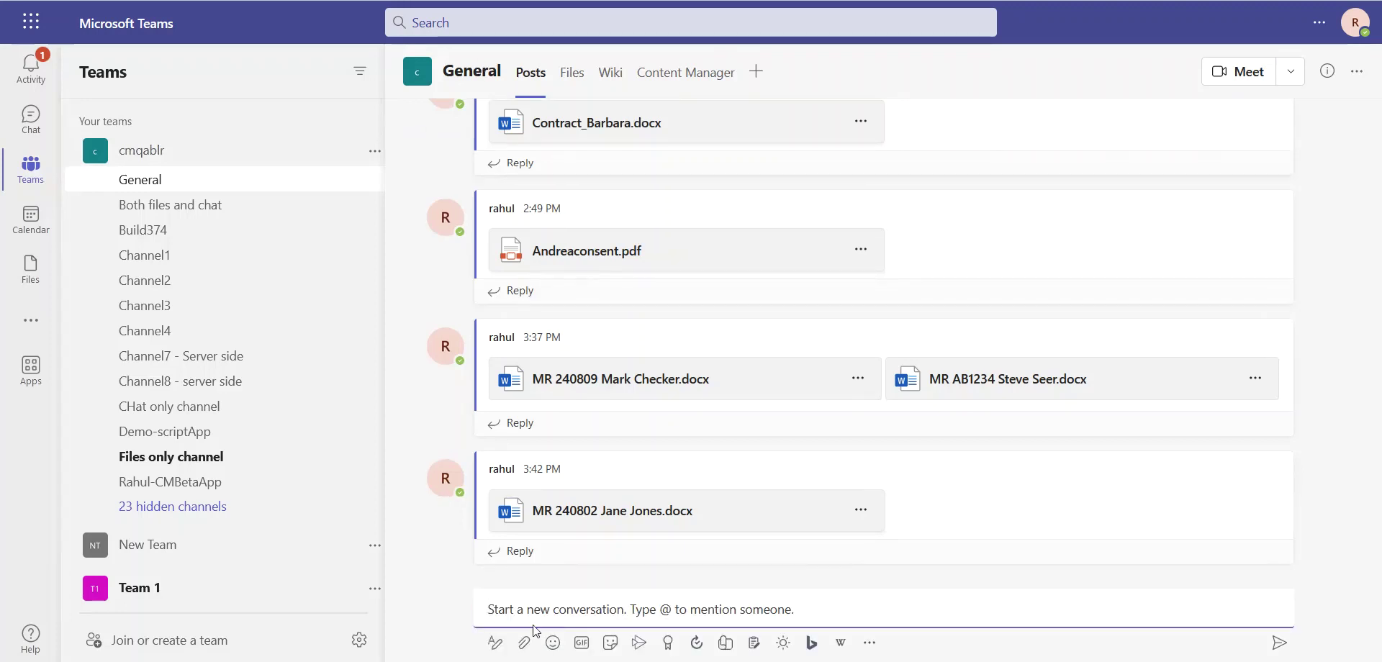
Attach the first, second and fourth MR 240801 Word documents from the computer's Desktop folder and send the post.
{"action": "left_click", "coordinate": [524, 642]}
{"action": "left_click", "coordinate": [494, 593]}
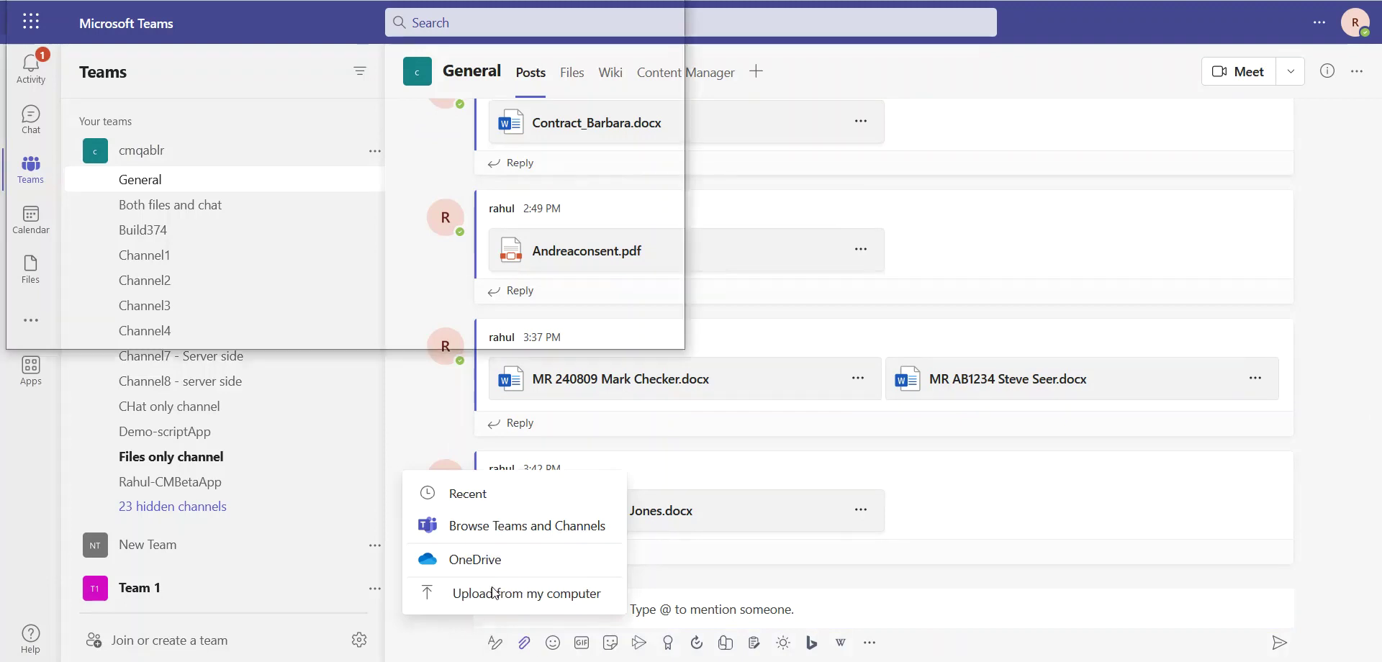
{"action": "scroll", "coordinate": [356, 223], "scroll_direction": "down", "scroll_amount": 5}
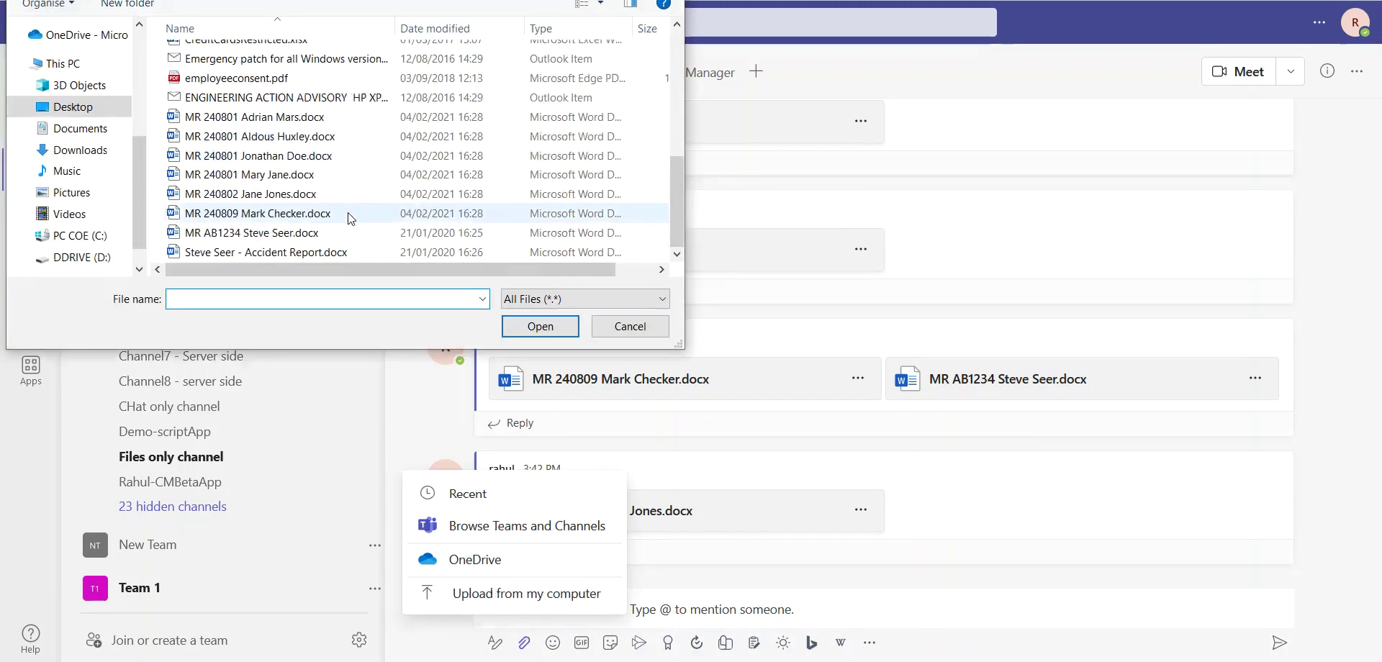
{"action": "left_click", "coordinate": [301, 123]}
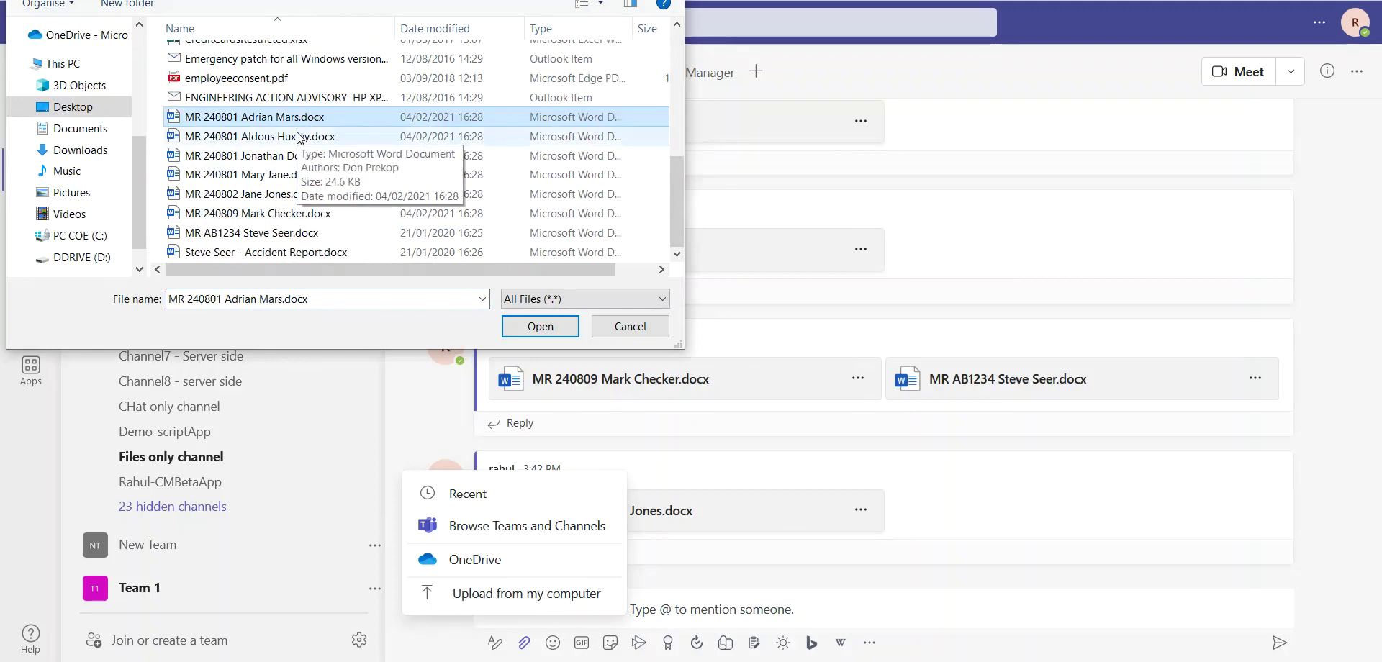
{"action": "left_click", "coordinate": [299, 137], "text": "ctrl"}
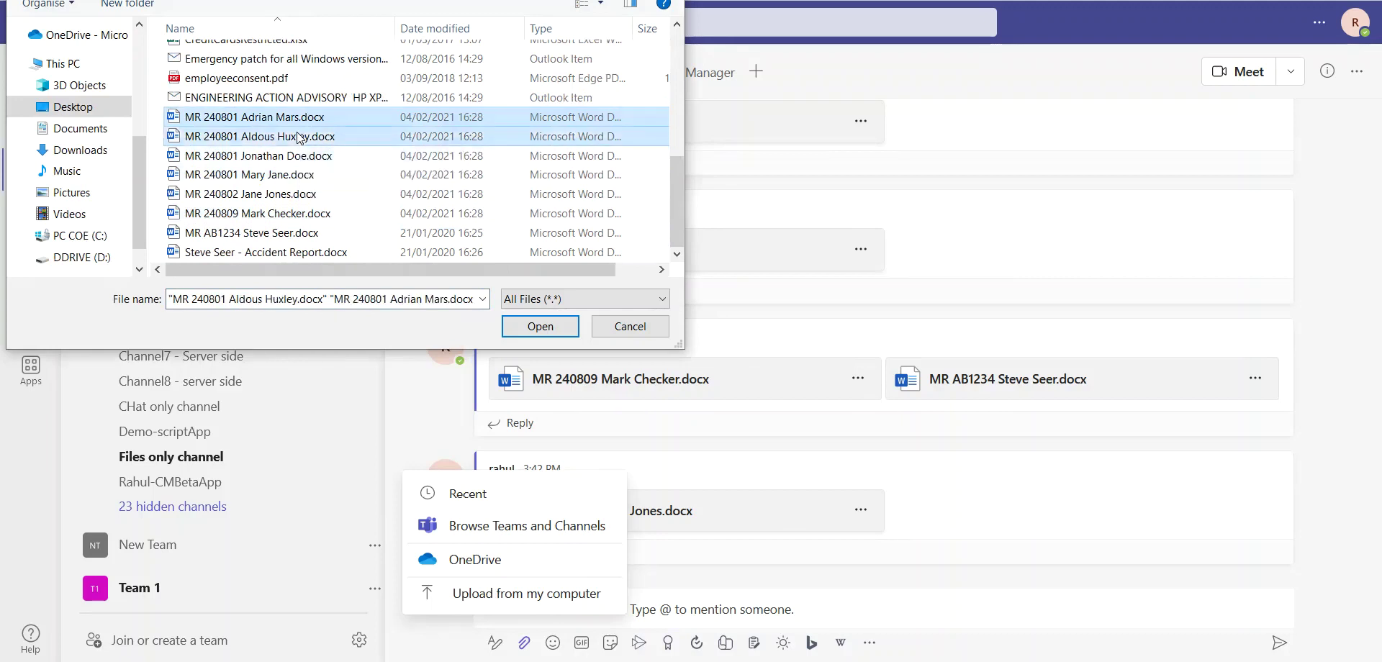
{"action": "left_click", "coordinate": [283, 176], "text": "ctrl"}
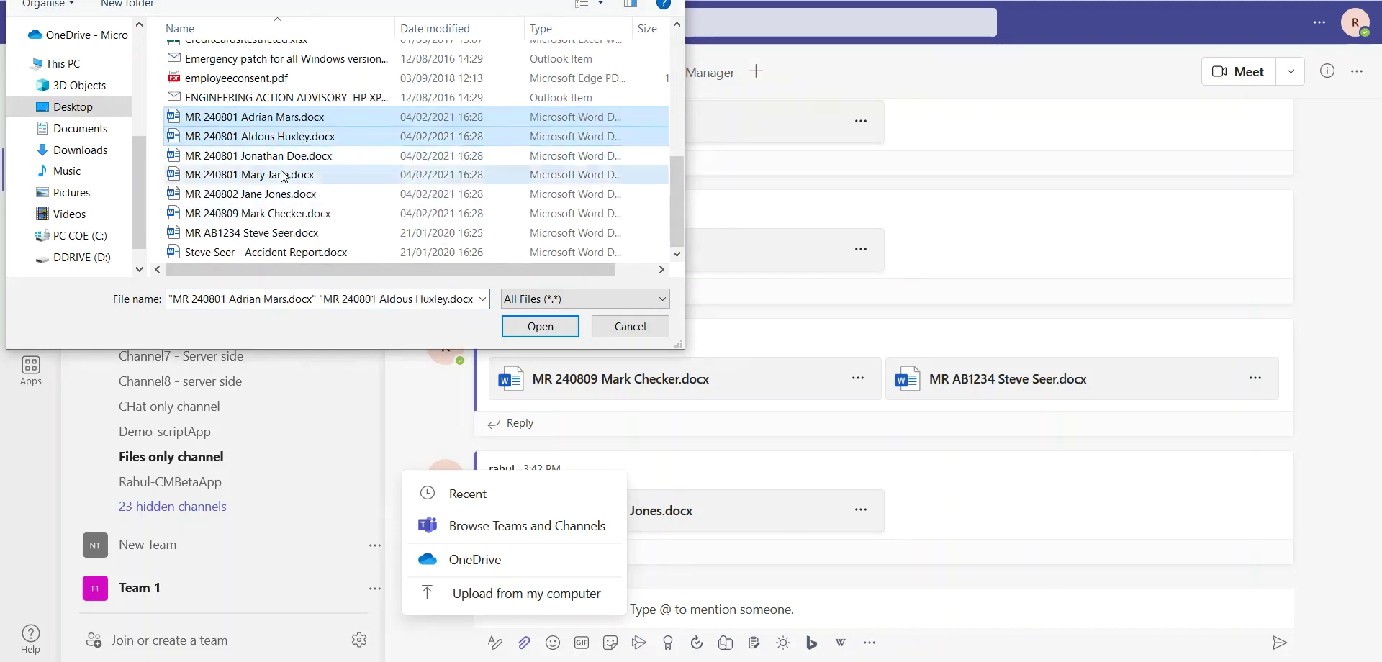
{"action": "left_click", "coordinate": [508, 327]}
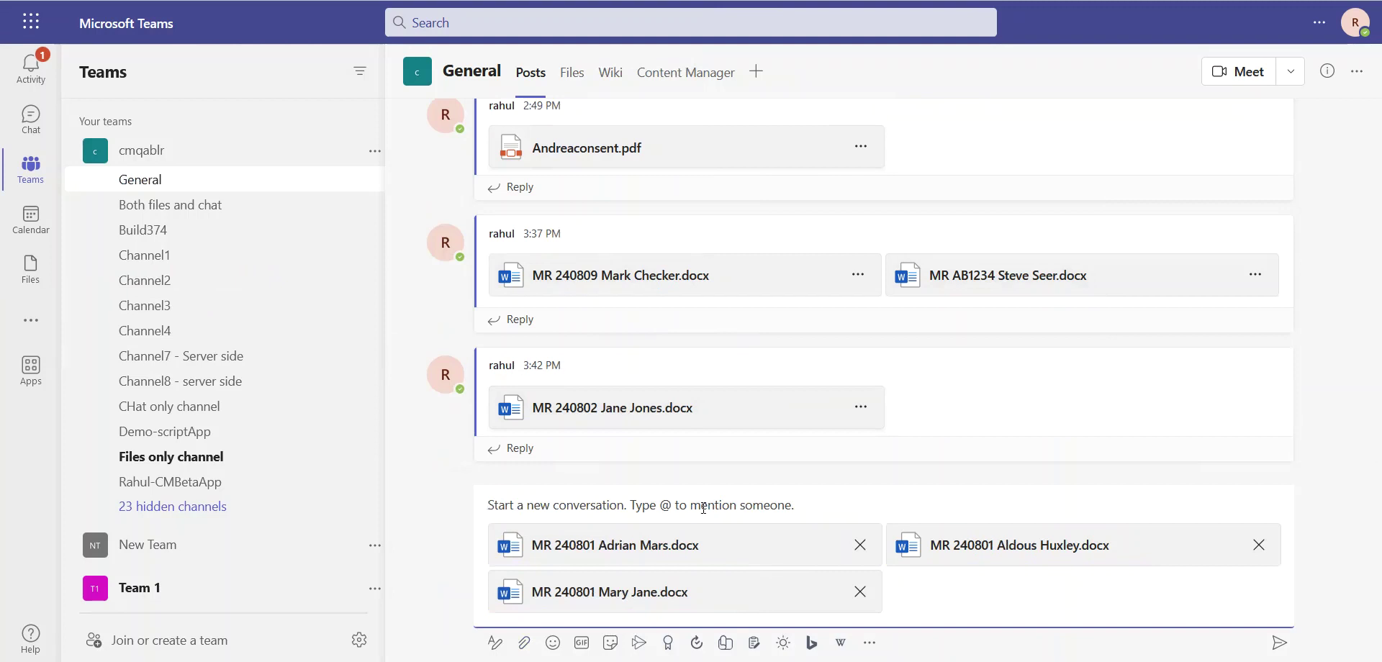
{"action": "key", "text": "Return"}
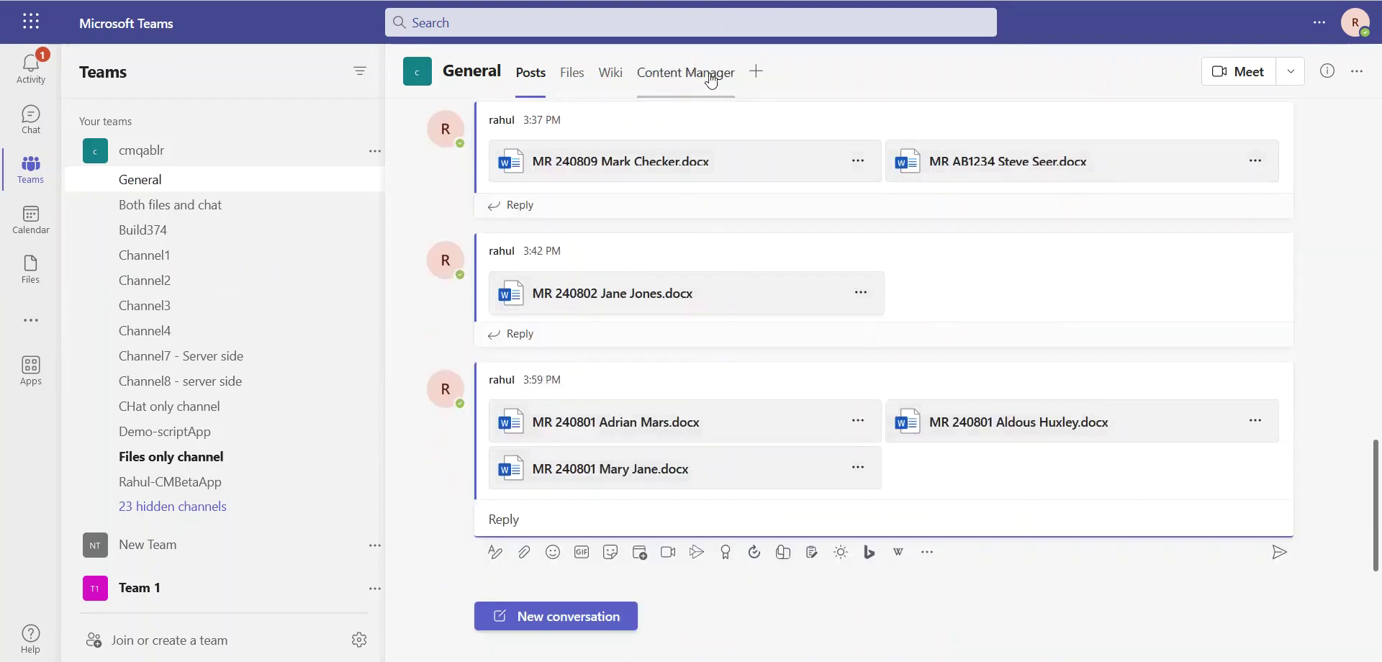
Open the General channel's posts in its Content Manager view and include attachments in the list.
{"action": "left_click", "coordinate": [758, 73]}
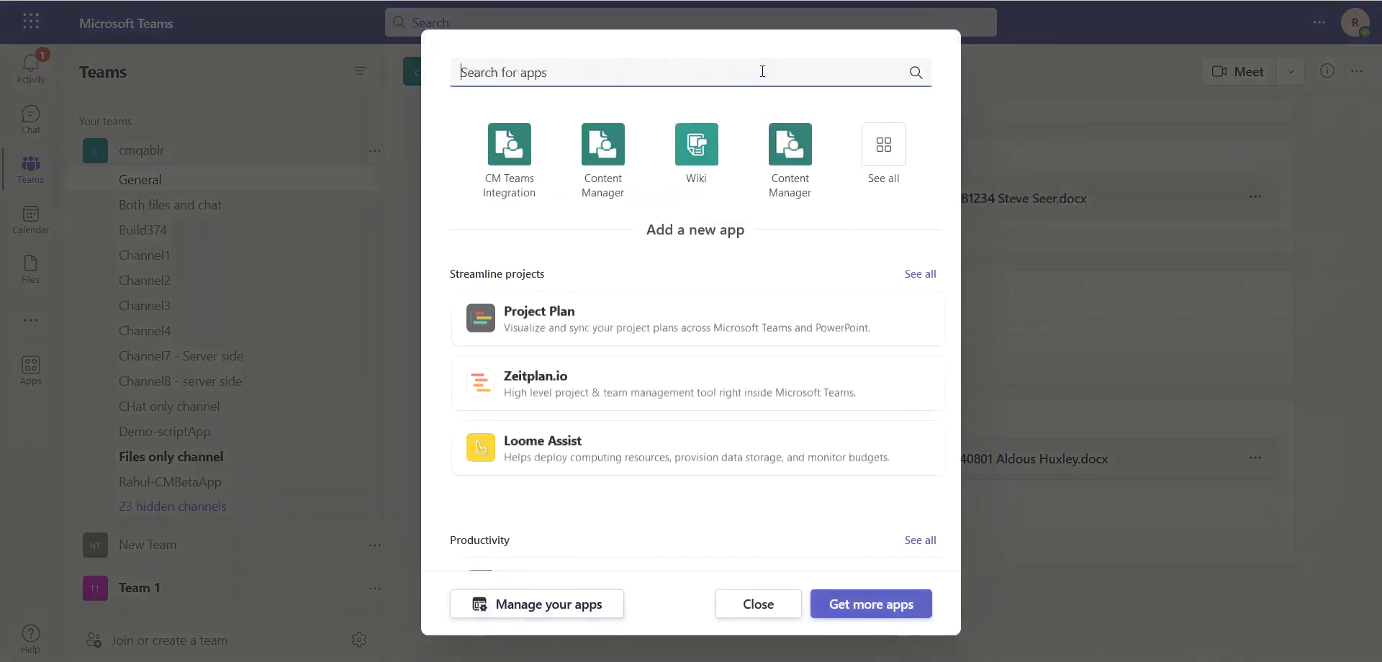
{"action": "left_click", "coordinate": [730, 611]}
{"action": "left_click", "coordinate": [710, 81]}
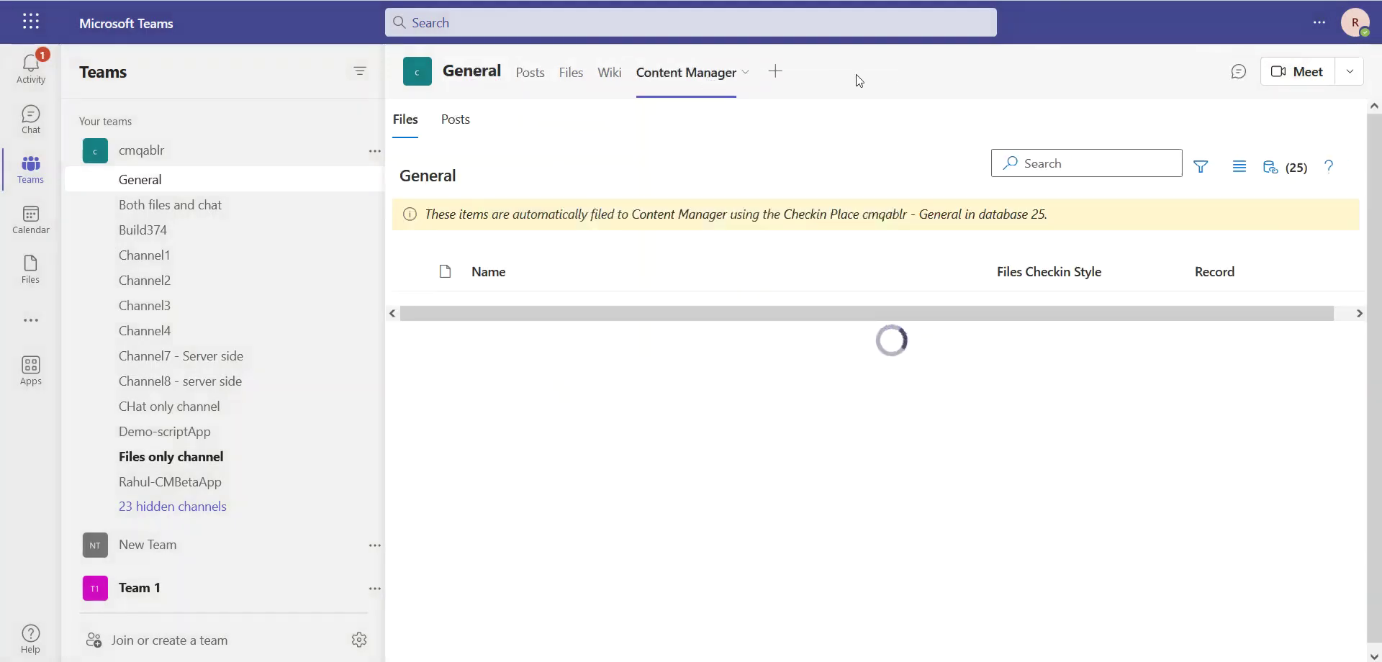
{"action": "left_click", "coordinate": [472, 124]}
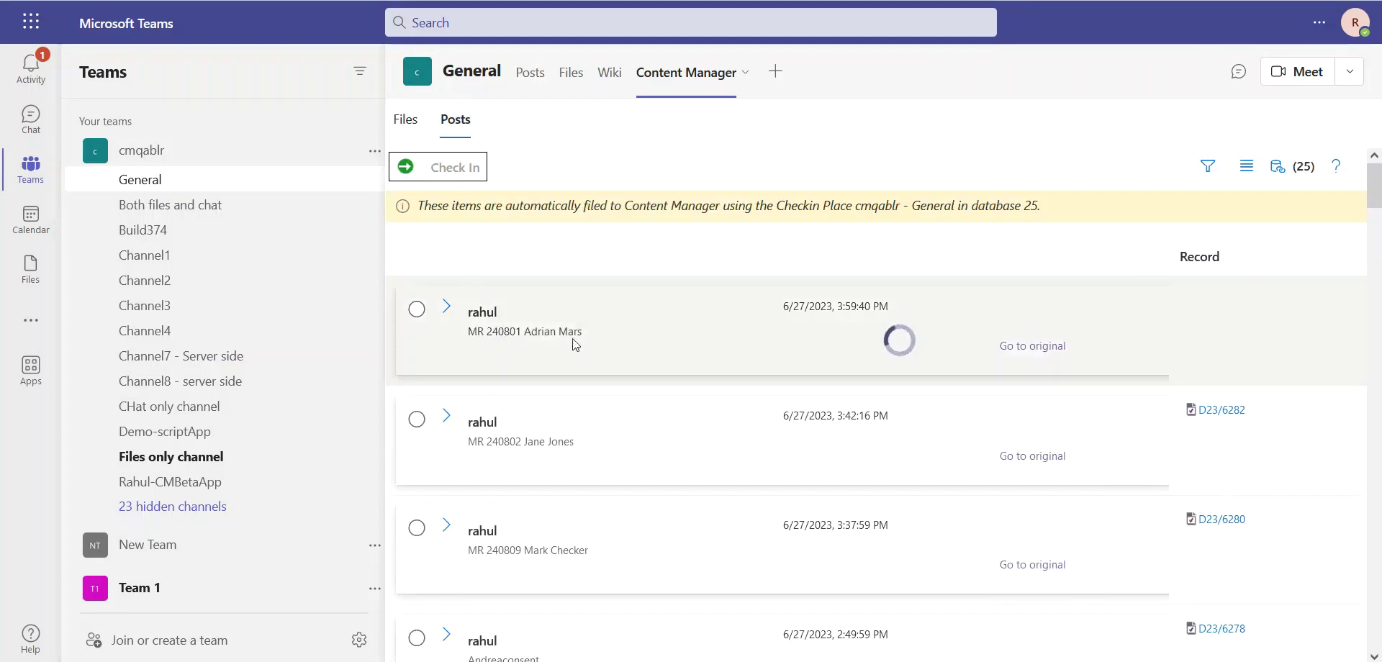
{"action": "left_click", "coordinate": [1246, 166]}
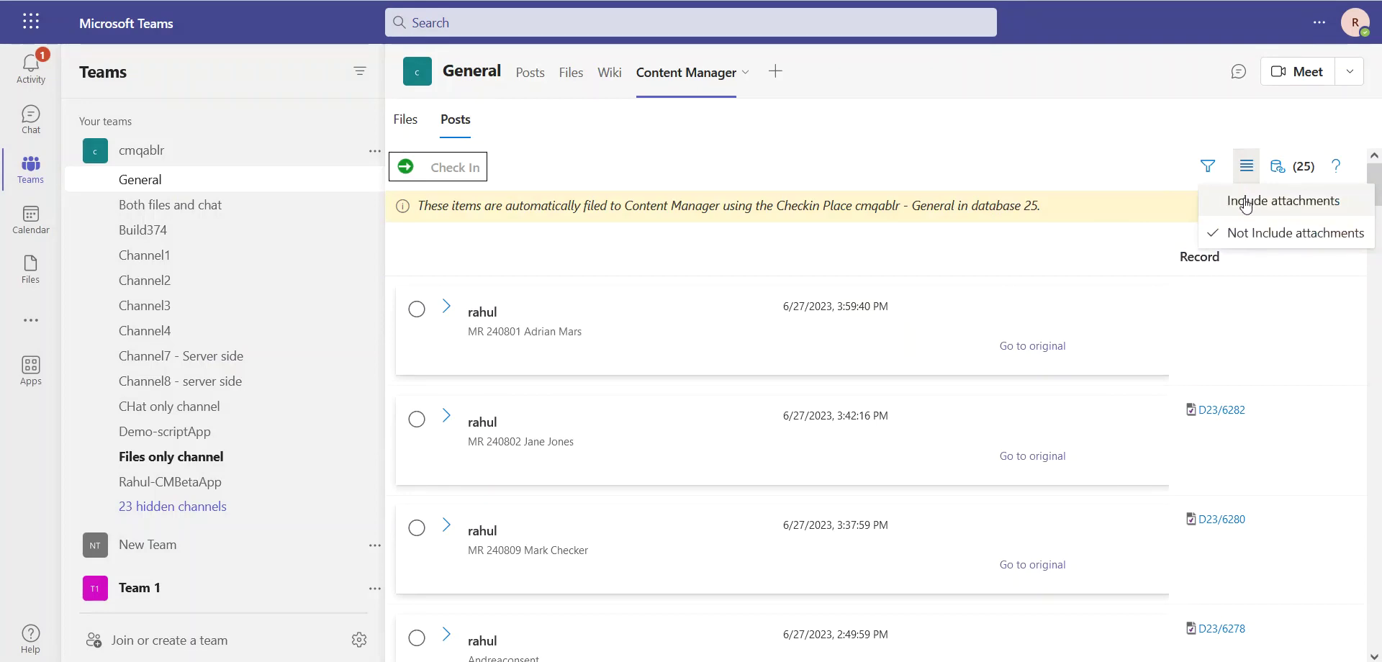
{"action": "left_click", "coordinate": [1246, 202]}
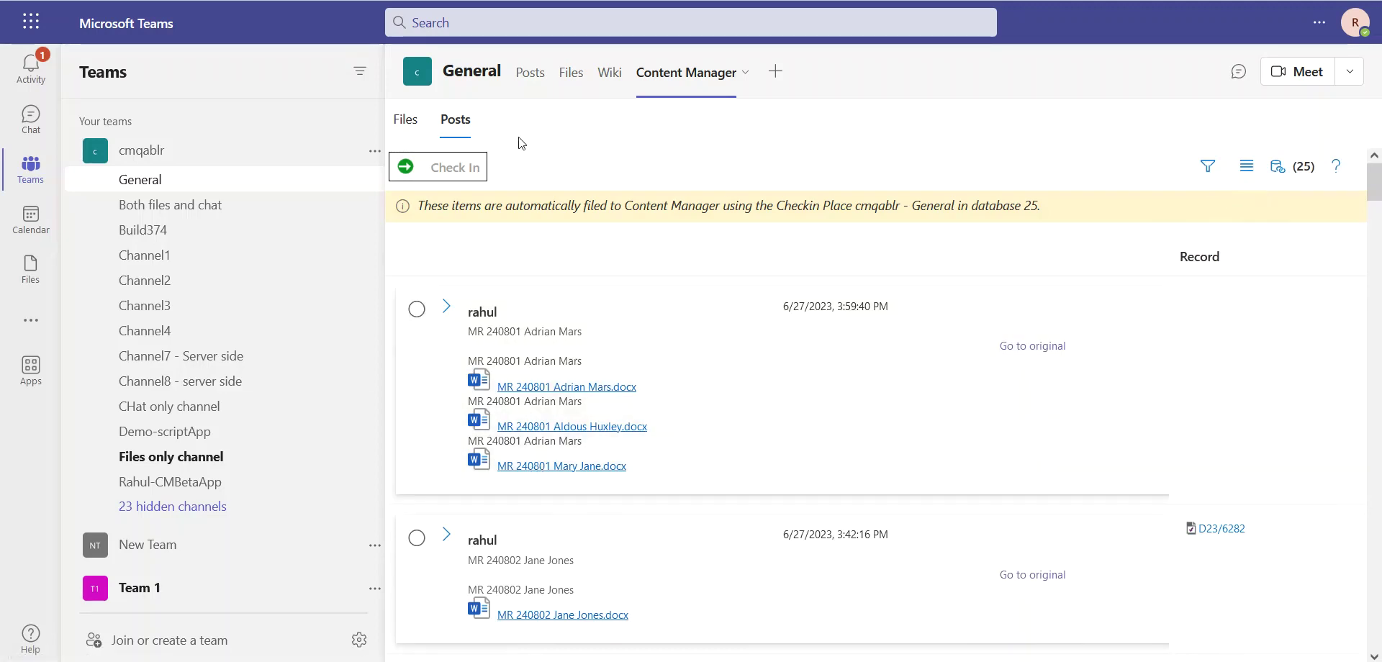
Filter the channel's files in Content Manager by those in Content Manager, then by those not in Content Manager.
{"action": "left_click", "coordinate": [405, 124]}
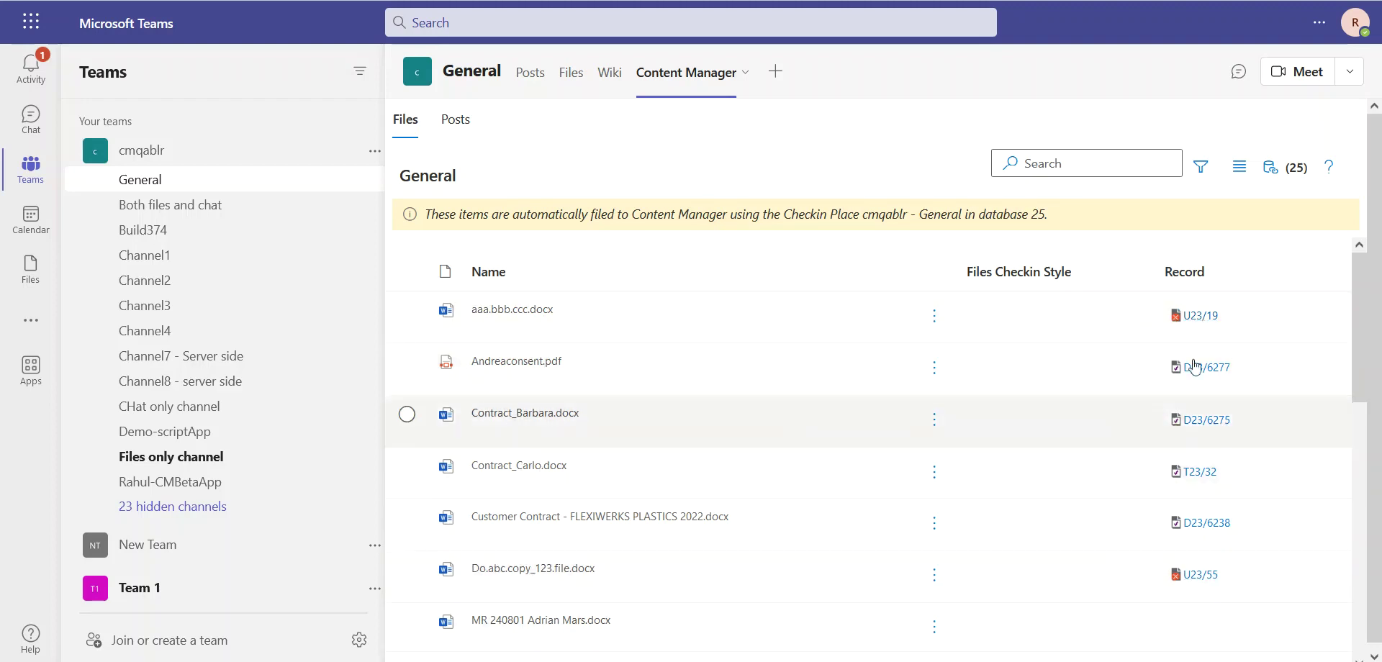
{"action": "left_click", "coordinate": [1200, 164]}
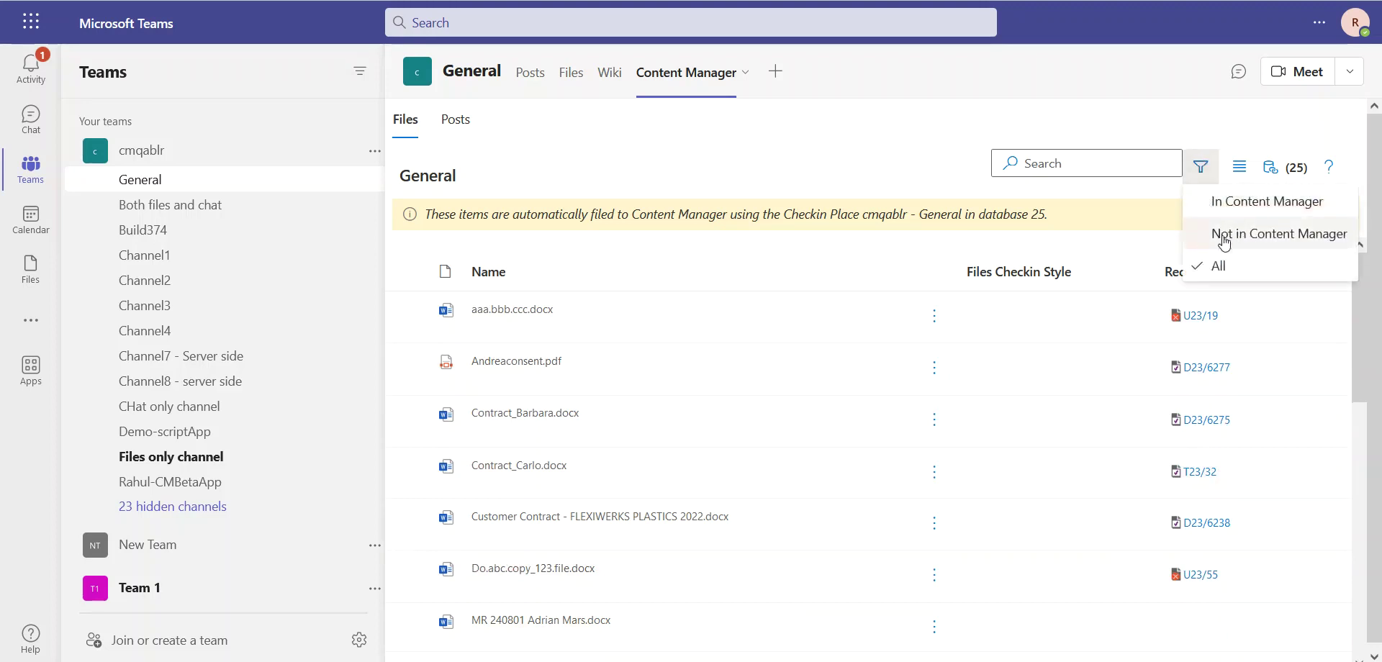
{"action": "left_click", "coordinate": [1216, 204]}
{"action": "left_click", "coordinate": [1206, 173]}
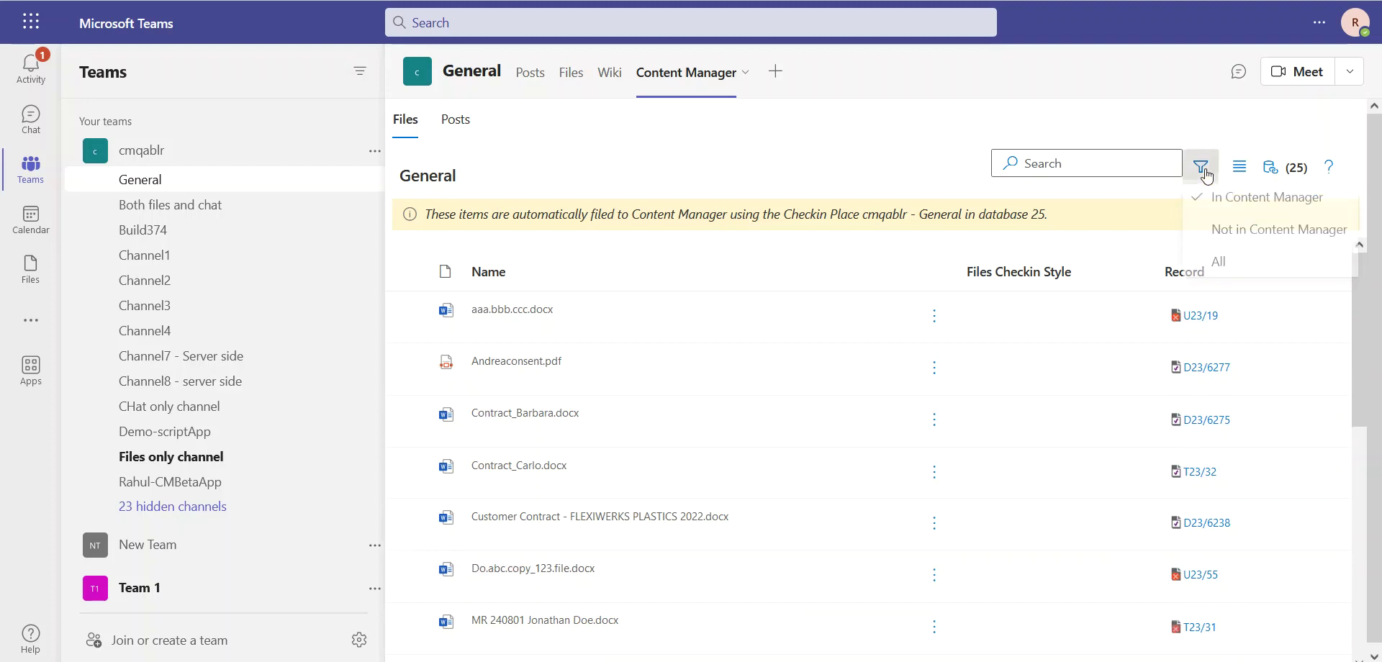
{"action": "left_click", "coordinate": [1225, 231]}
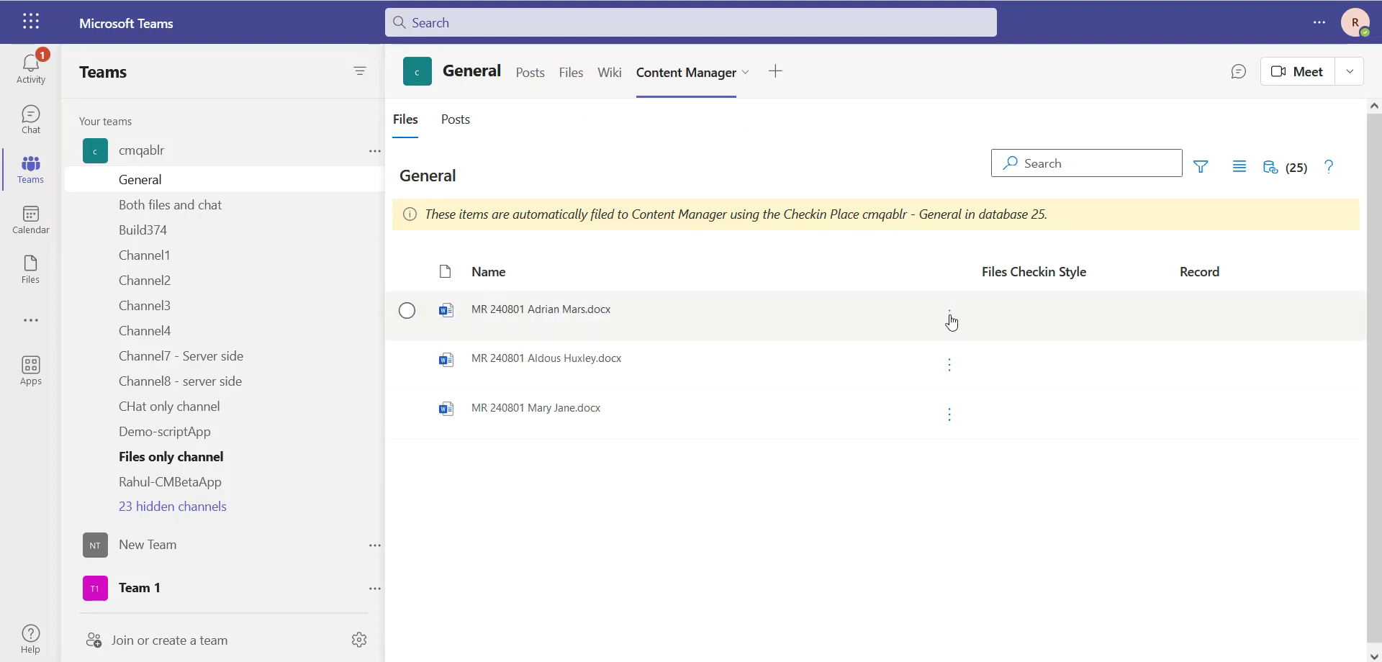
Check in the first MR 240801 document with record type TeamsData, keeping Manage In Place enabled, and close its record properties.
{"action": "left_click", "coordinate": [949, 318]}
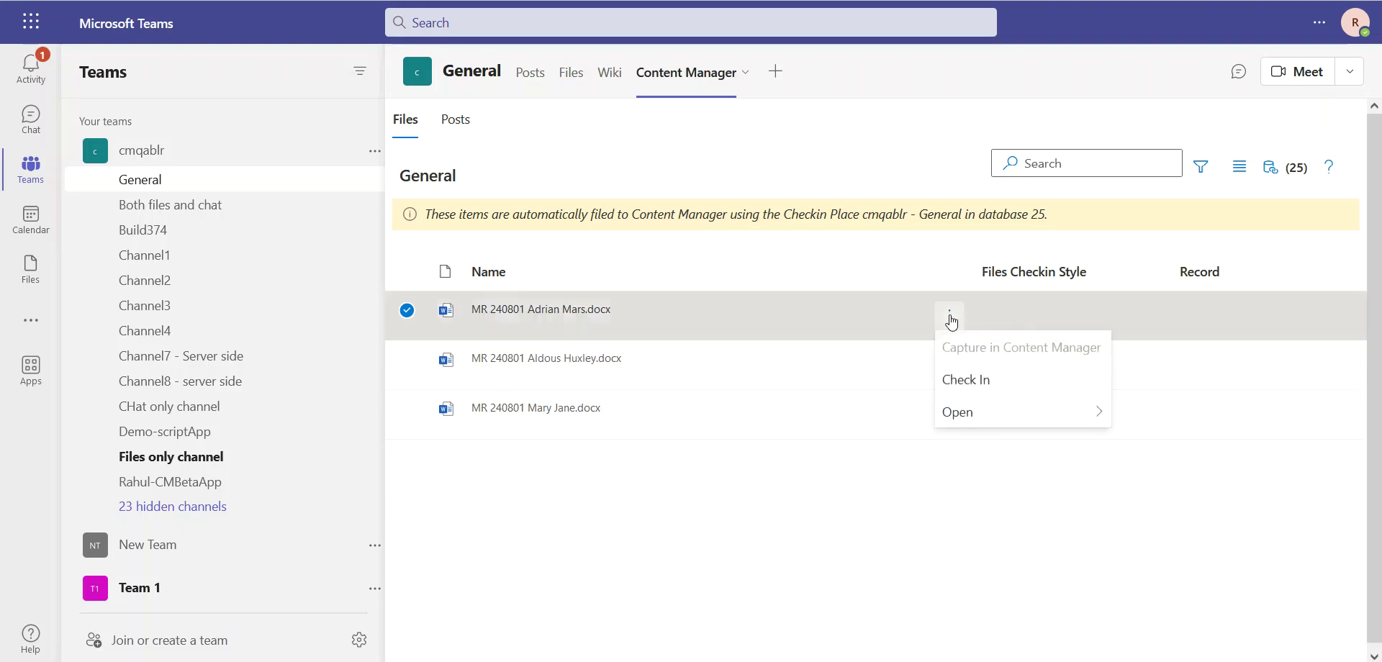
{"action": "left_click", "coordinate": [962, 380]}
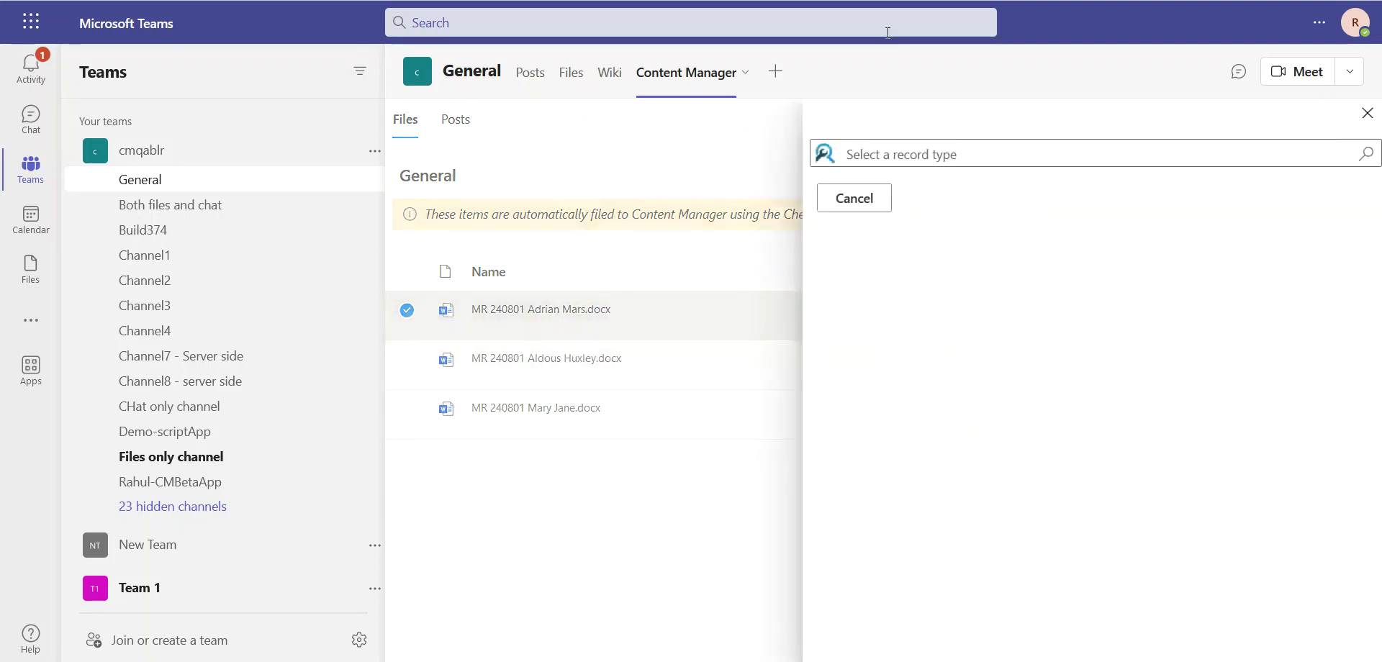
{"action": "left_click", "coordinate": [910, 156]}
{"action": "type", "text": "teams"}
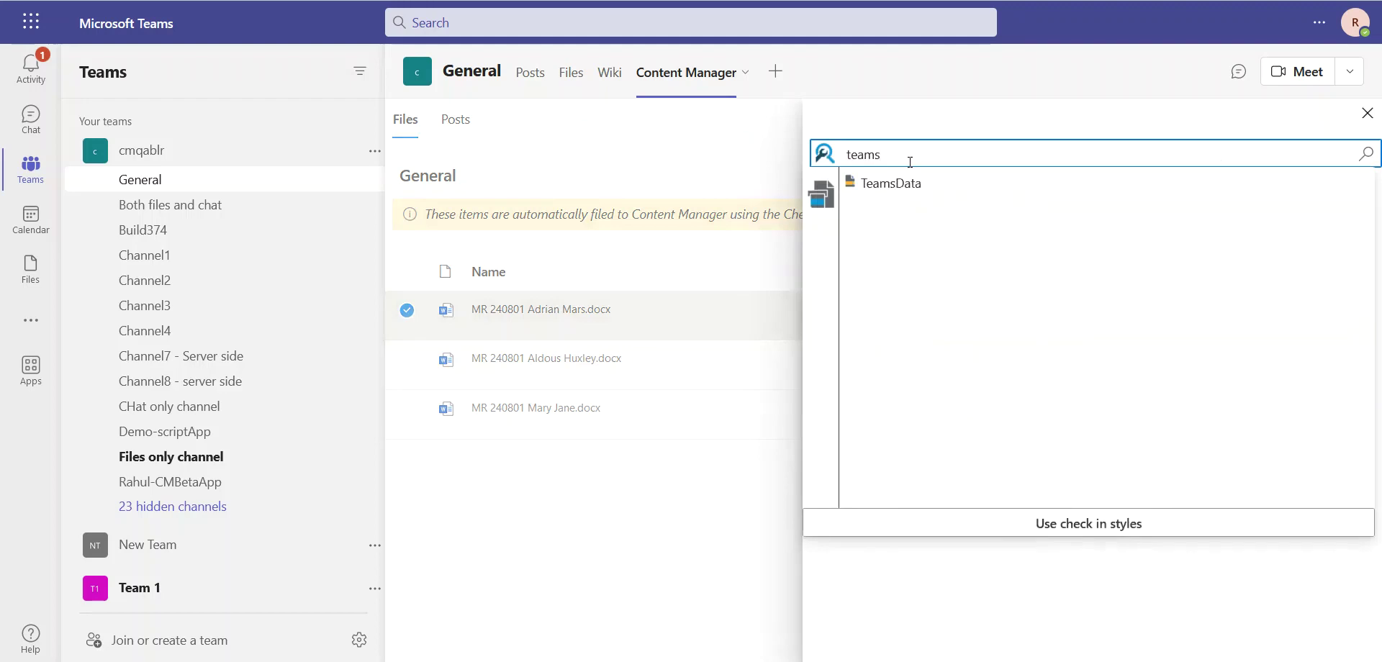
{"action": "left_click", "coordinate": [911, 185]}
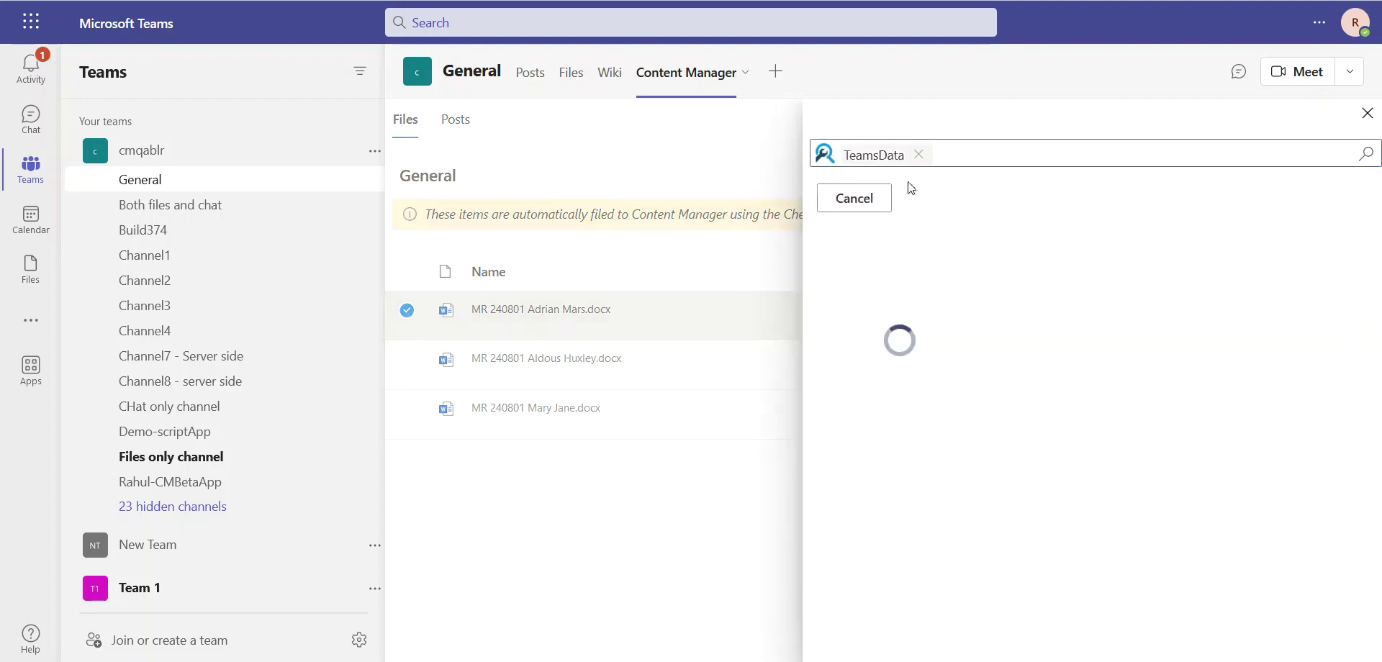
{"action": "scroll", "coordinate": [1010, 560], "scroll_direction": "down", "scroll_amount": 1}
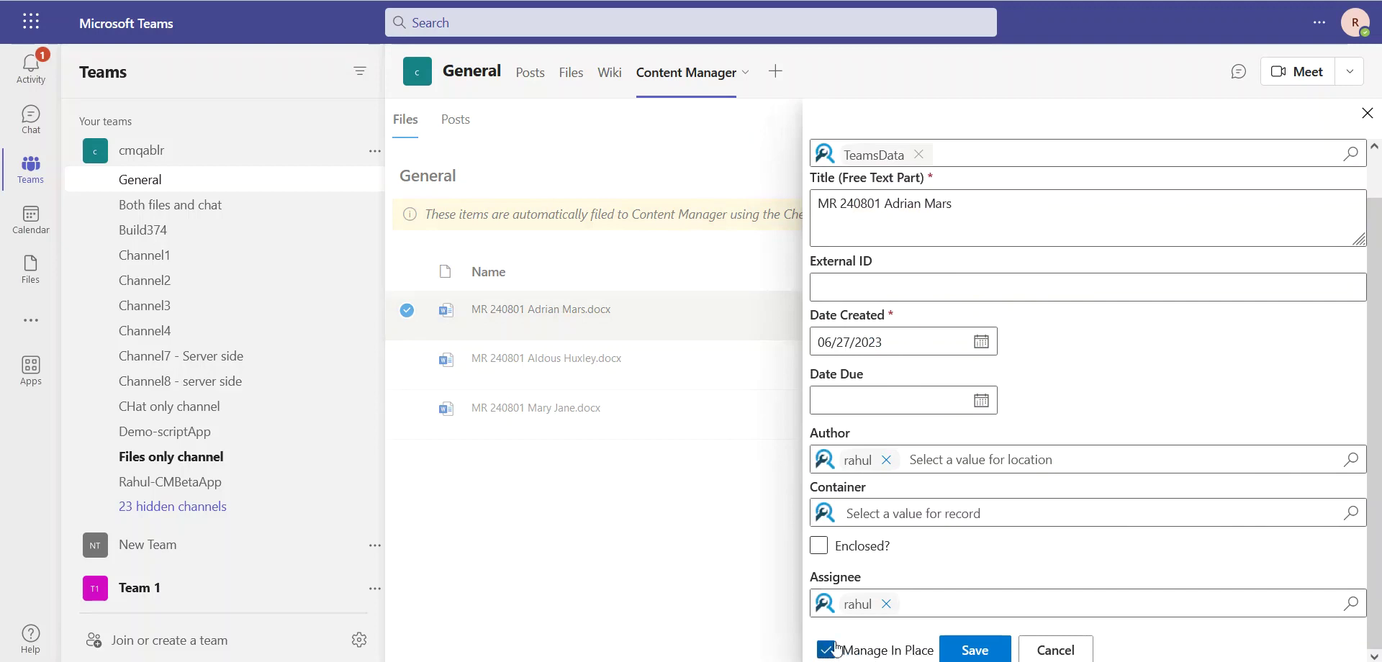
{"action": "left_click", "coordinate": [960, 651]}
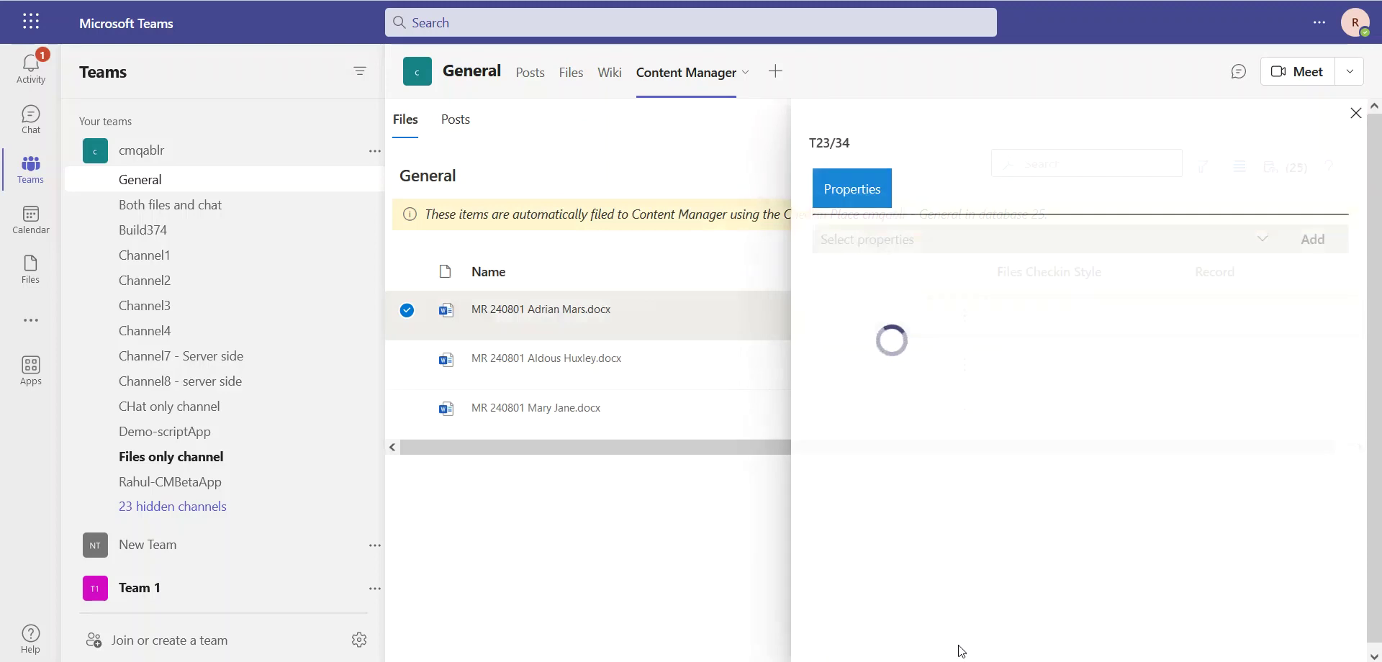
{"action": "left_click", "coordinate": [1351, 113]}
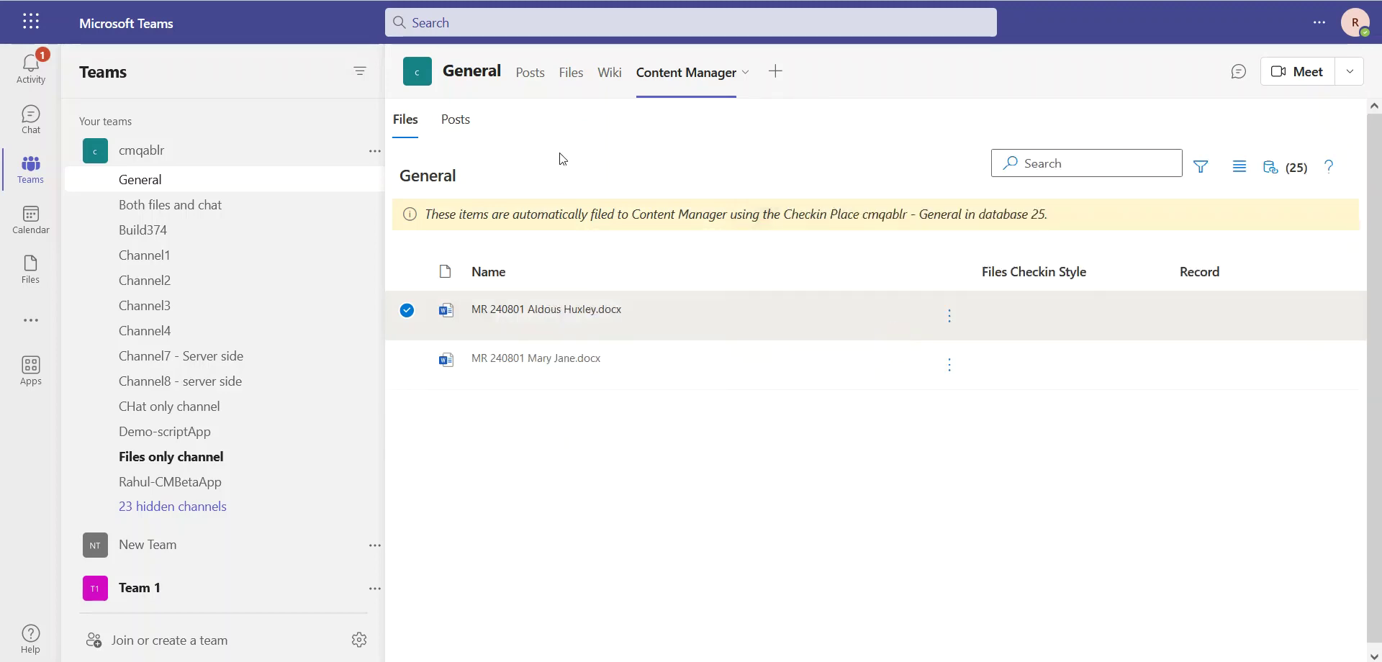
Filter the files to those in Content Manager and examine the record status of the first MR 240801 document.
{"action": "left_click", "coordinate": [1201, 166]}
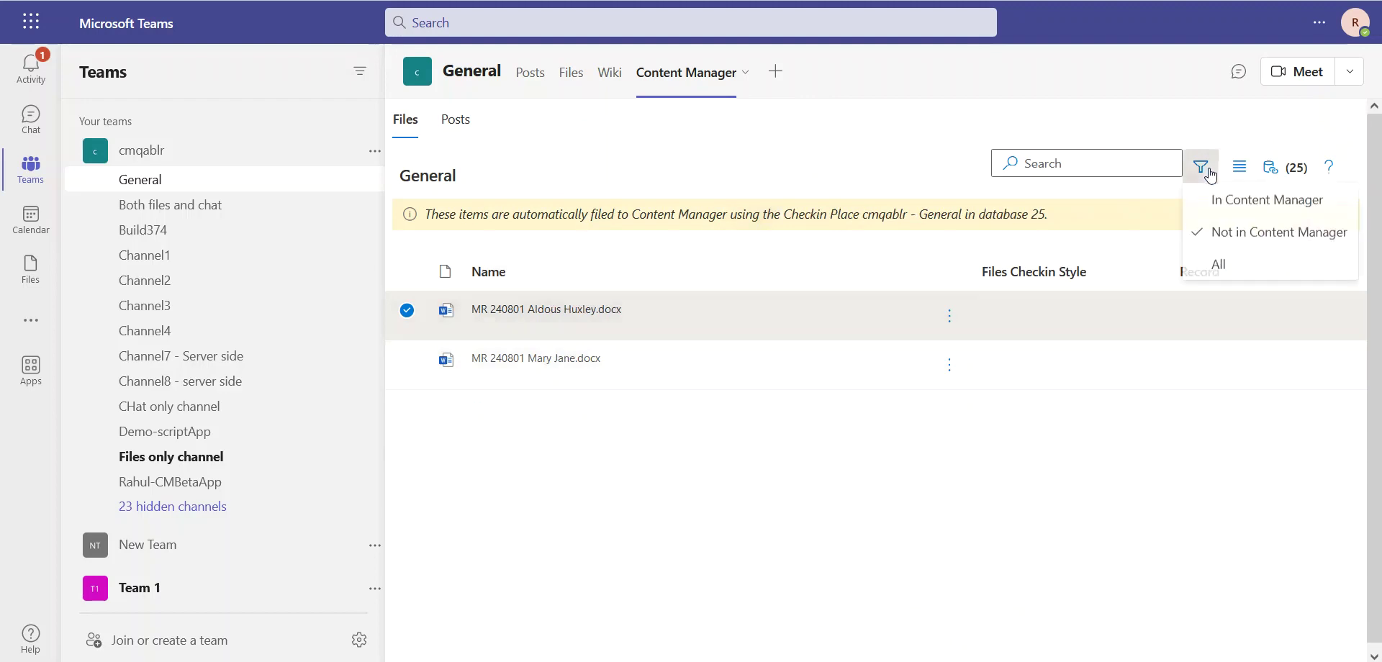
{"action": "left_click", "coordinate": [1219, 203]}
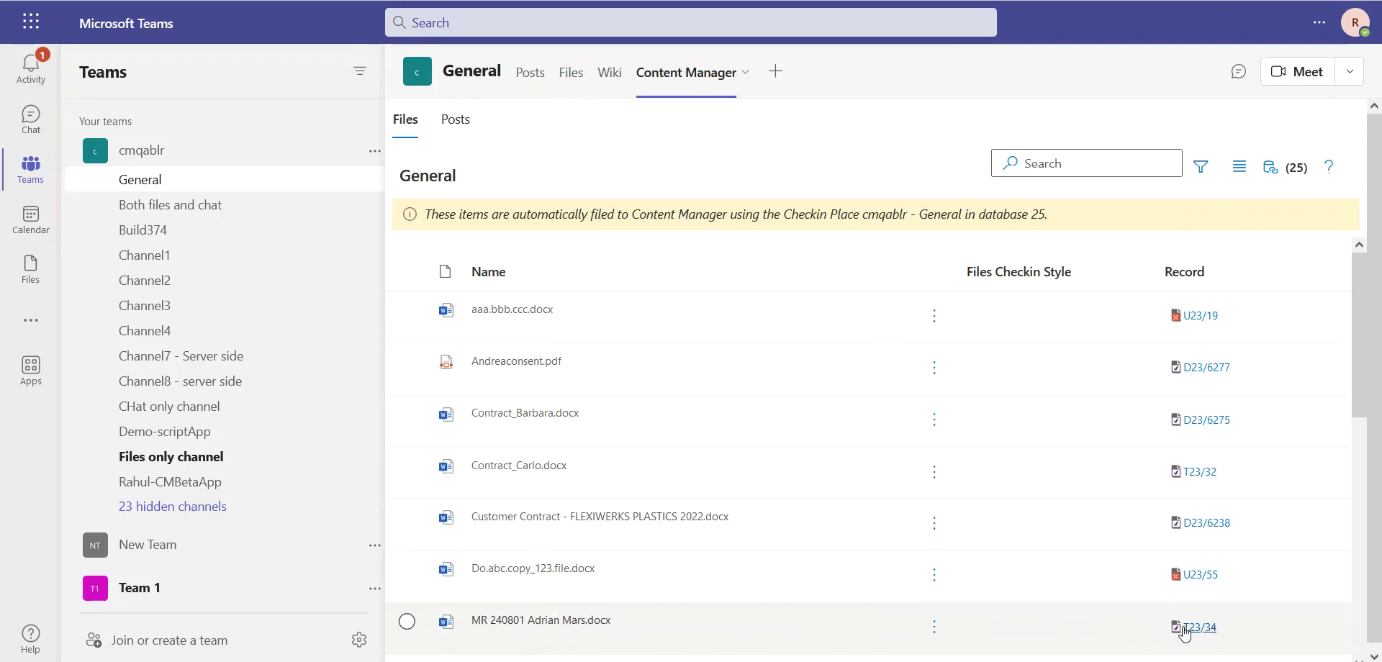
{"action": "mouse_move", "coordinate": [1180, 632]}
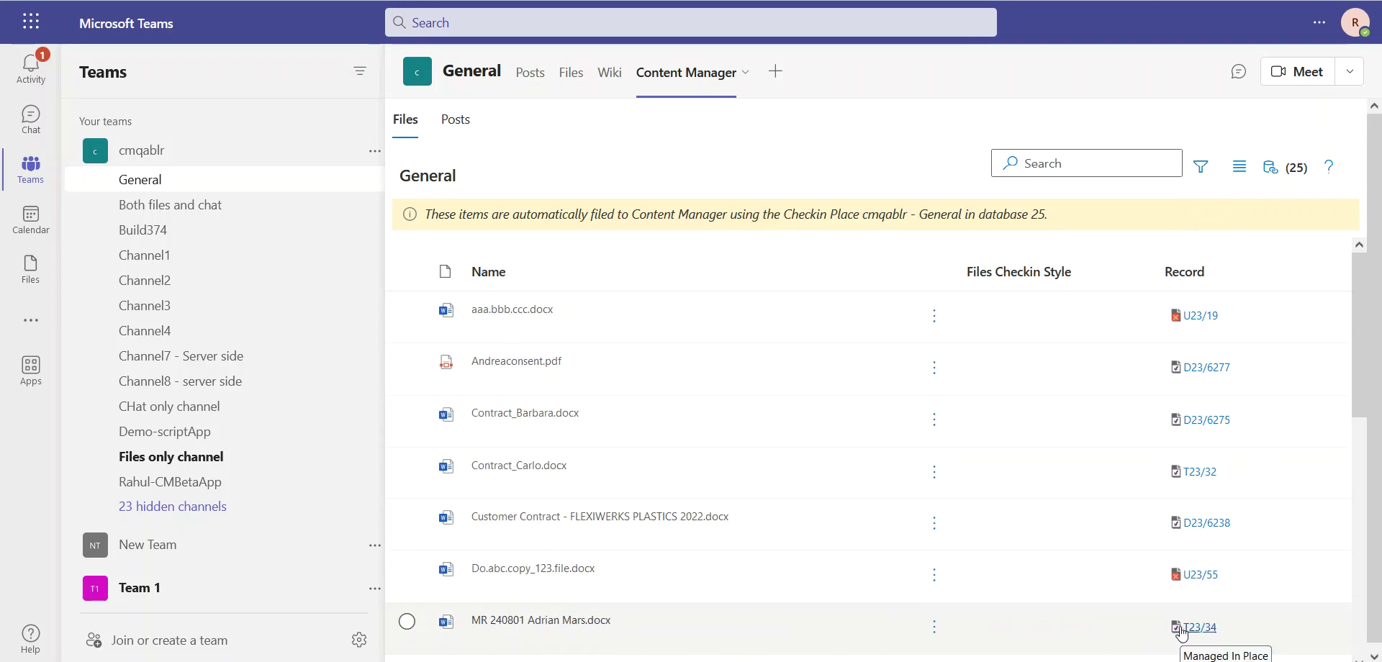
Filter to files not in Content Manager, select both remaining documents and view their combined check-in form, closing it without checking in.
{"action": "left_click", "coordinate": [1202, 169]}
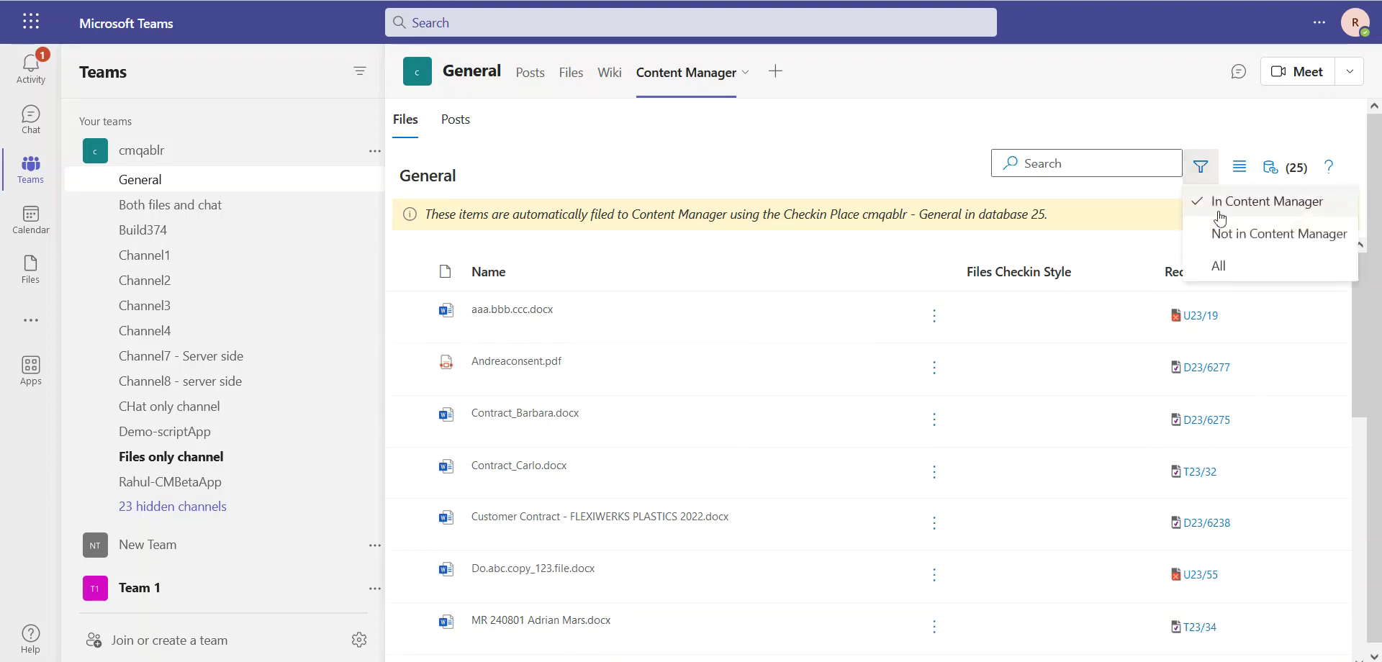
{"action": "left_click", "coordinate": [1223, 231]}
{"action": "left_click", "coordinate": [407, 310]}
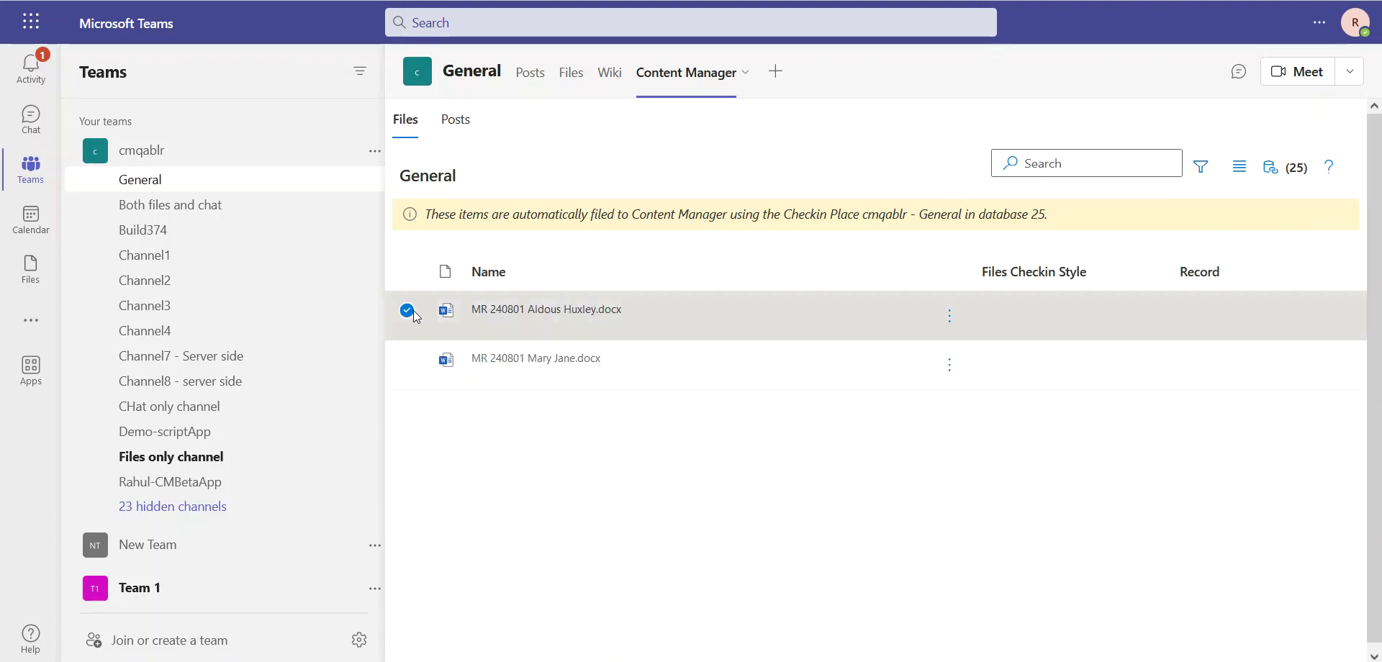
{"action": "left_click", "coordinate": [407, 359]}
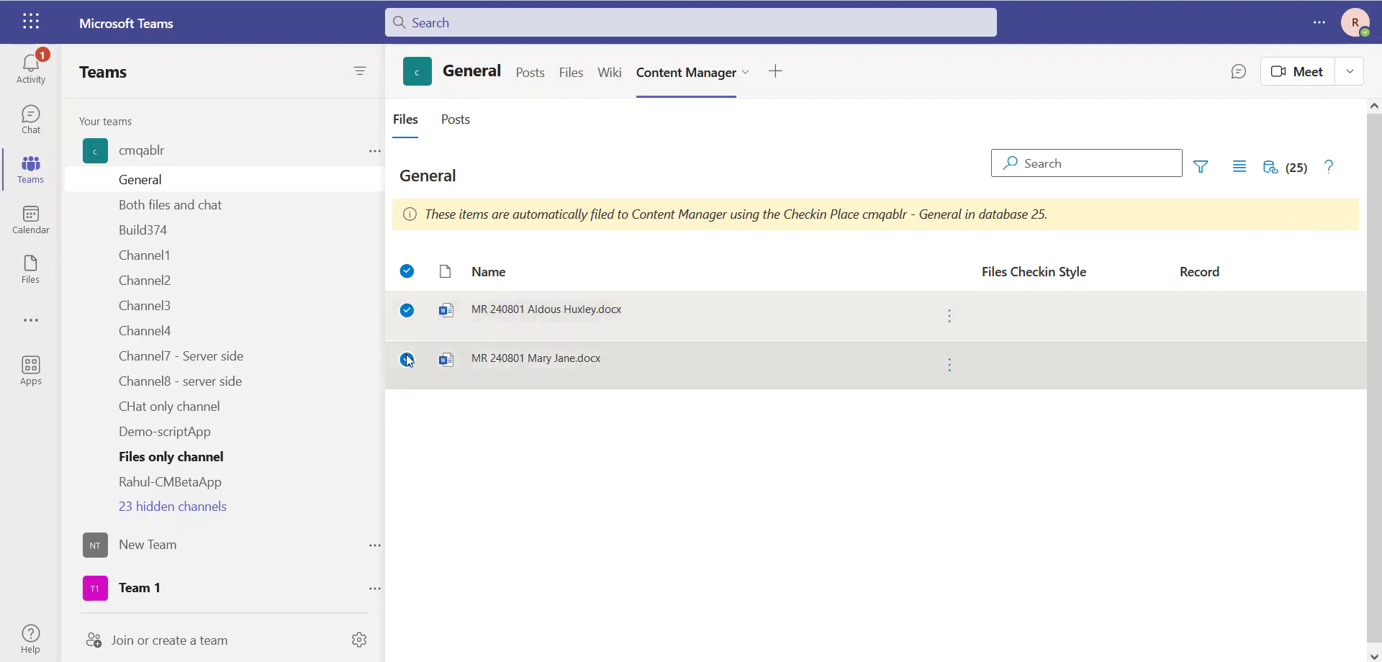
{"action": "left_click", "coordinate": [949, 317]}
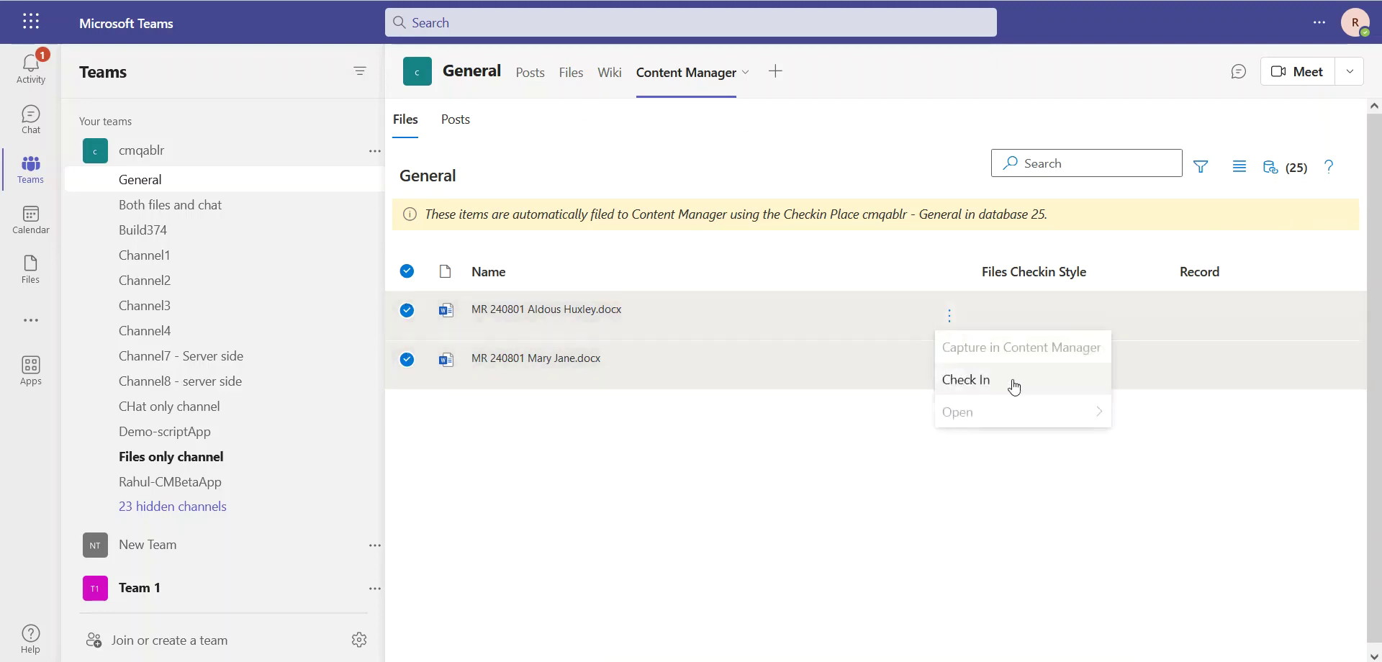
{"action": "left_click", "coordinate": [1021, 385]}
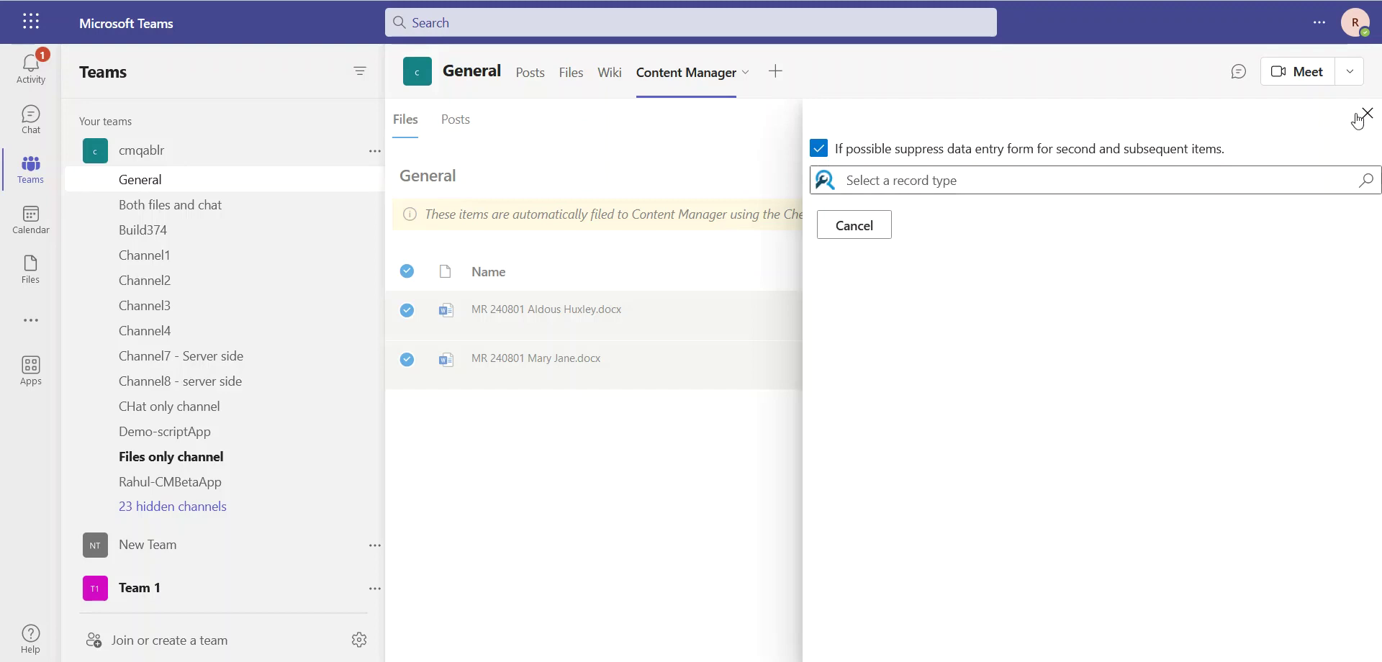
{"action": "left_click", "coordinate": [1366, 113]}
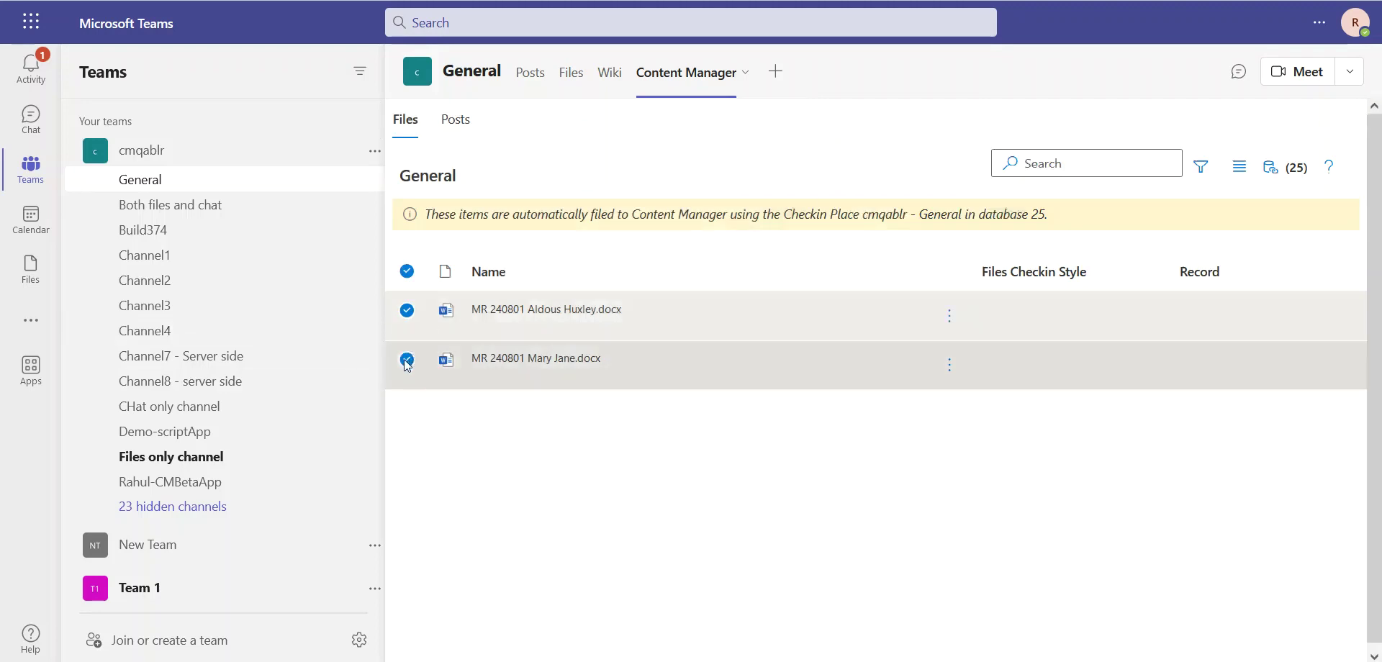
Check in only the first listed document with record type TeamsData and Manage In Place disabled, then close its record properties.
{"action": "left_click", "coordinate": [407, 361]}
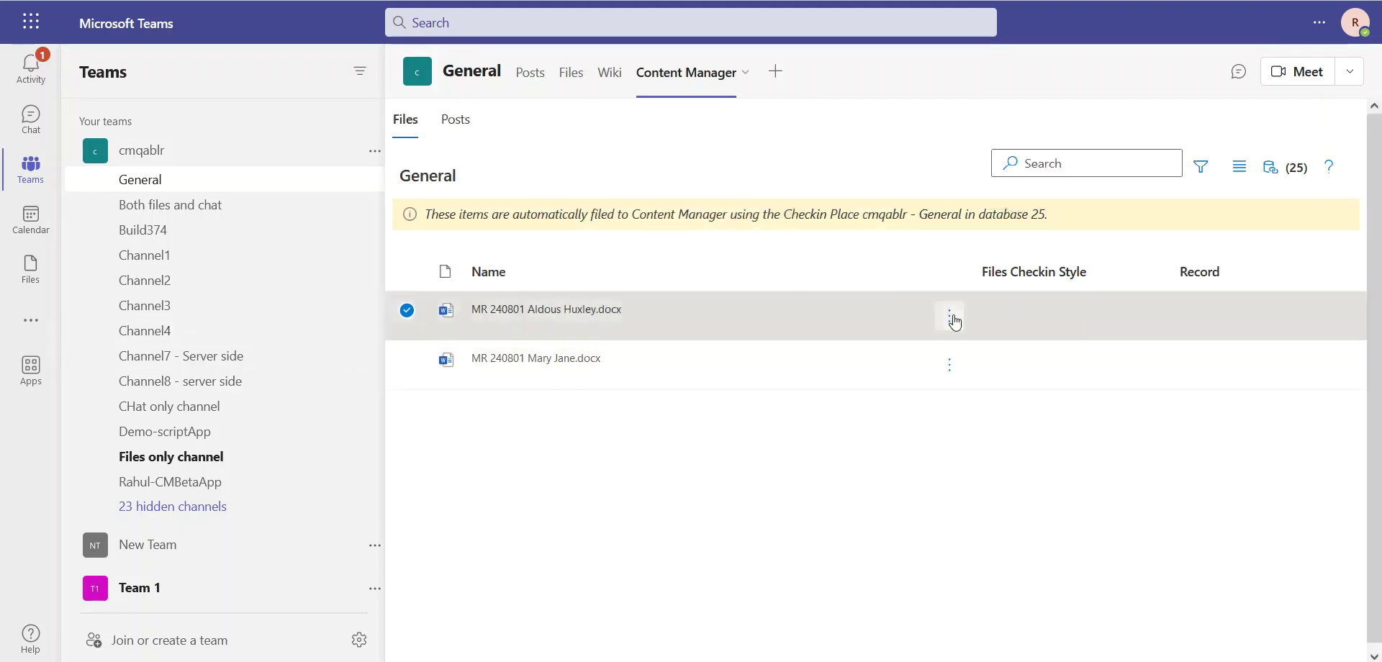
{"action": "left_click", "coordinate": [949, 315]}
{"action": "left_click", "coordinate": [966, 377]}
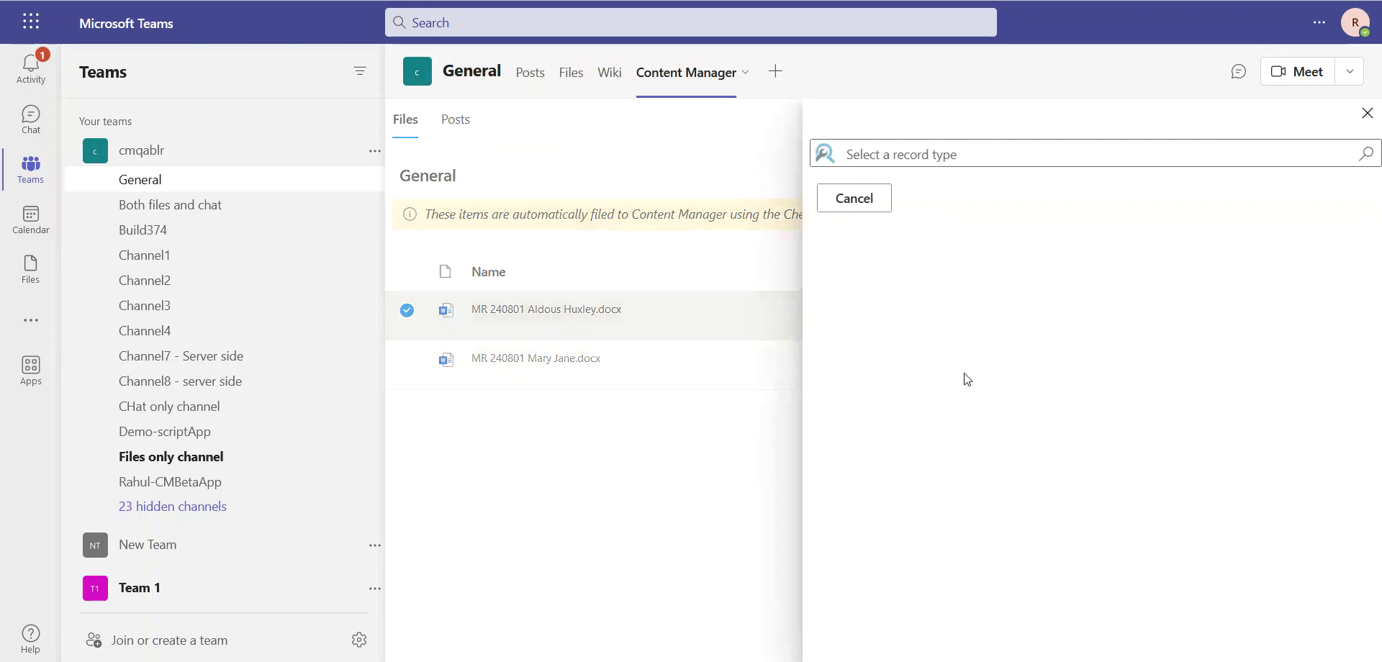
{"action": "left_click", "coordinate": [910, 157]}
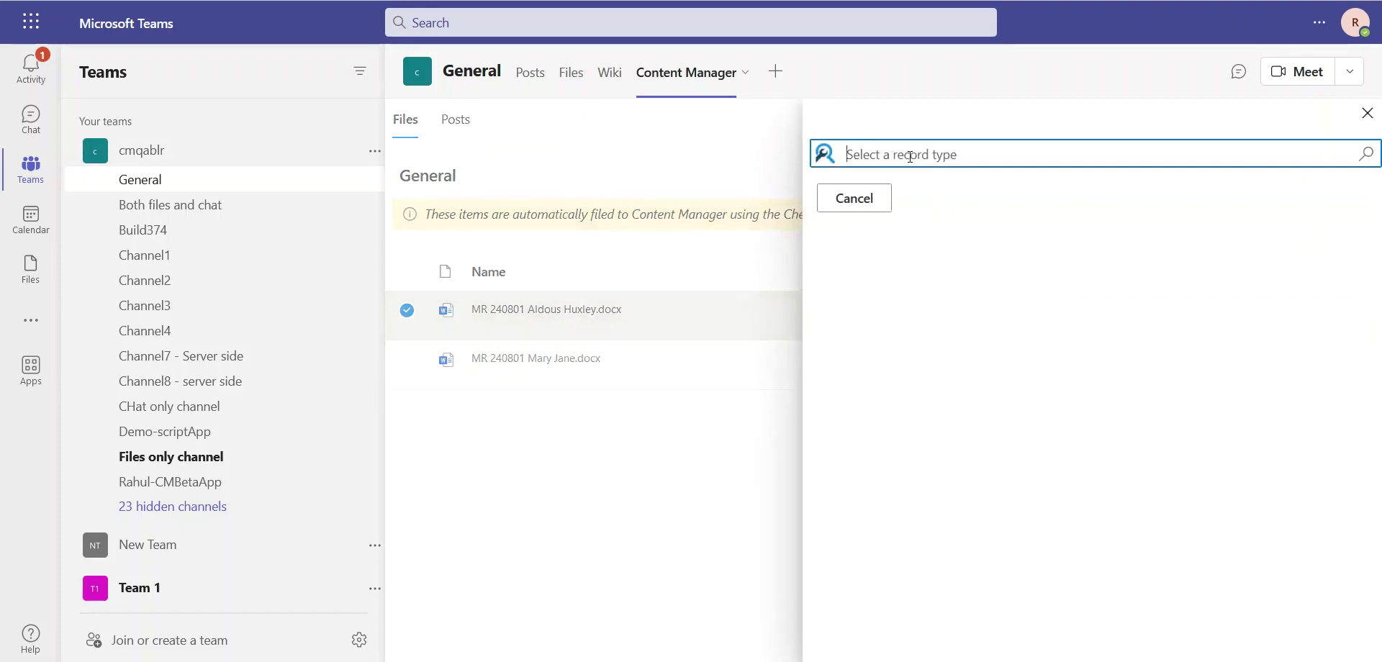
{"action": "type", "text": "tea"}
{"action": "left_click", "coordinate": [903, 184]}
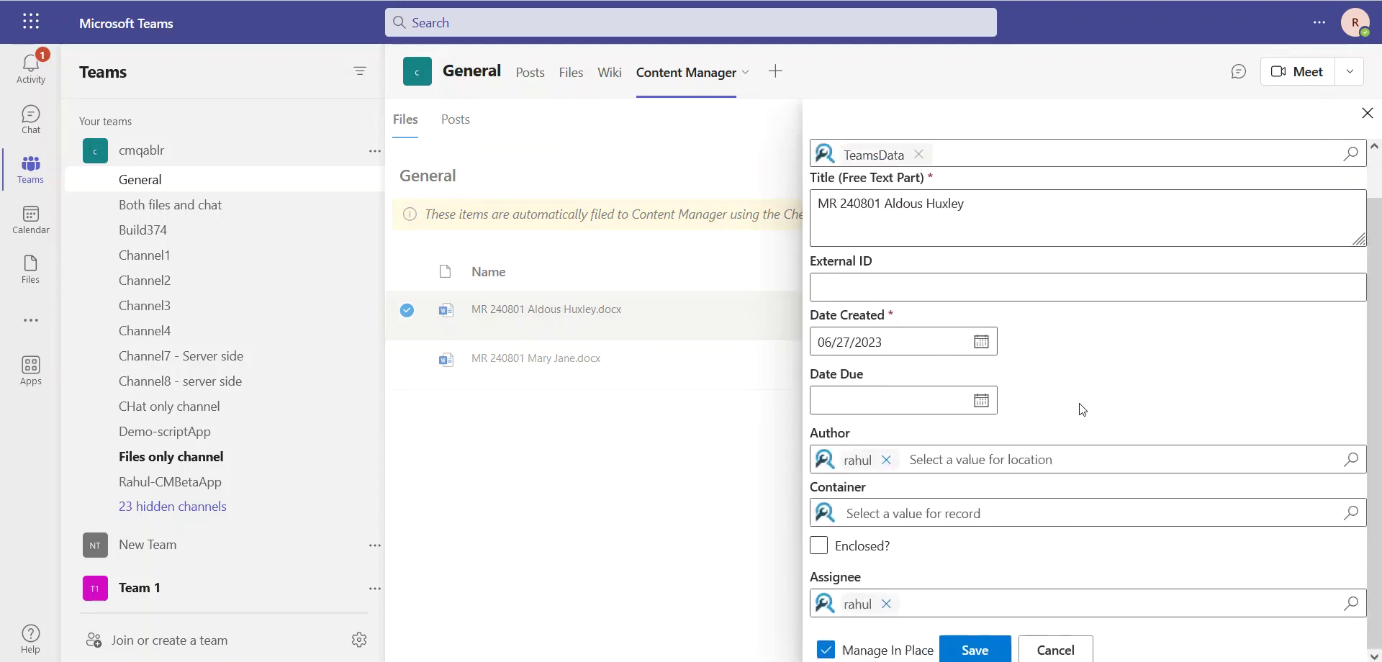
{"action": "left_click", "coordinate": [826, 650]}
{"action": "left_click", "coordinate": [968, 649]}
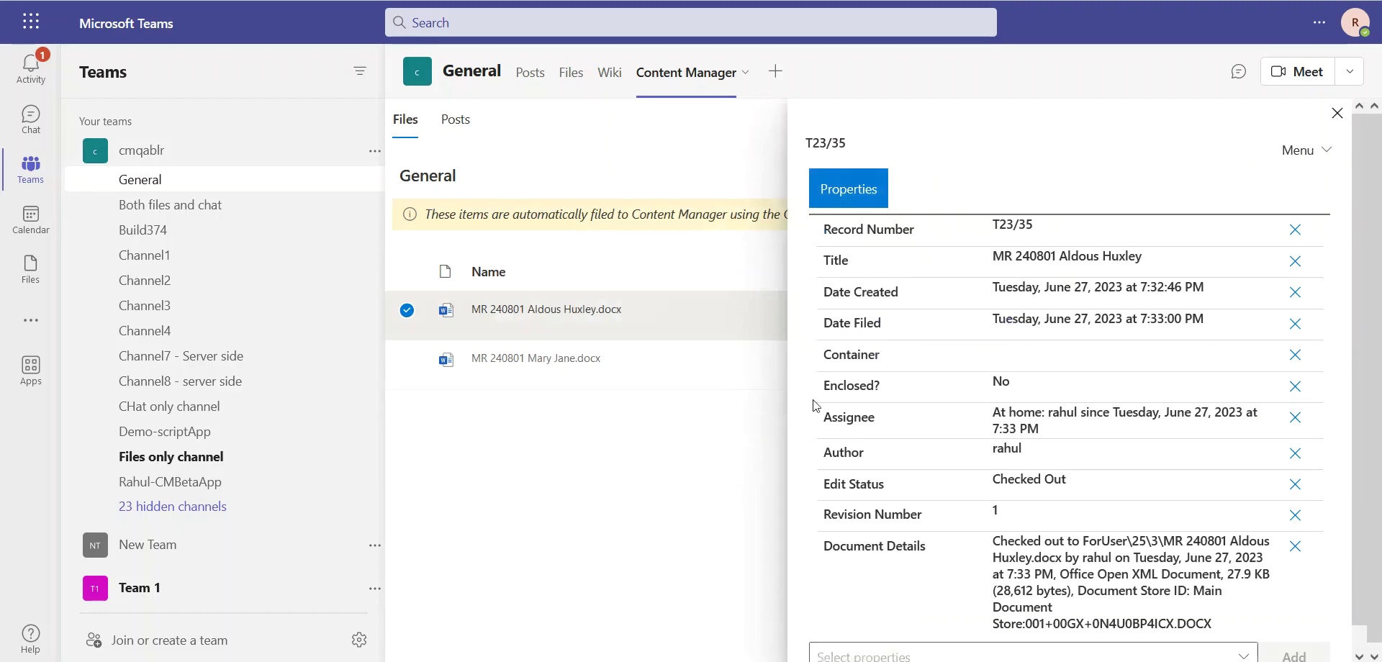
{"action": "left_click", "coordinate": [1336, 113]}
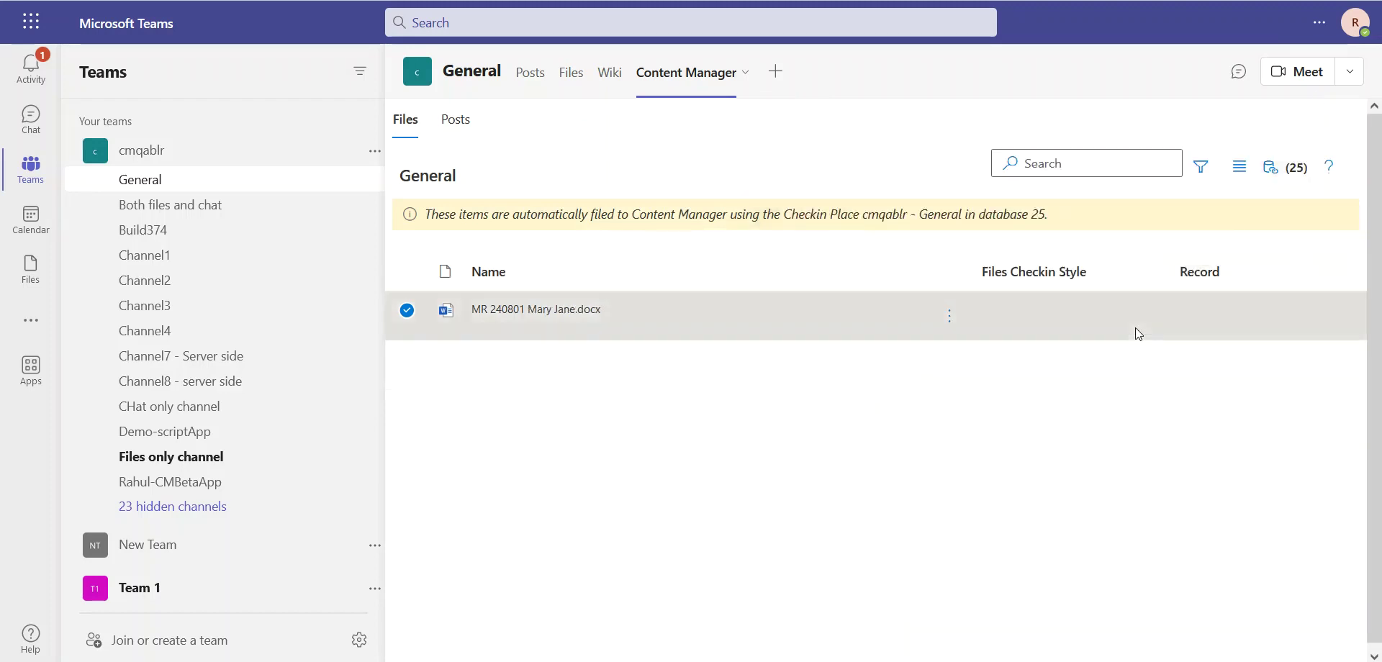
Show all files in the channel and compare the record statuses of the first two MR 240801 documents.
{"action": "left_click", "coordinate": [1211, 172]}
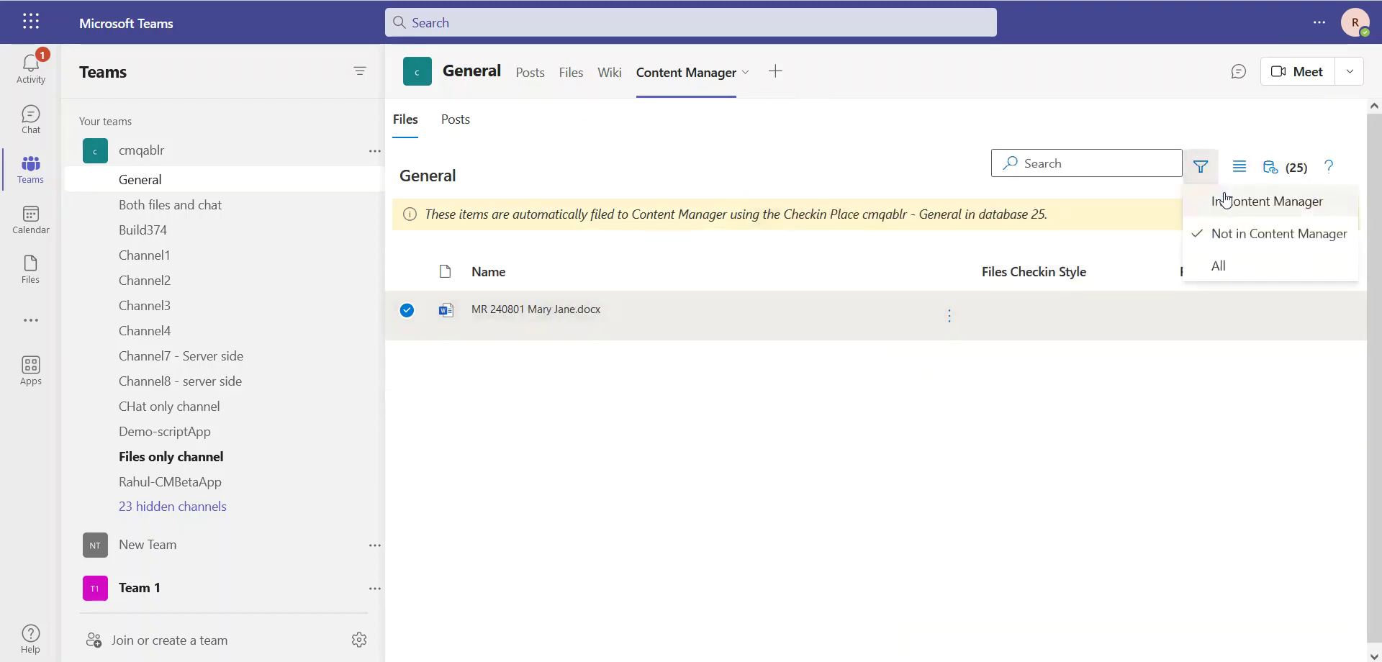
{"action": "left_click", "coordinate": [1219, 261]}
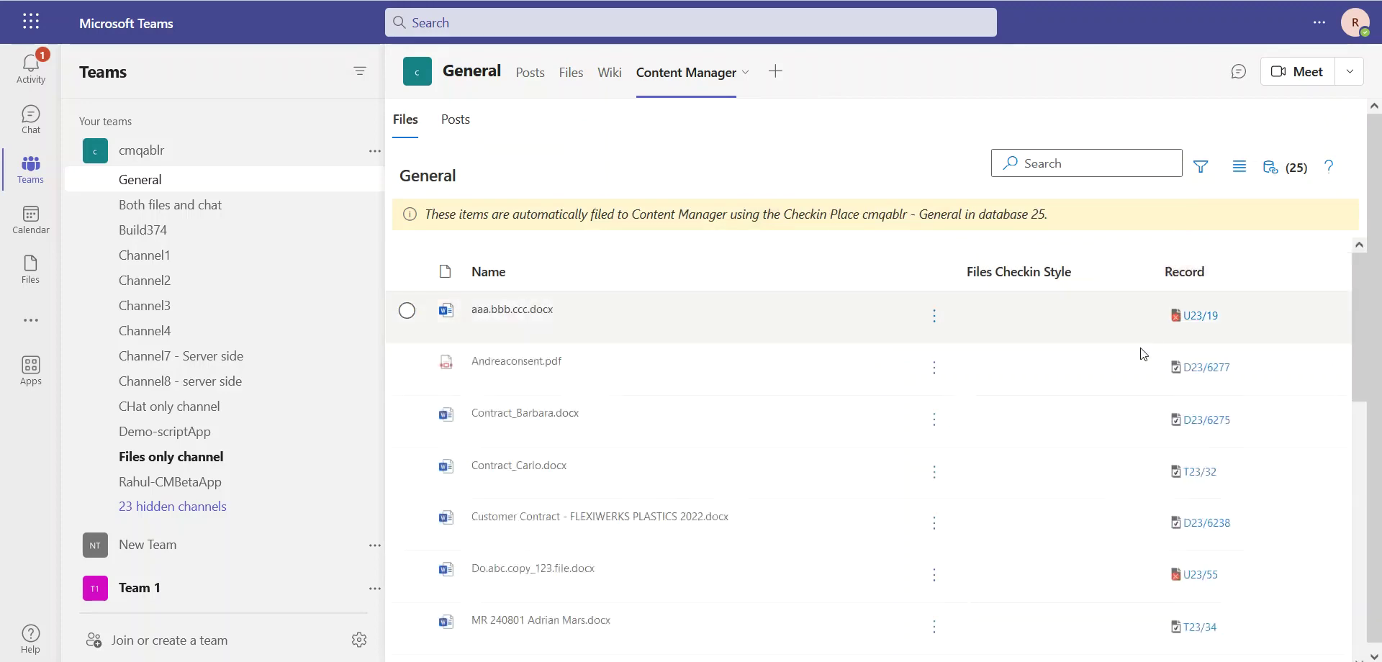
{"action": "scroll", "coordinate": [1123, 417], "scroll_direction": "down", "scroll_amount": 1}
{"action": "scroll", "coordinate": [1118, 437], "scroll_direction": "down", "scroll_amount": 3}
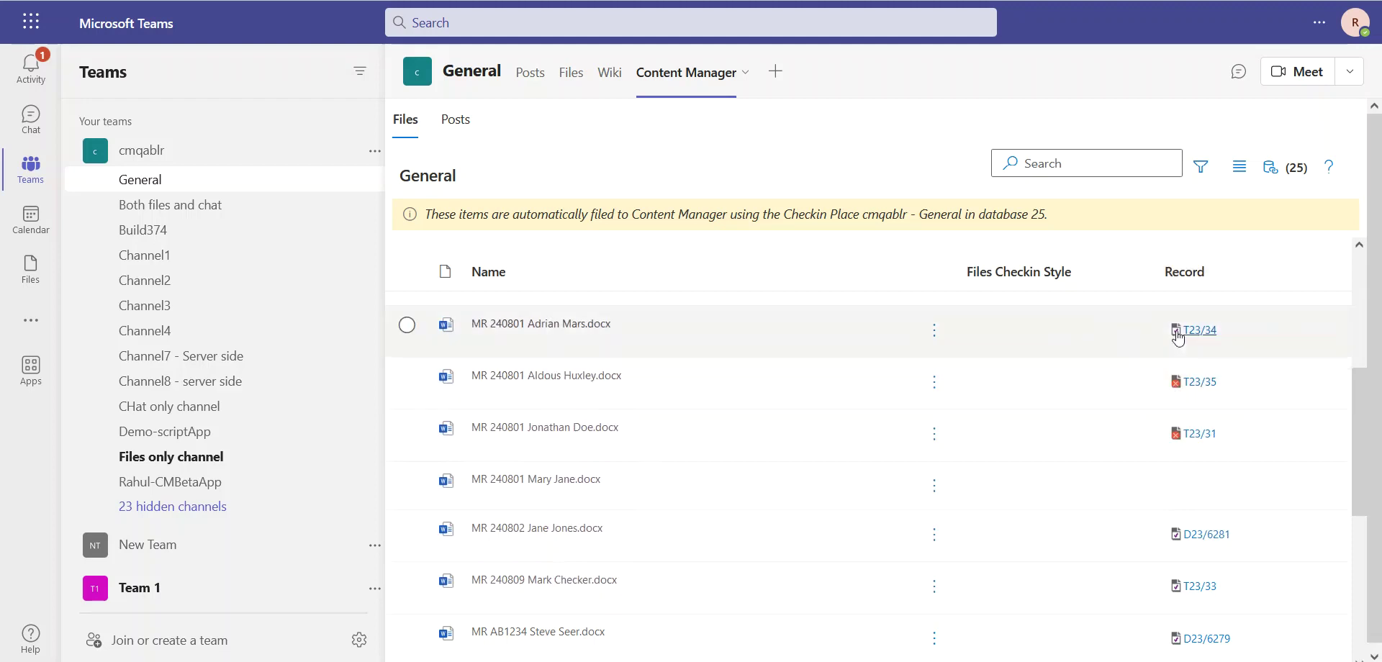
{"action": "mouse_move", "coordinate": [1178, 335]}
{"action": "mouse_move", "coordinate": [1178, 387]}
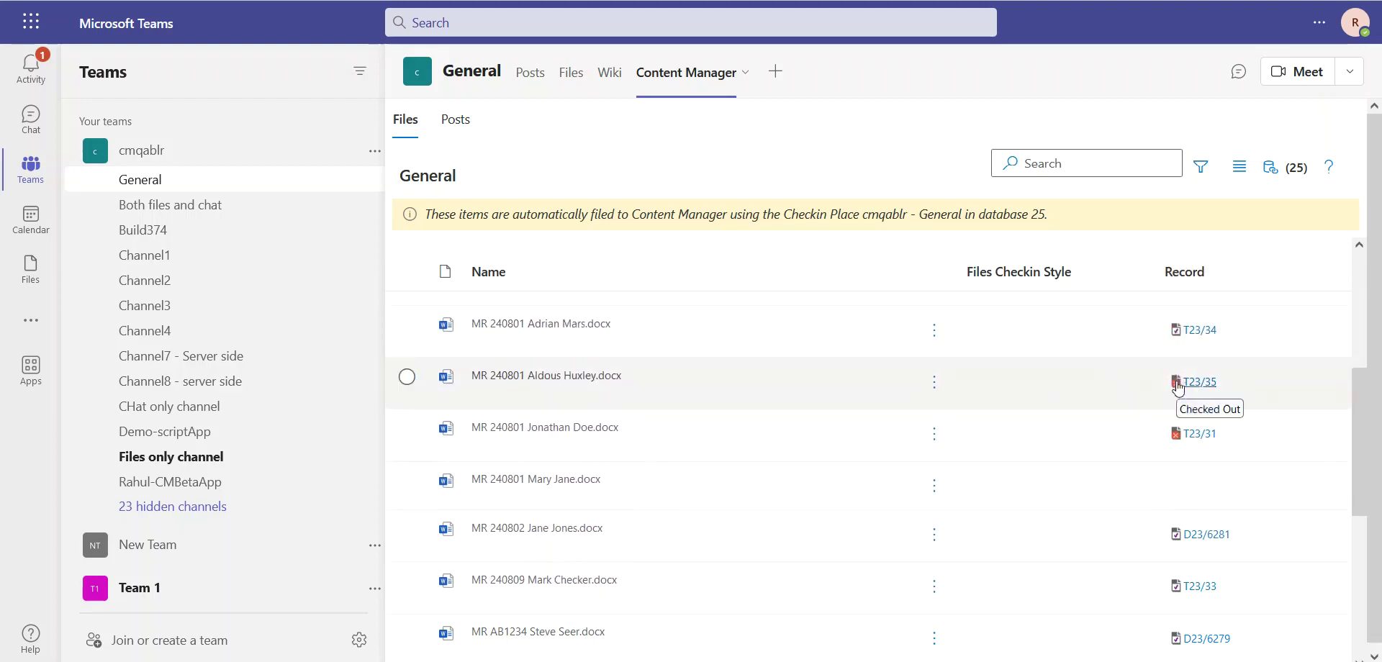
Open the second MR 240801 document in Word and replace the patient's name in the RE field with the name from the file title.
{"action": "left_click", "coordinate": [934, 382]}
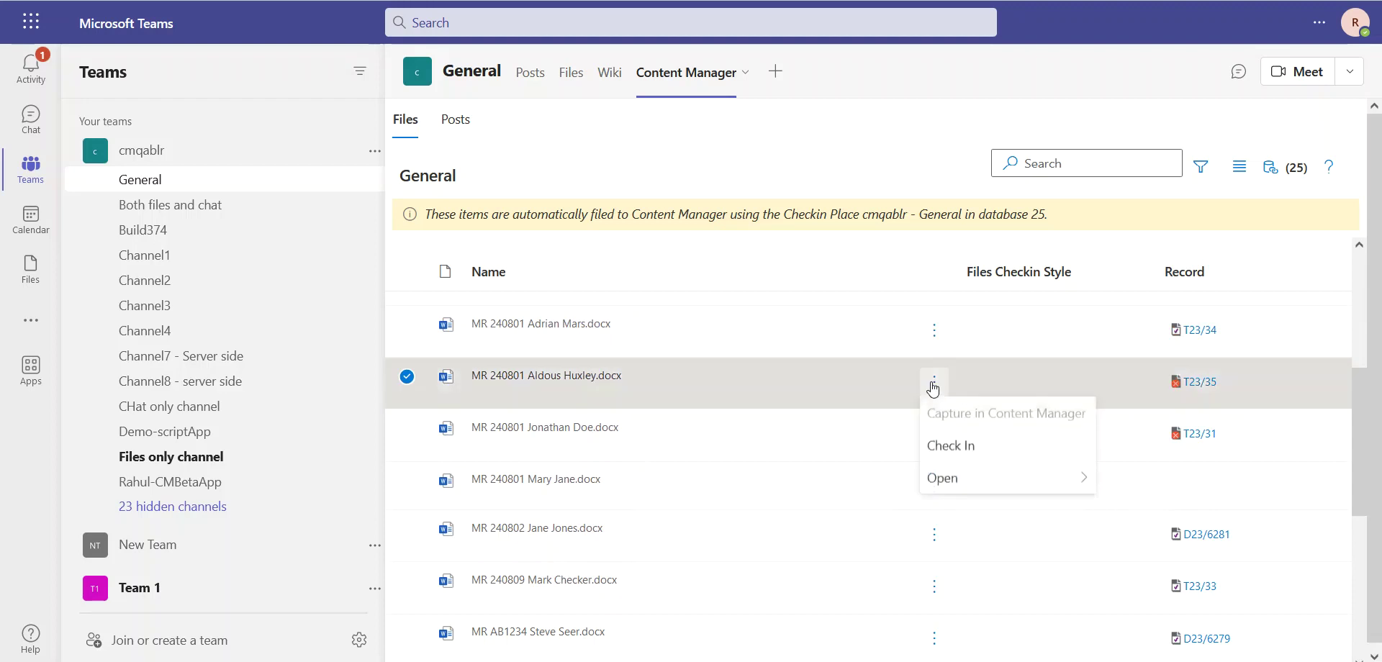
{"action": "mouse_move", "coordinate": [963, 479]}
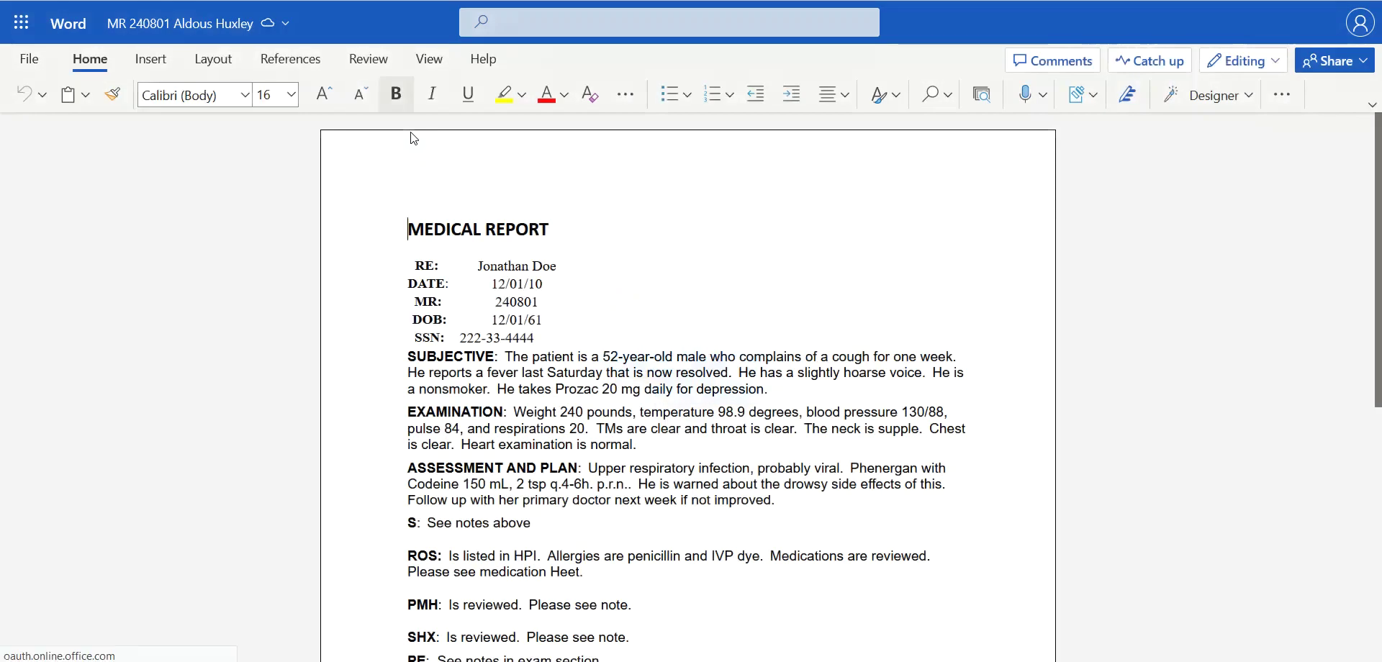
{"action": "left_click", "coordinate": [559, 265]}
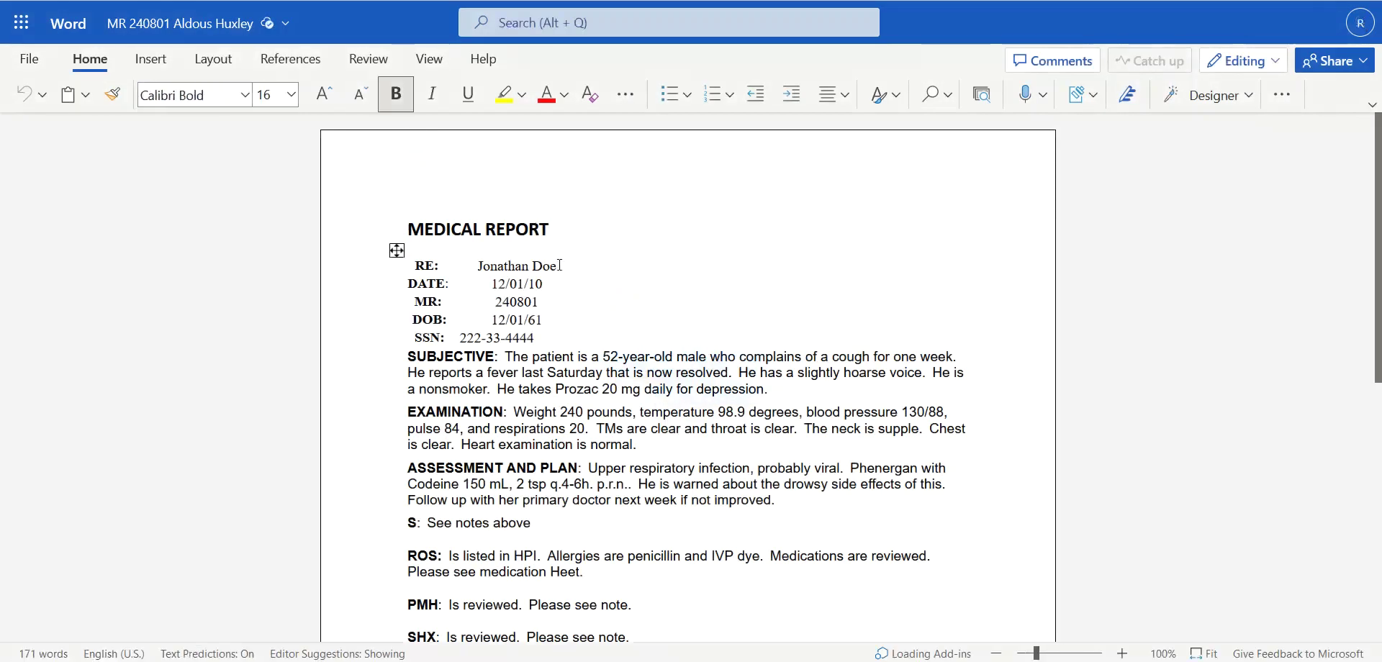
{"action": "key", "text": "BackSpace"}
{"action": "key", "text": "BackSpace"}
{"action": "key", "text": "BackSpace"}
{"action": "key", "text": "BackSpace"}
{"action": "key", "text": "BackSpace"}
{"action": "key", "text": "BackSpace"}
{"action": "key", "text": "BackSpace"}
{"action": "key", "text": "BackSpace"}
{"action": "key", "text": "BackSpace"}
{"action": "key", "text": "BackSpace"}
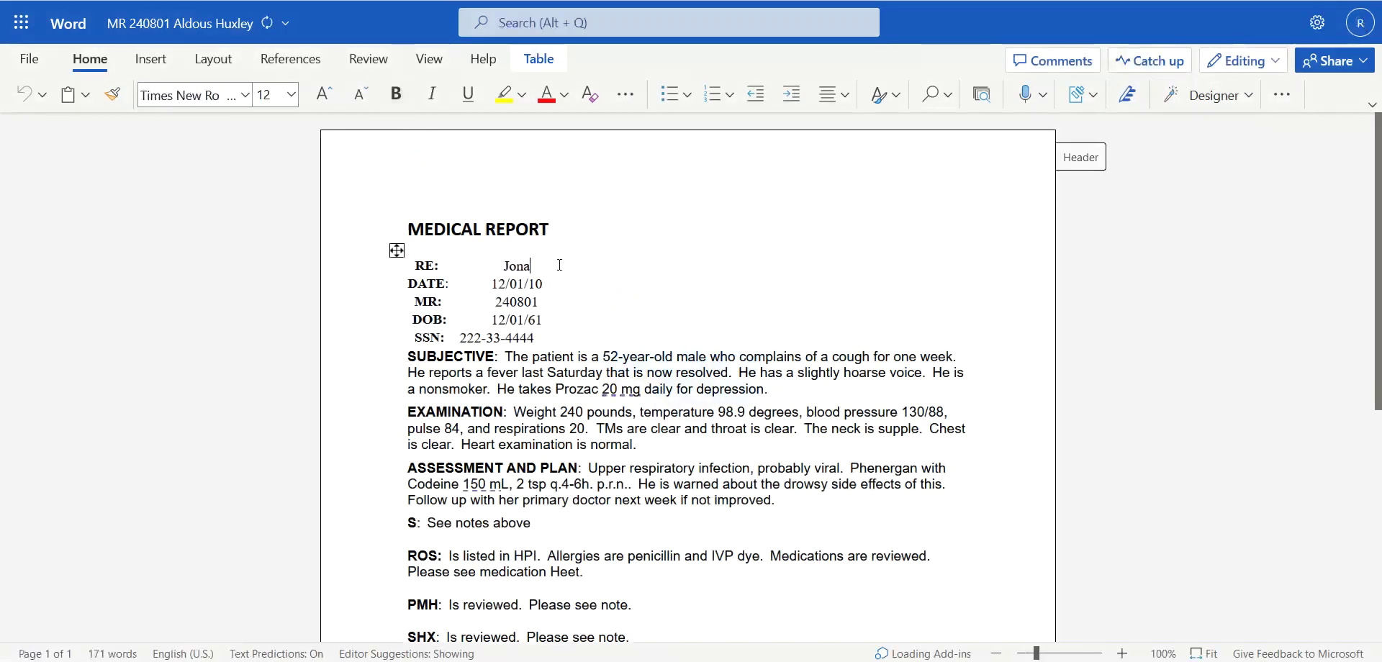
{"action": "key", "text": "BackSpace"}
{"action": "type", "text": "Aldo"}
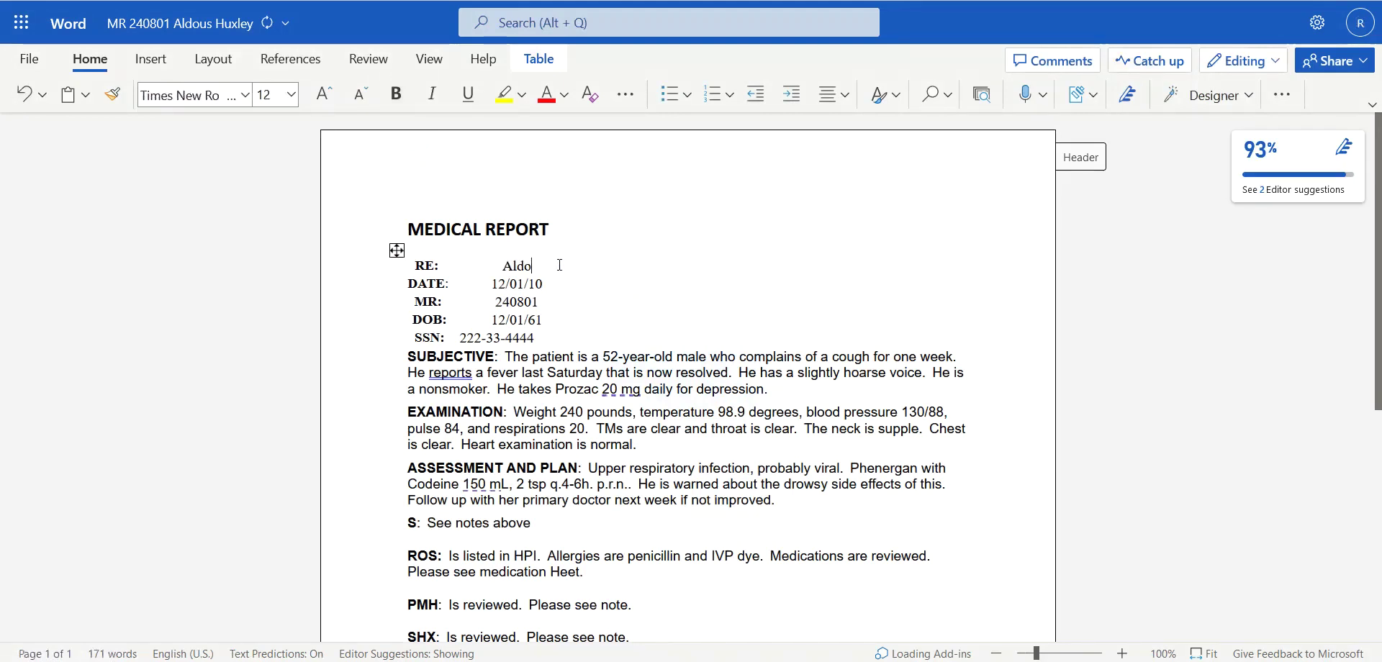
{"action": "type", "text": "us Huxley"}
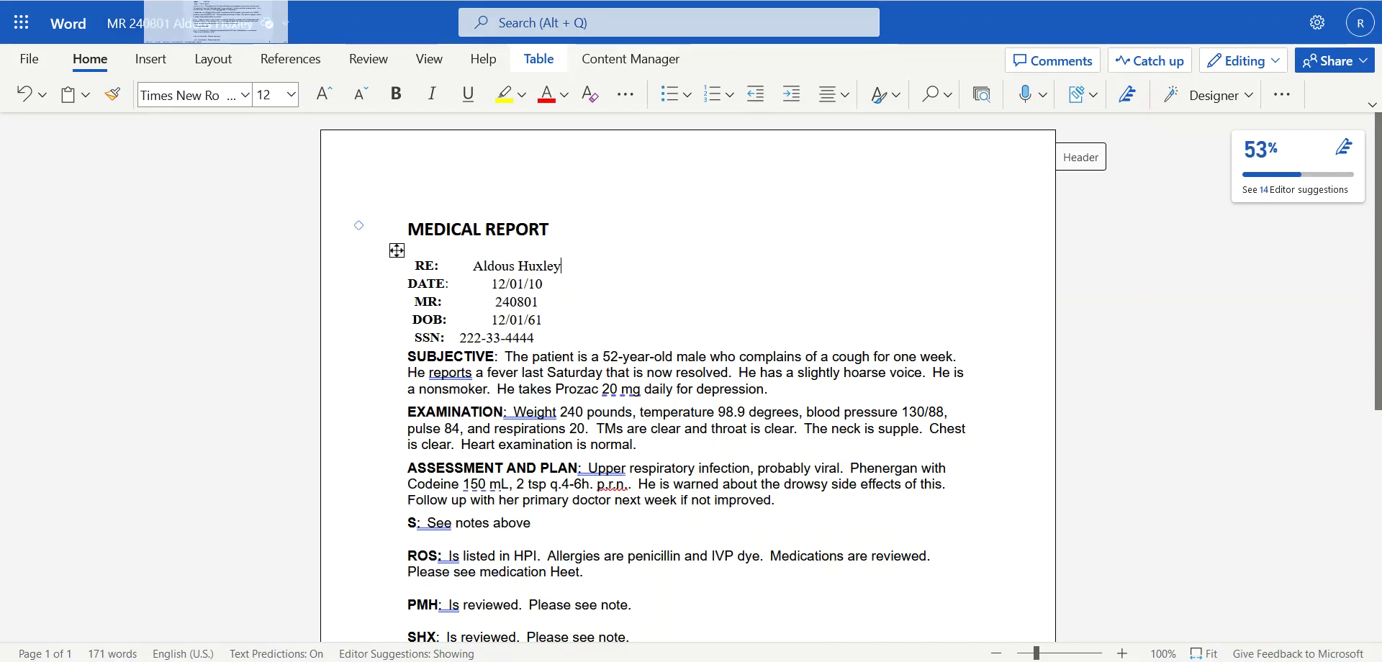
Return to Teams and check in the edited second MR 240801 document as a new revision.
{"action": "key", "text": "alt+Tab"}
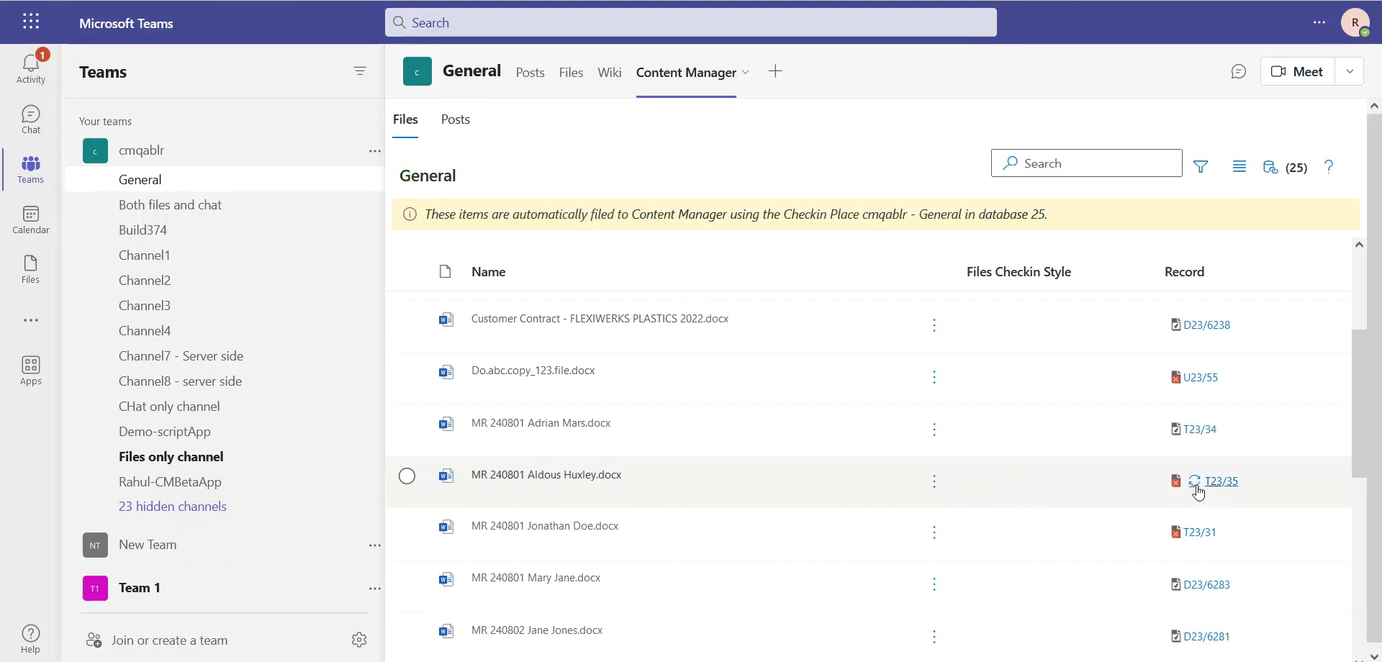
{"action": "mouse_move", "coordinate": [1194, 487]}
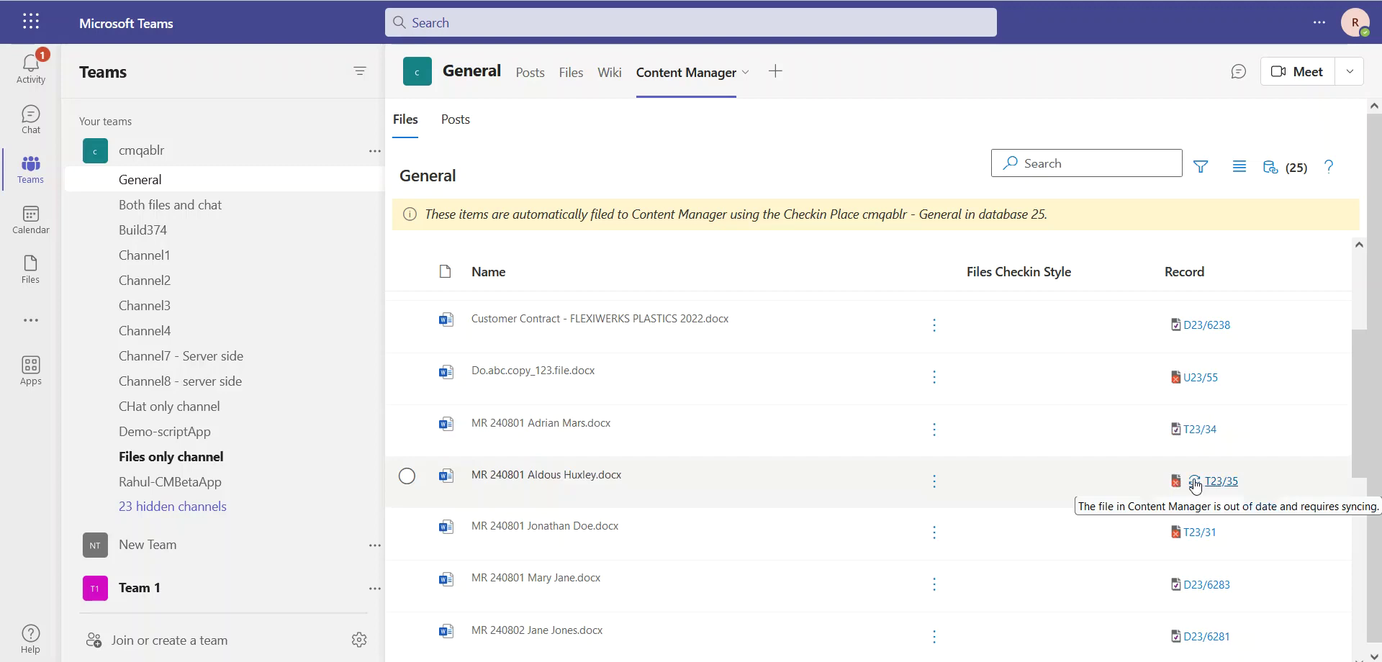
{"action": "left_click", "coordinate": [1194, 486]}
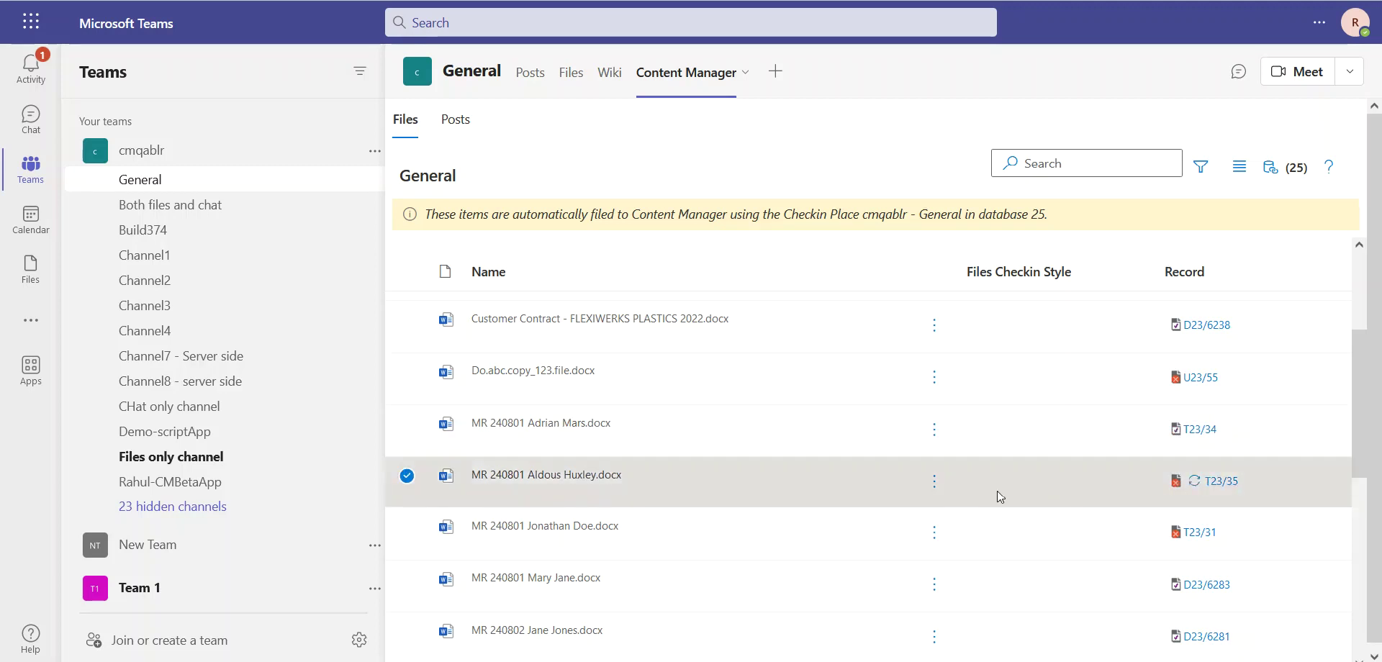
{"action": "left_click", "coordinate": [934, 481]}
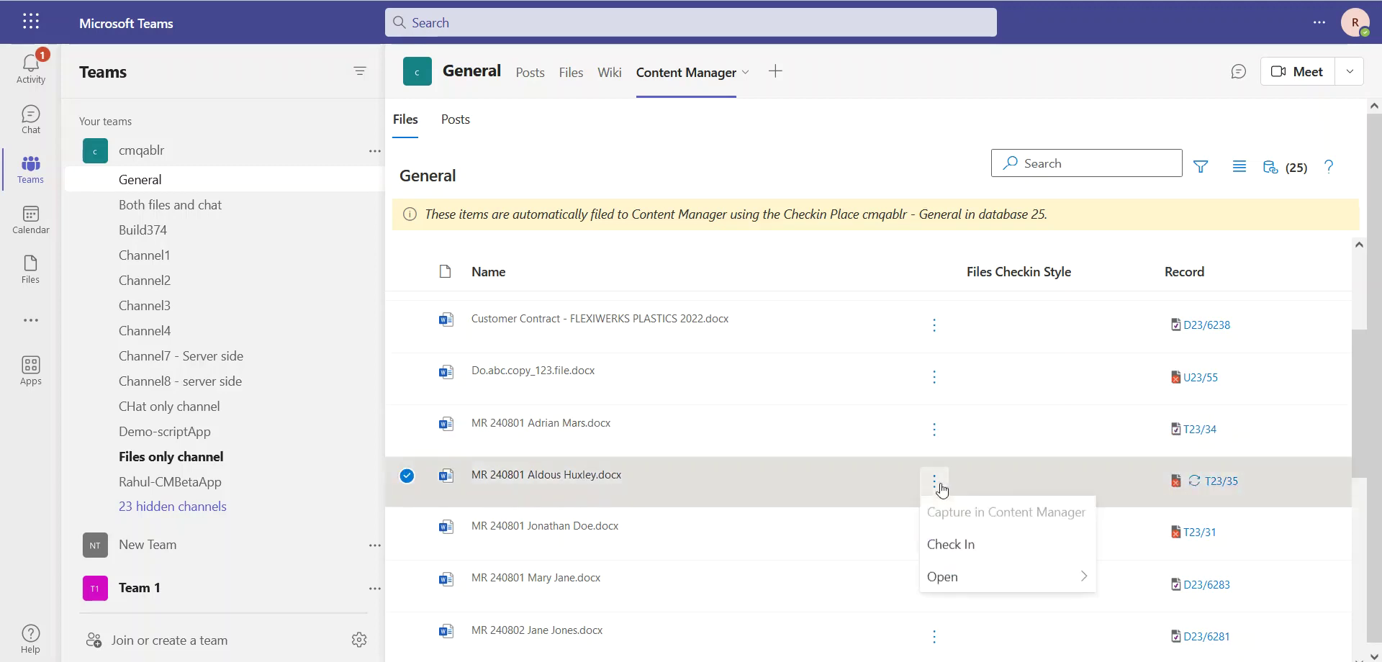
{"action": "left_click", "coordinate": [952, 546]}
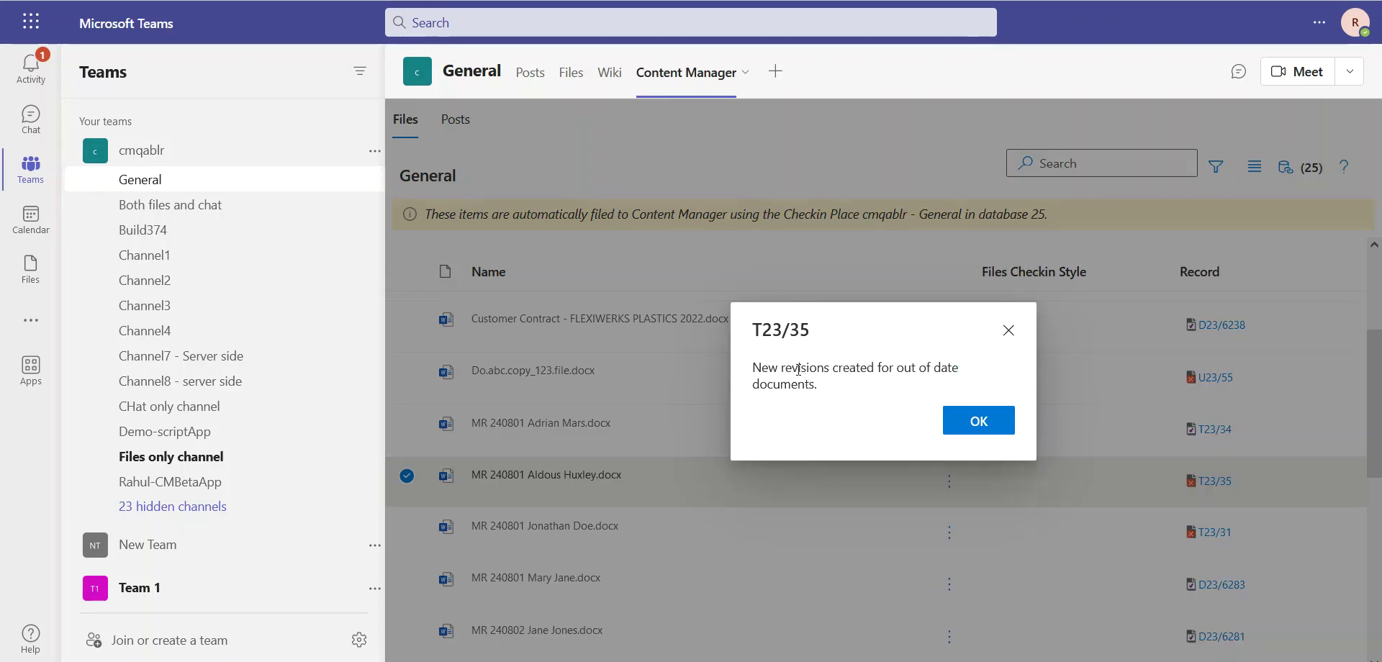
{"action": "left_click", "coordinate": [975, 420]}
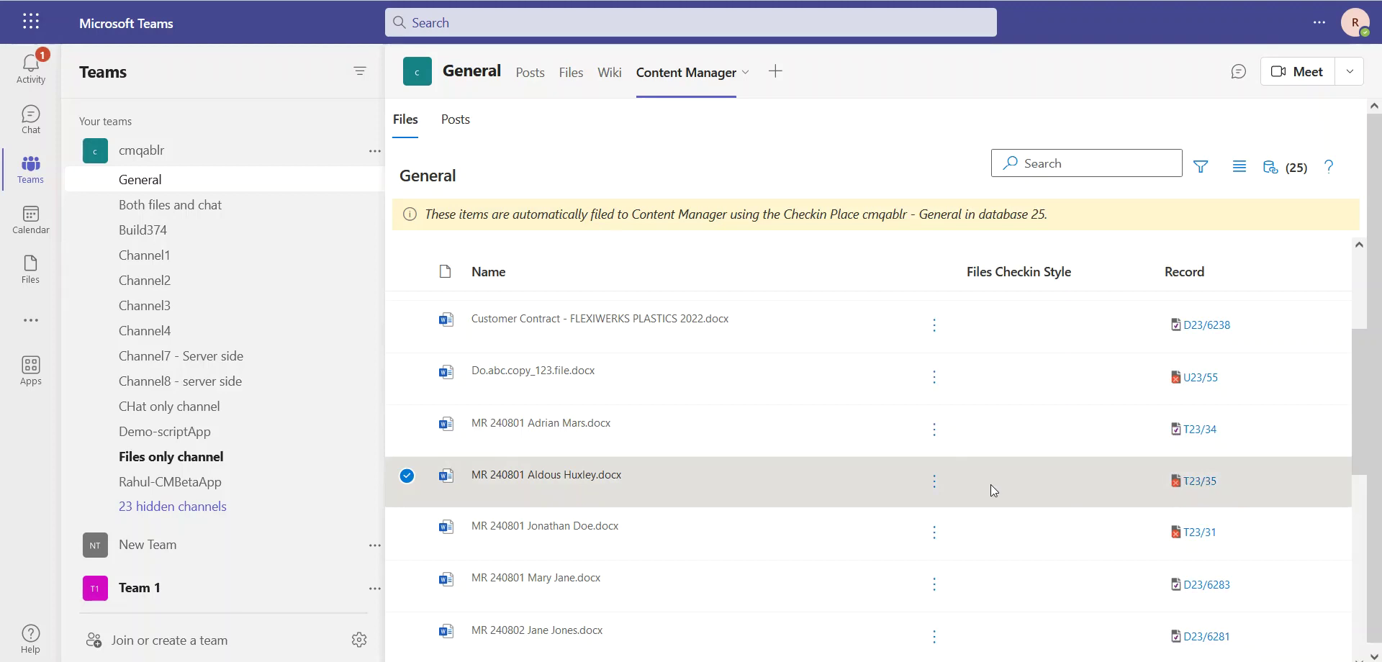
Switch the Content Manager database for the channel's files to DS01.
{"action": "left_click", "coordinate": [1296, 180]}
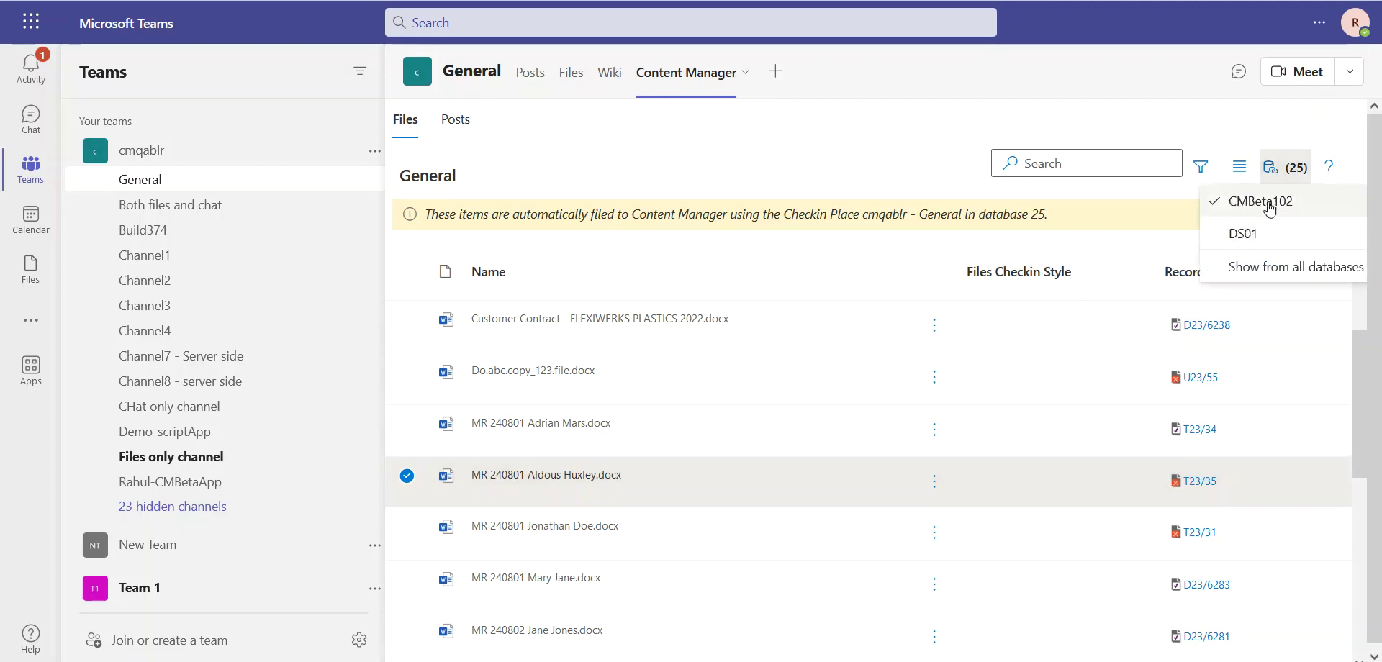
{"action": "left_click", "coordinate": [1240, 236]}
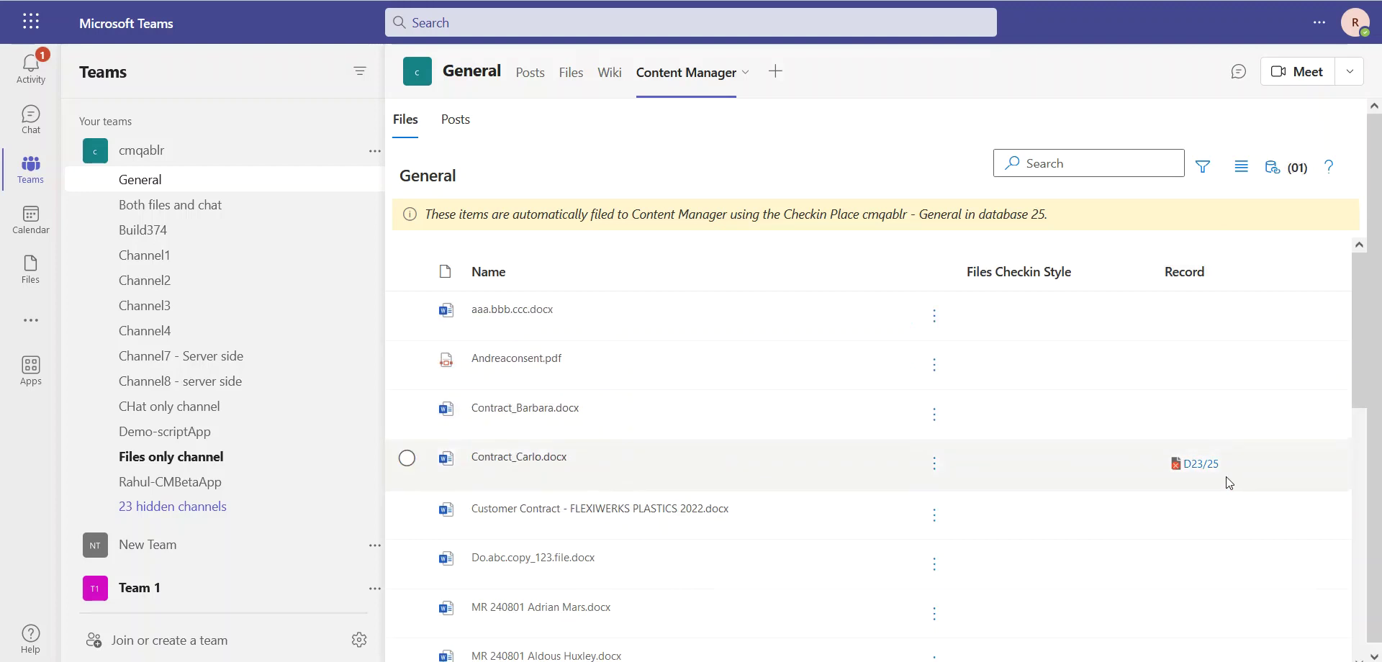
{"action": "scroll", "coordinate": [1225, 477], "scroll_direction": "down", "scroll_amount": 3}
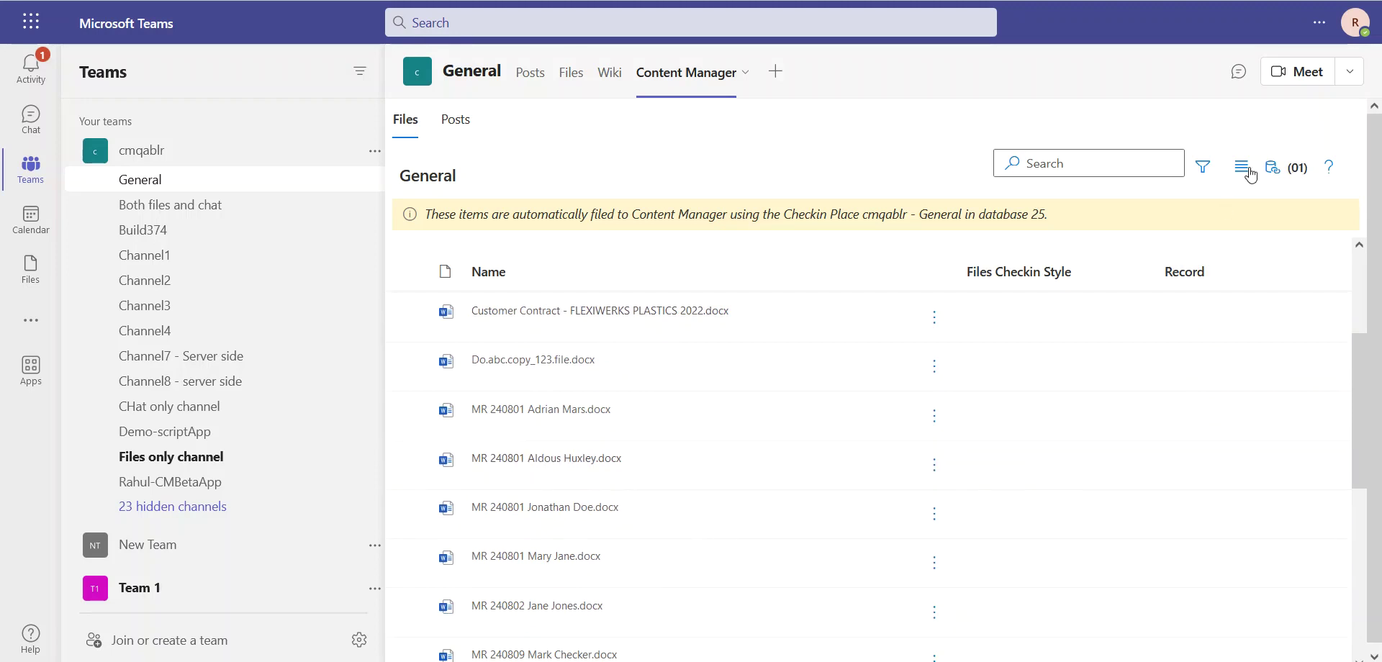
Check in the second MR 240801 document to DS01 as well, using record type Document, and close its record properties.
{"action": "left_click", "coordinate": [935, 468]}
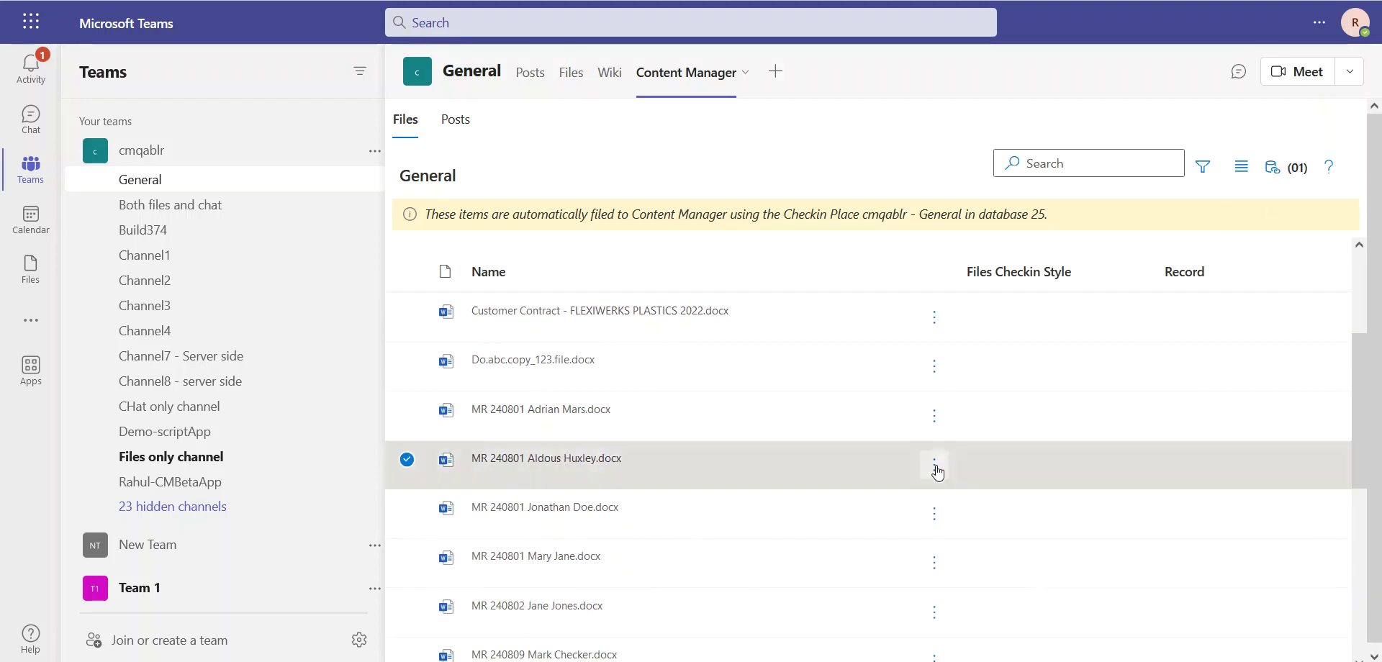
{"action": "left_click", "coordinate": [950, 529]}
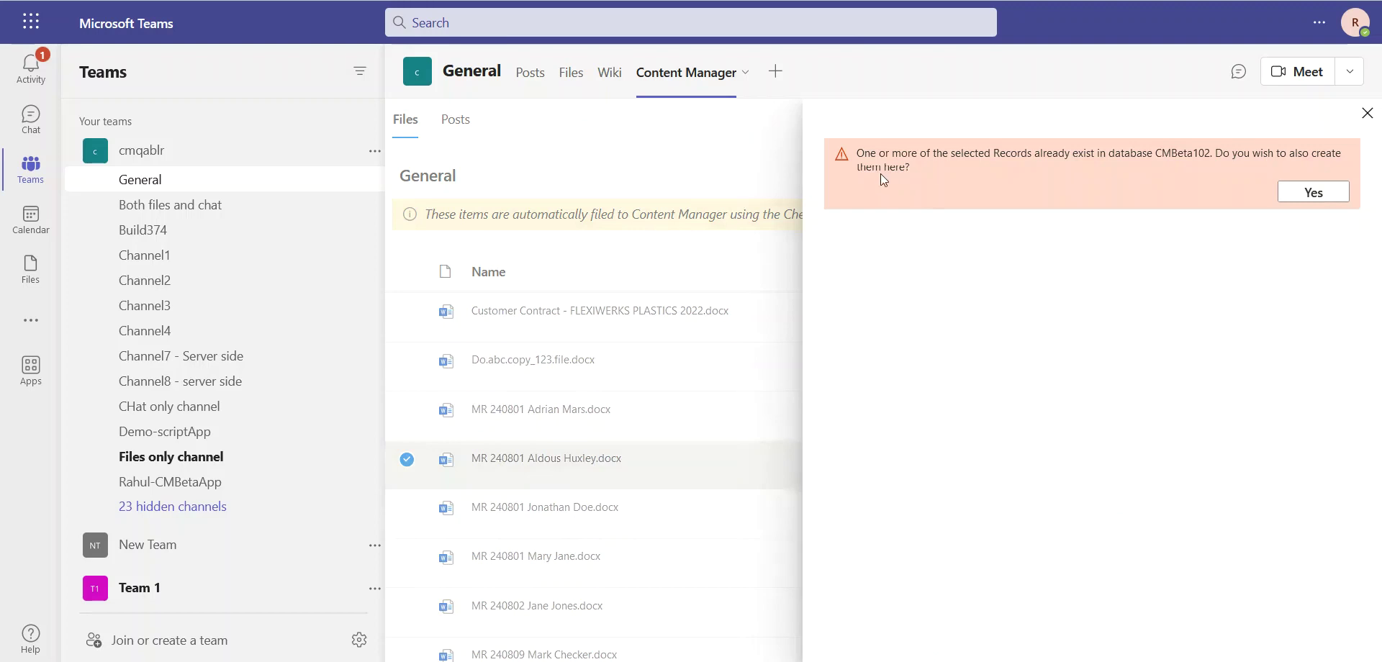
{"action": "left_click", "coordinate": [1295, 193]}
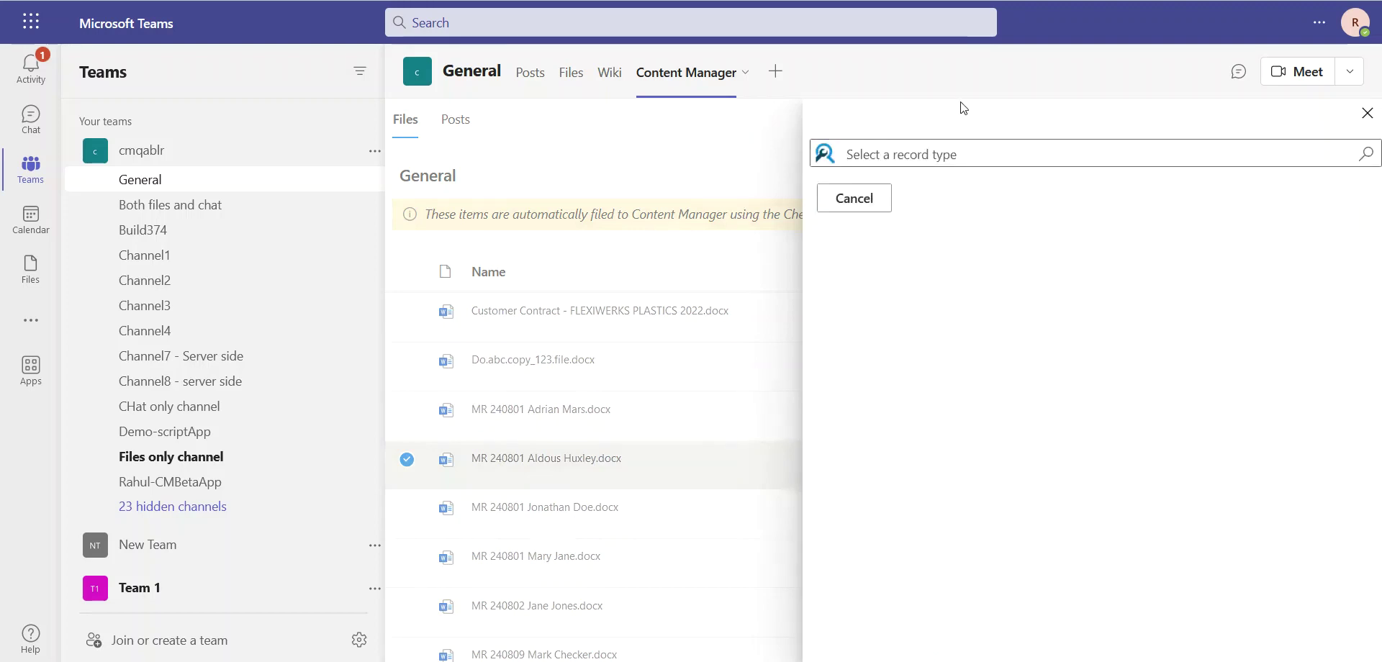
{"action": "left_click", "coordinate": [874, 152]}
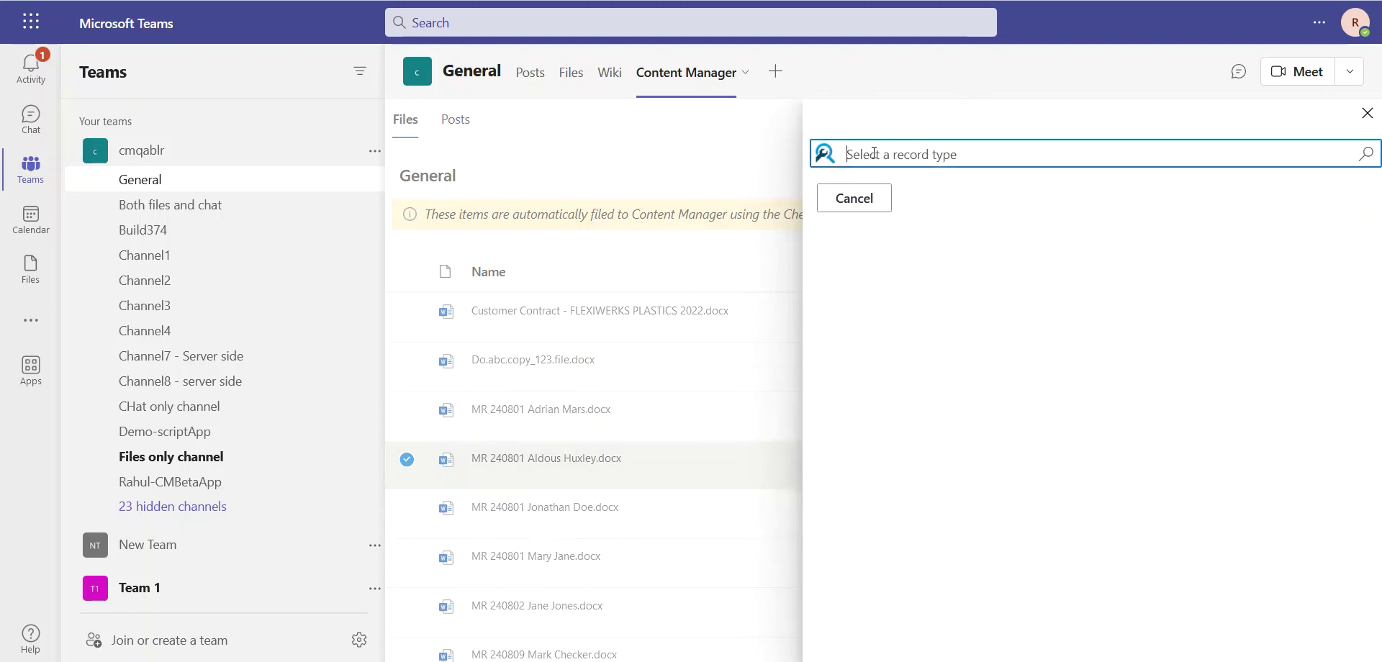
{"action": "type", "text": "docume"}
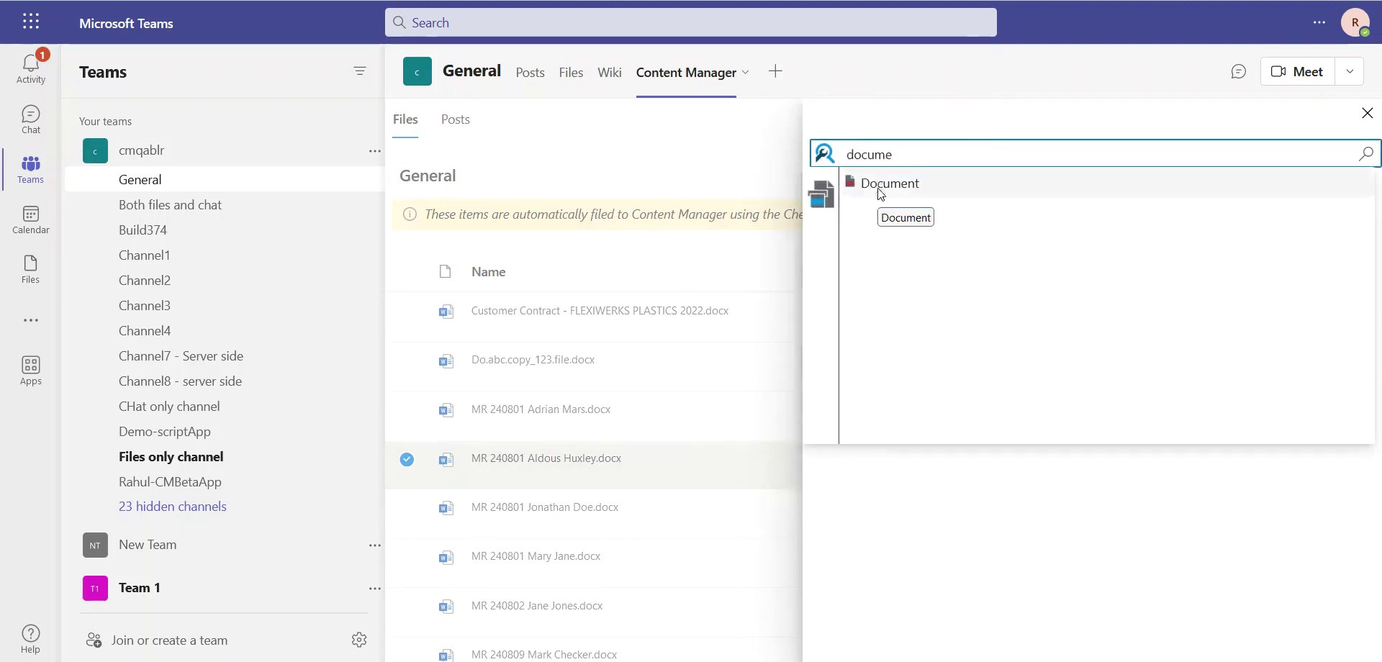
{"action": "left_click", "coordinate": [877, 189]}
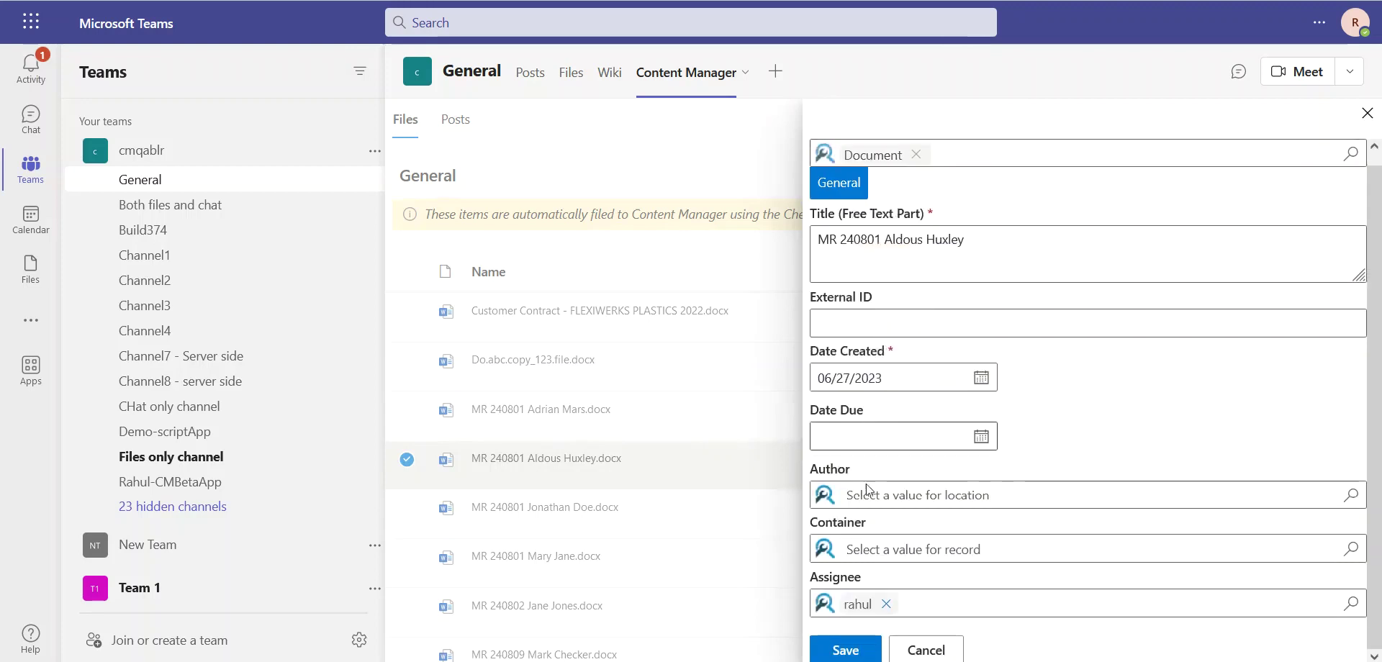
{"action": "left_click", "coordinate": [848, 648]}
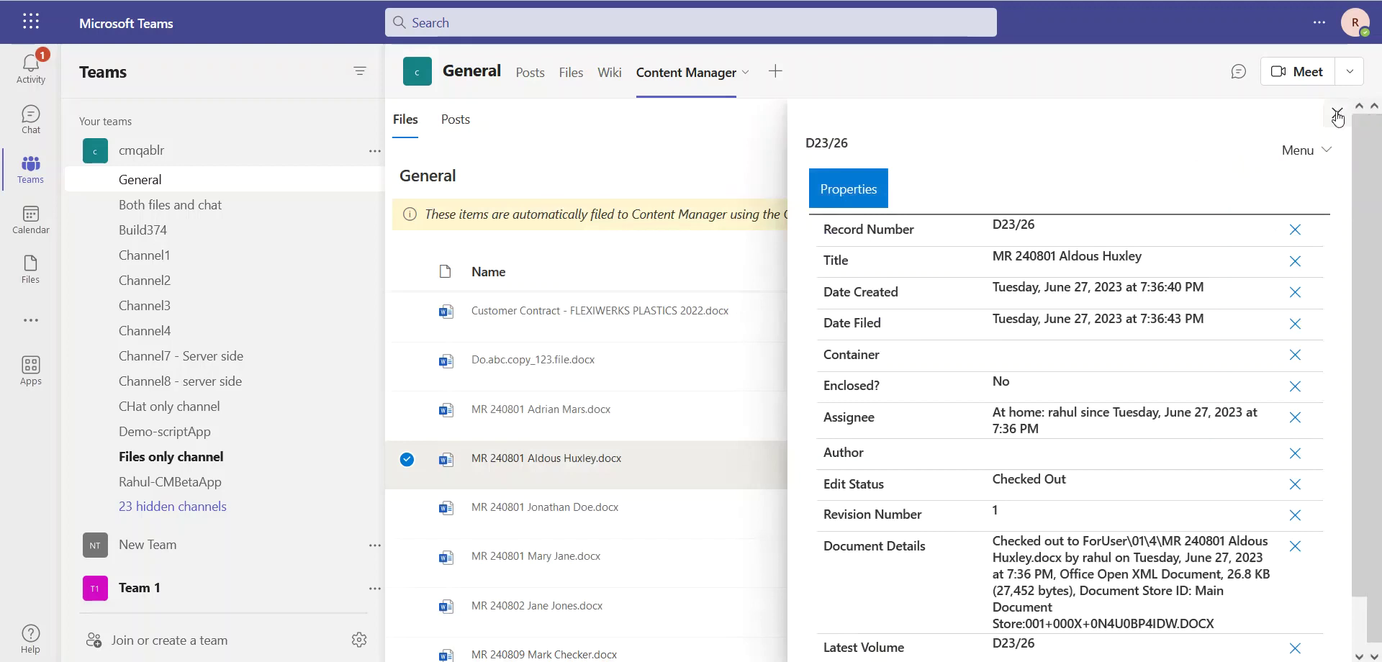
{"action": "left_click", "coordinate": [1337, 114]}
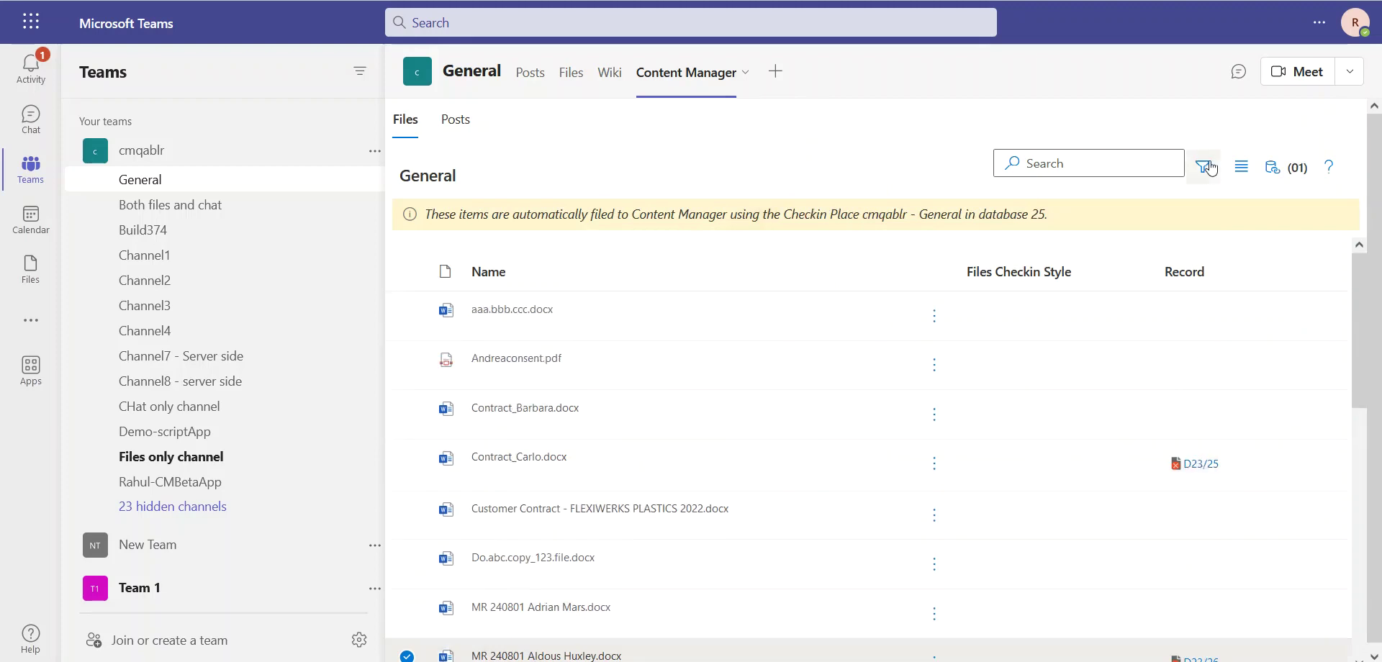
Switch the Content Manager database for the channel's files back to CMBeta102.
{"action": "left_click", "coordinate": [1273, 167]}
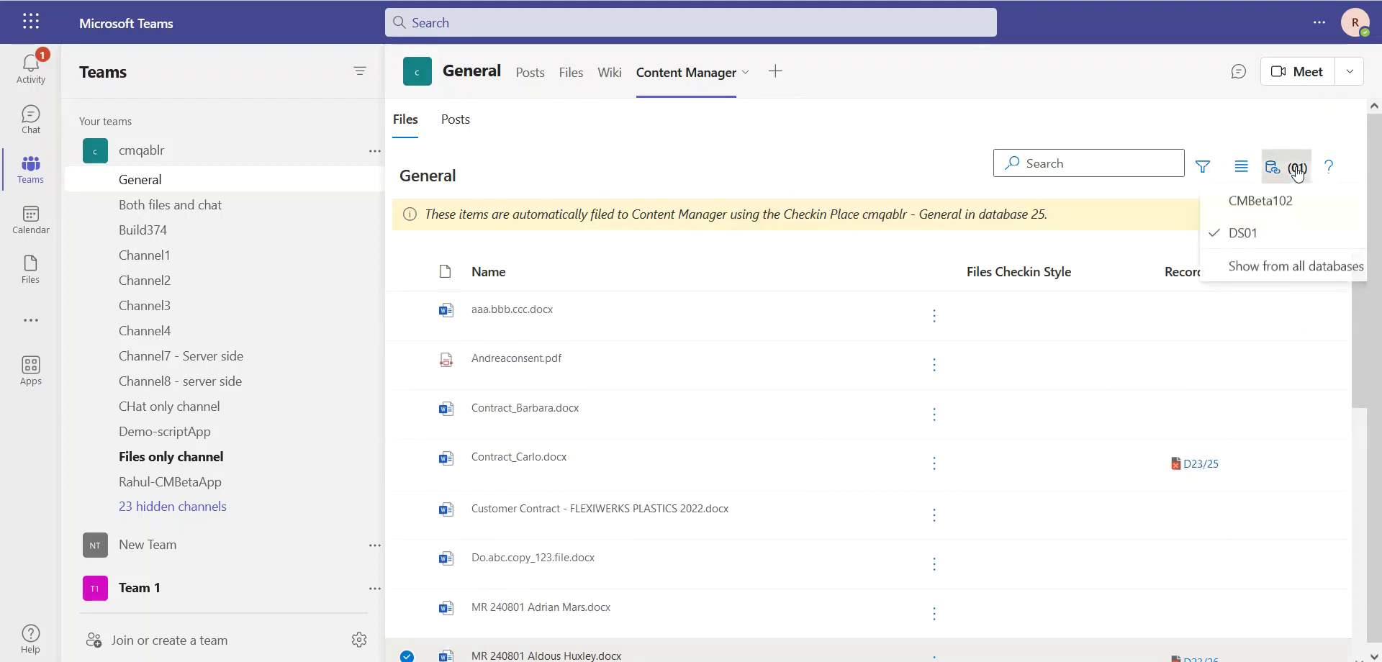
{"action": "left_click", "coordinate": [1280, 205]}
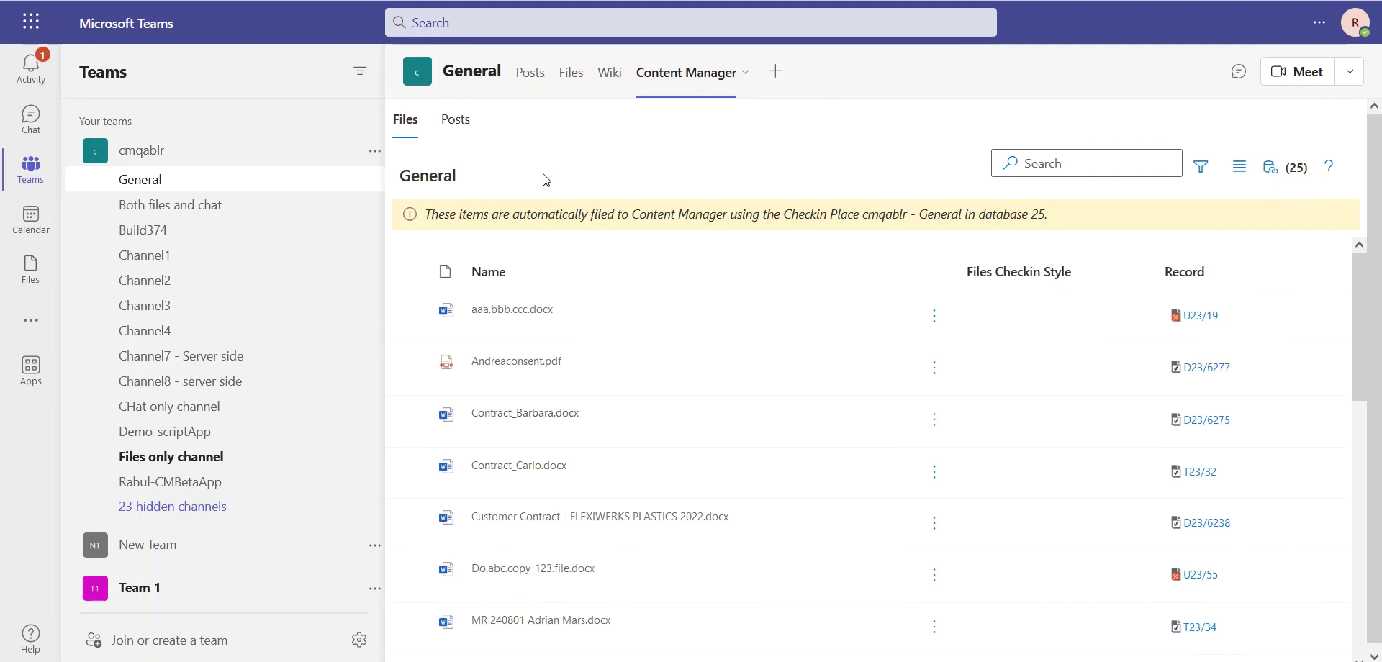
{"action": "left_click", "coordinate": [1215, 179]}
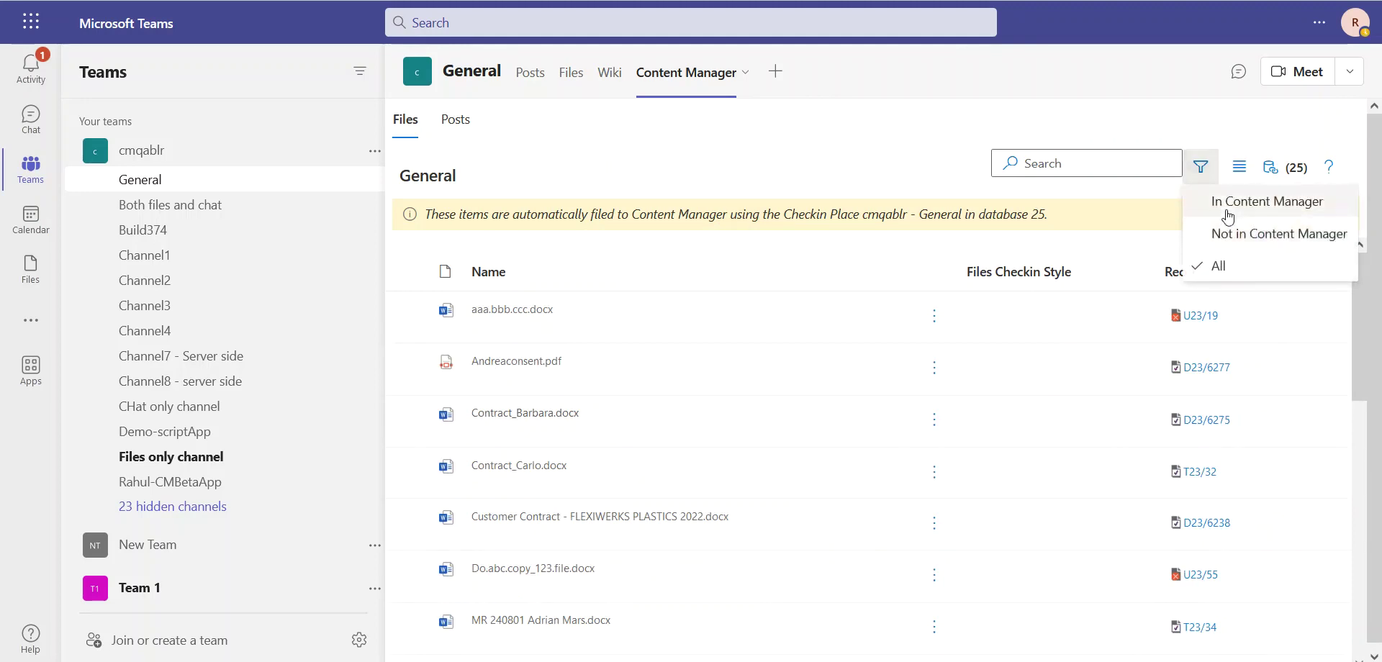
{"action": "left_click", "coordinate": [1220, 126]}
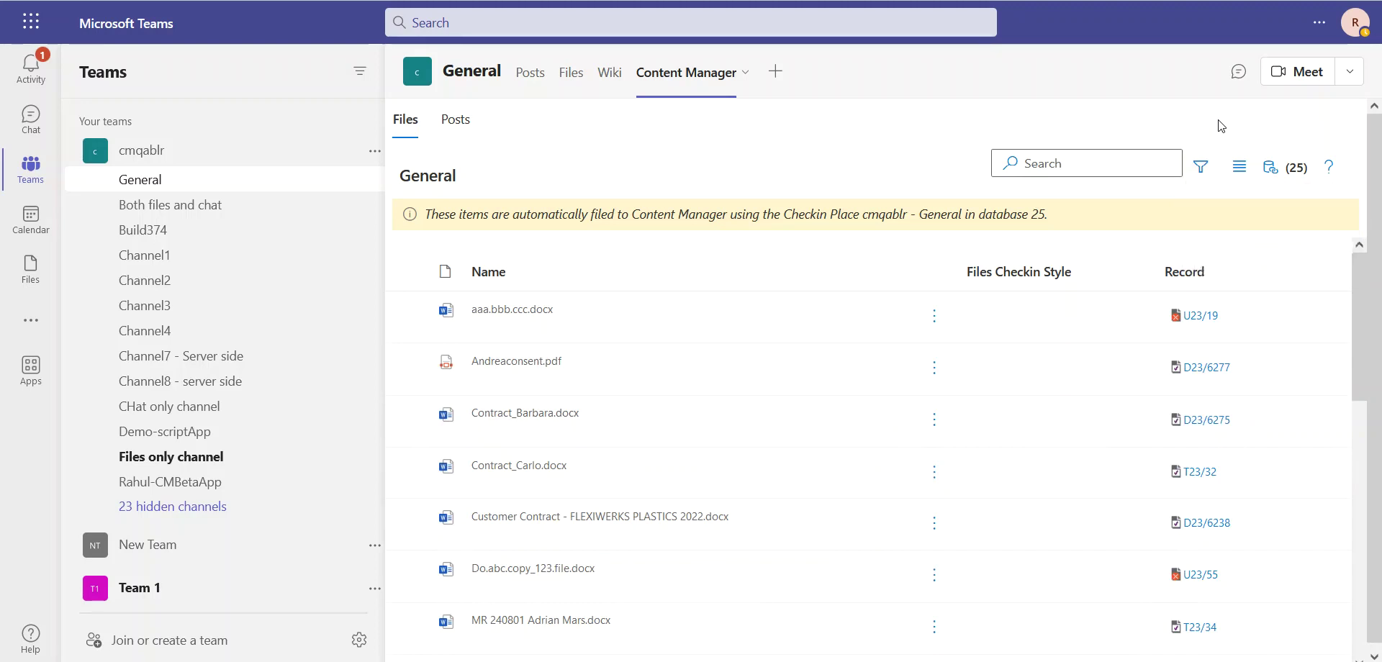
Expose the favourite Content Manager record titled Test in the General channel's files.
{"action": "left_click", "coordinate": [1235, 173]}
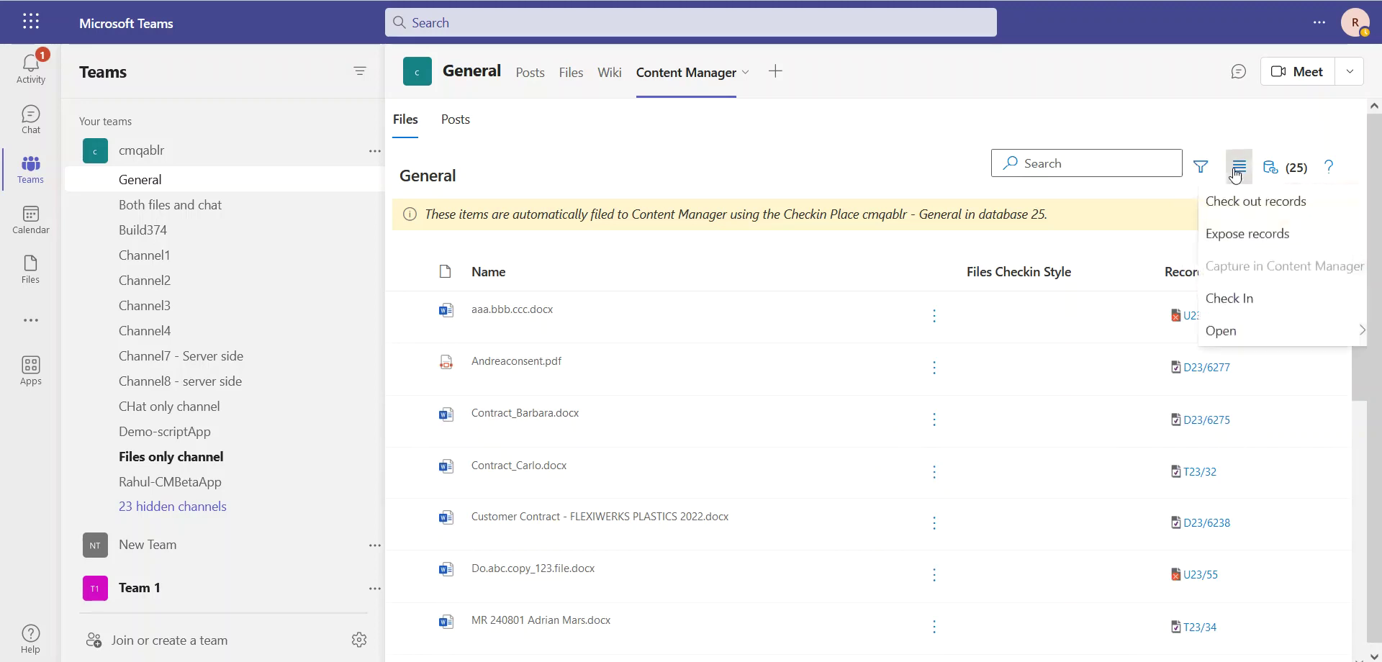
{"action": "left_click", "coordinate": [1245, 236]}
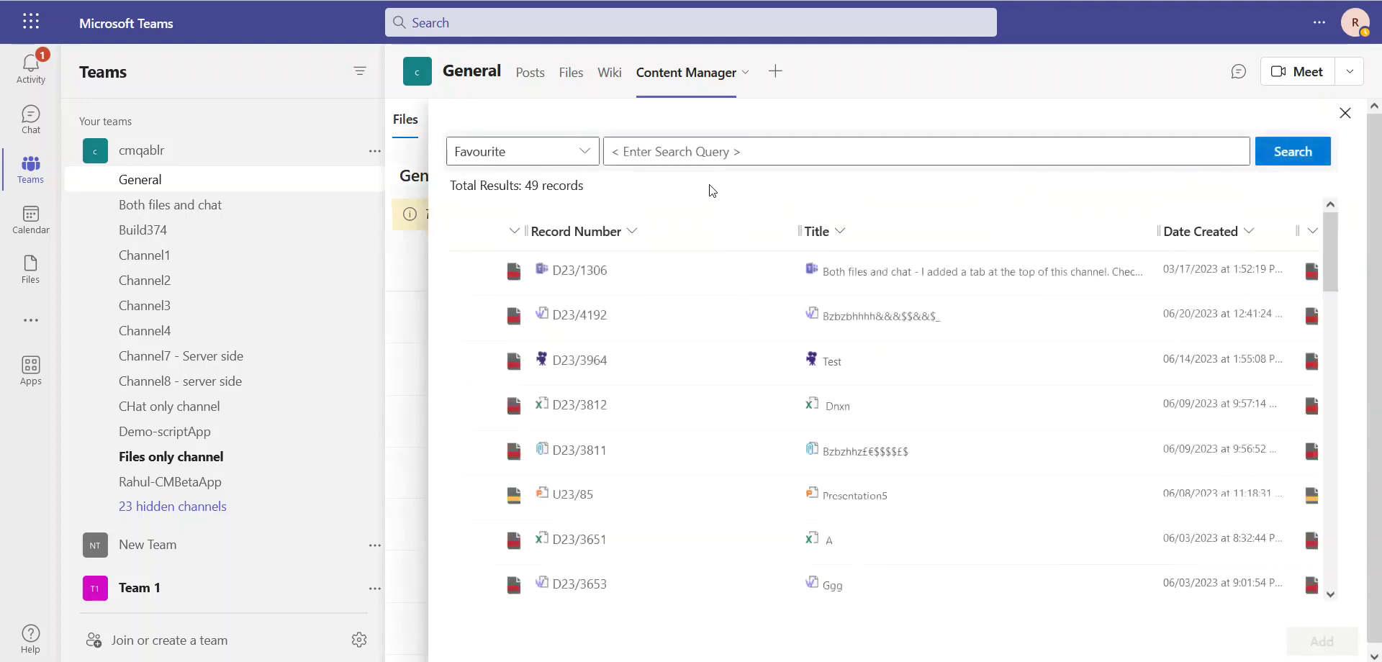
{"action": "left_click", "coordinate": [471, 360]}
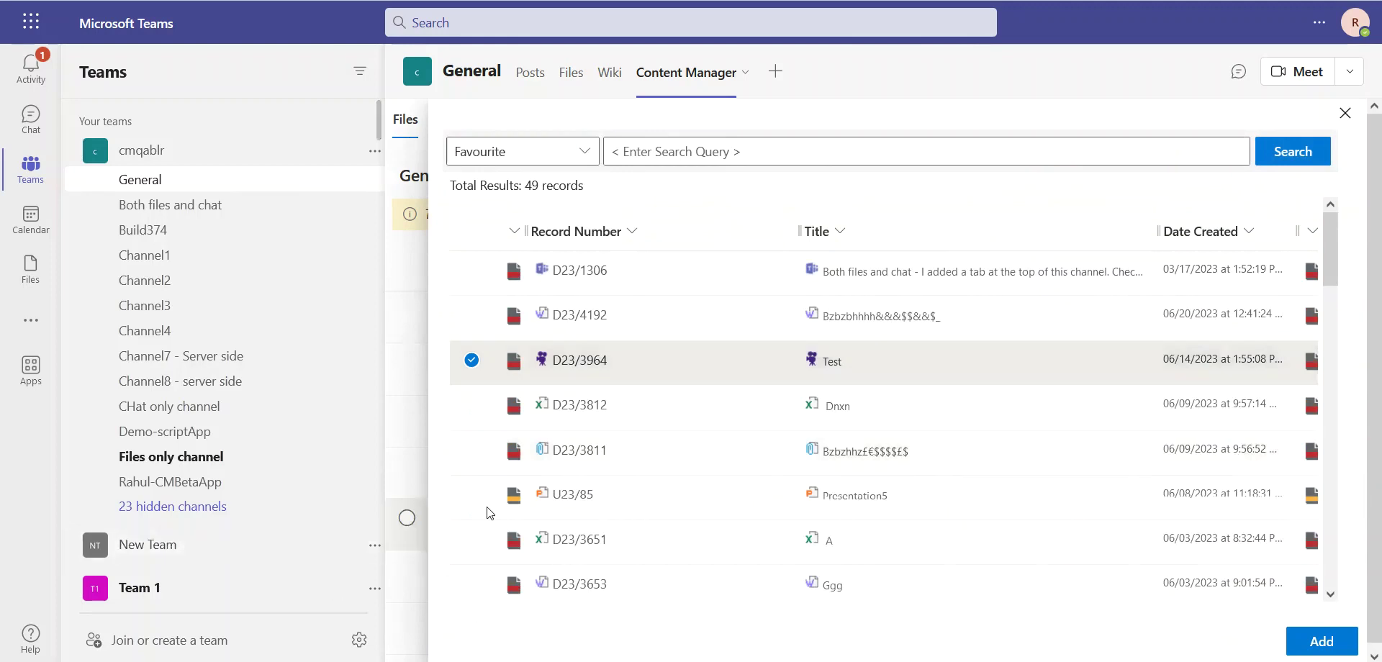
{"action": "scroll", "coordinate": [500, 508], "scroll_direction": "down", "scroll_amount": 5}
{"action": "scroll", "coordinate": [478, 545], "scroll_direction": "up", "scroll_amount": 2}
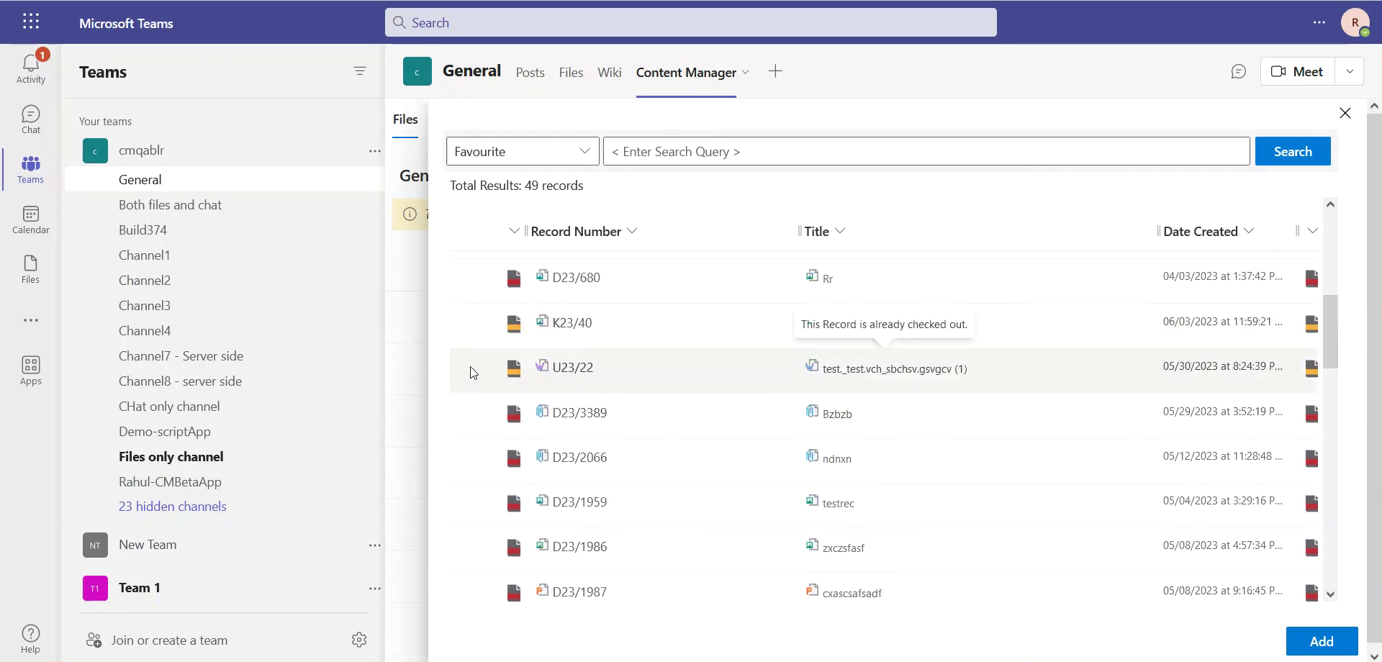
{"action": "scroll", "coordinate": [469, 370], "scroll_direction": "up", "scroll_amount": 5}
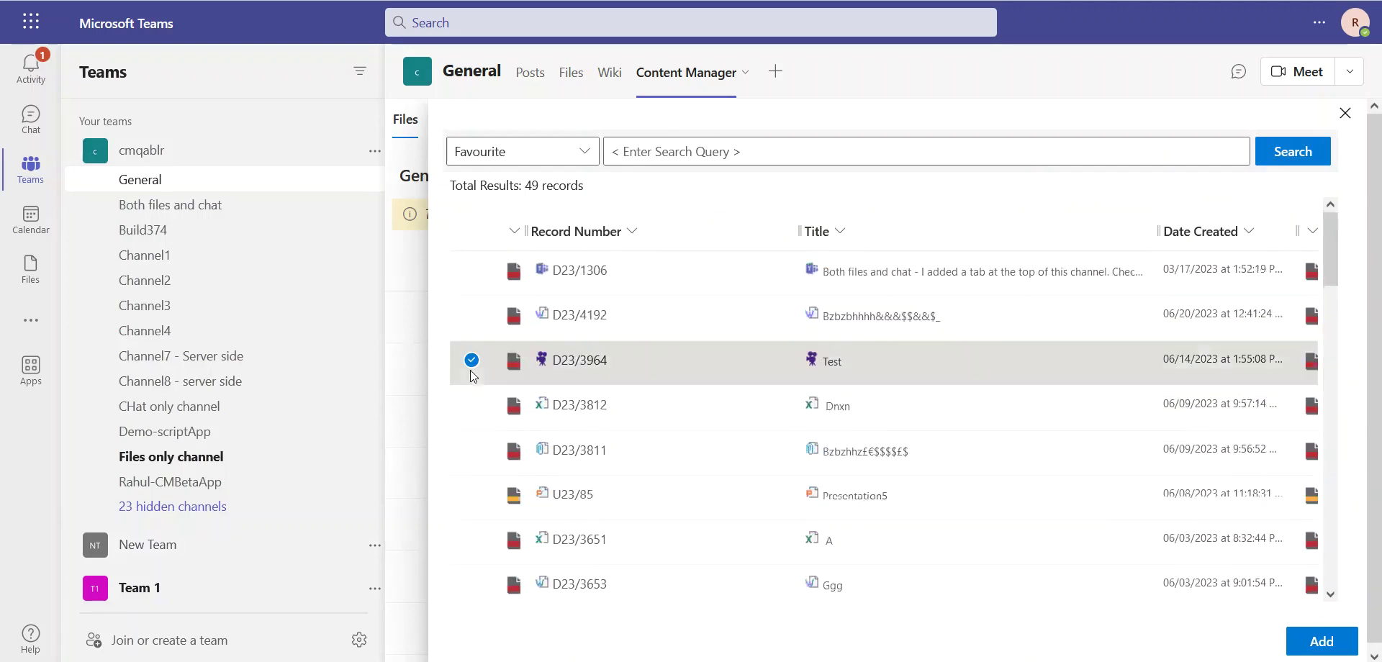
{"action": "left_click", "coordinate": [469, 363]}
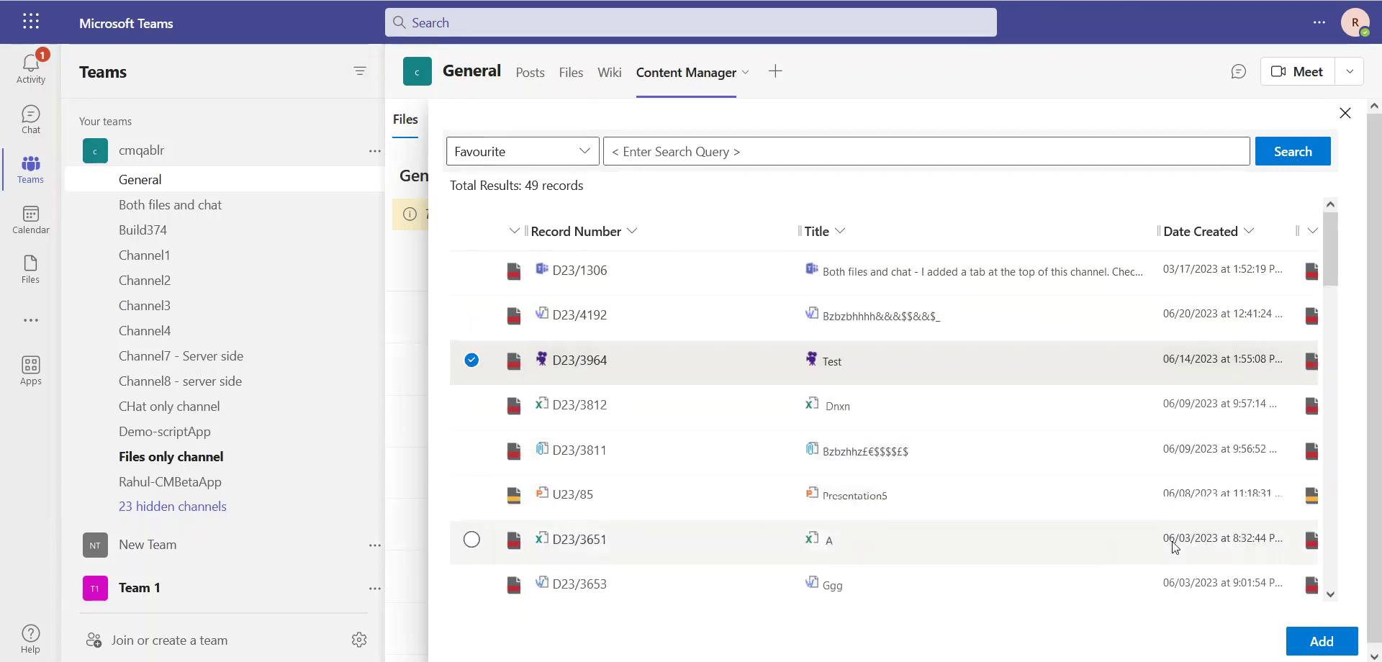
{"action": "left_click", "coordinate": [1321, 642]}
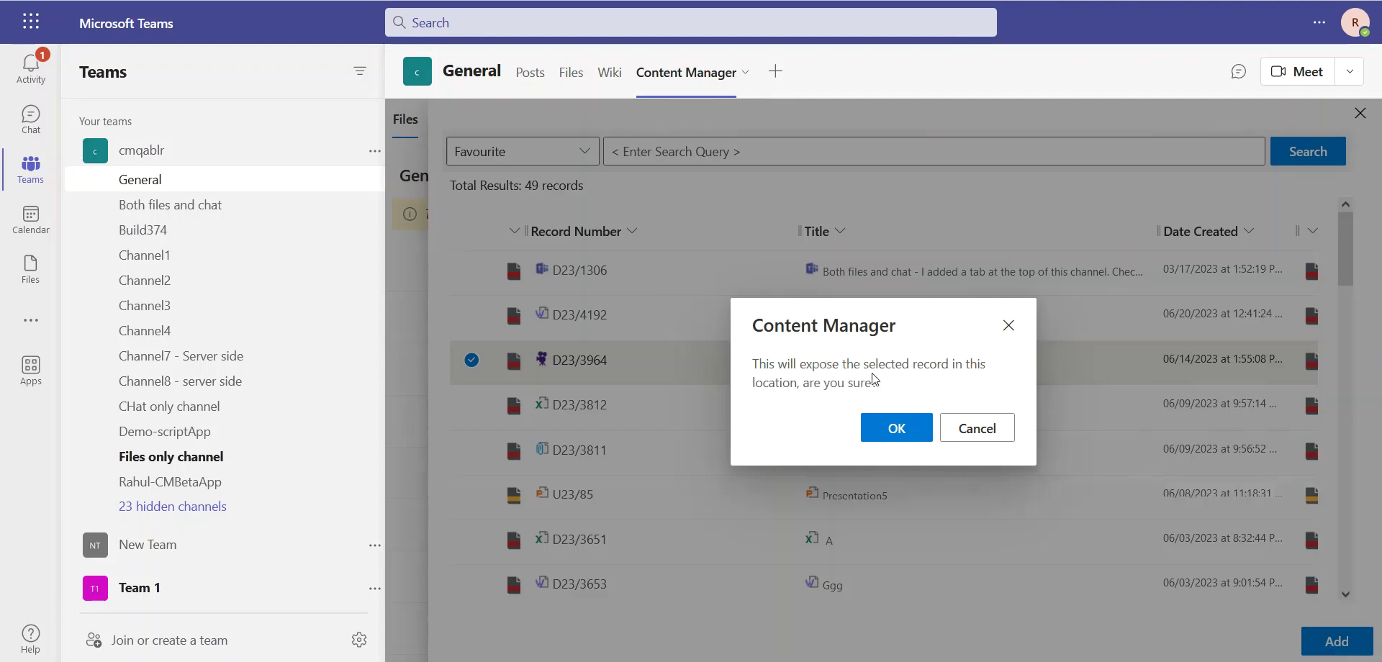
{"action": "left_click", "coordinate": [884, 430]}
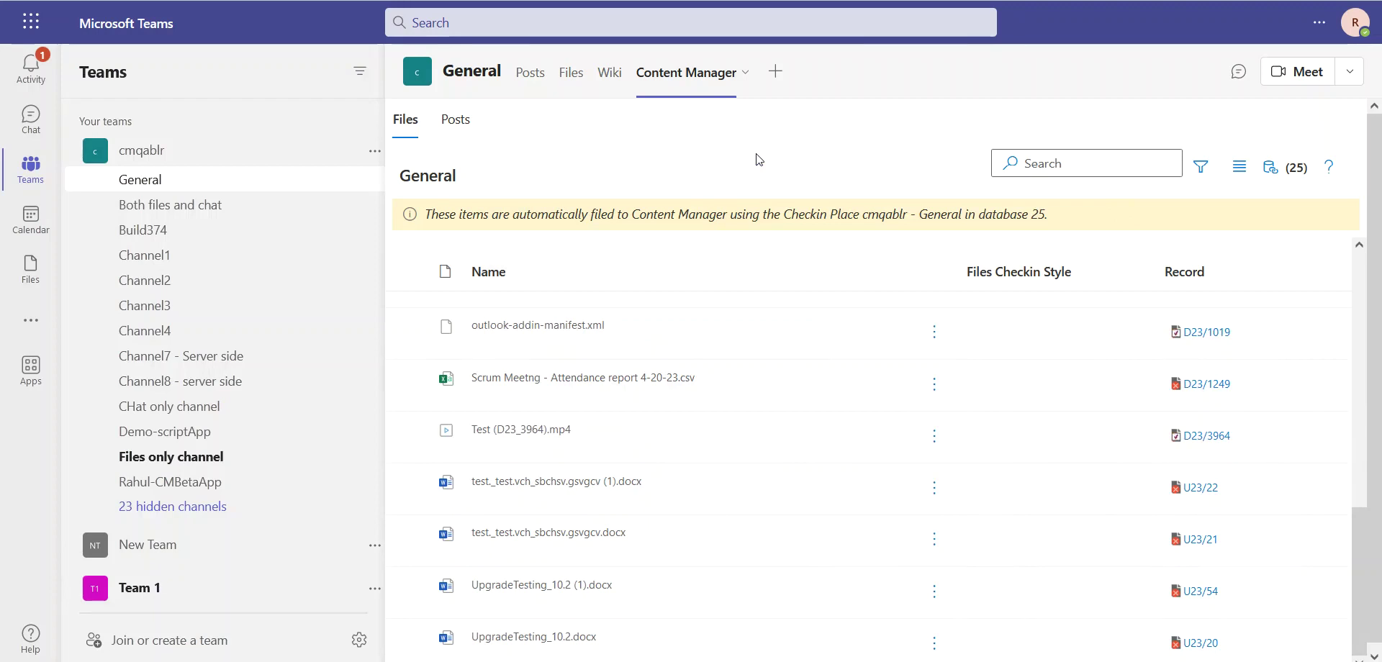
Add a note containing the user stamp to record T23/35 in the General channel's files and save it.
{"action": "scroll", "coordinate": [691, 513], "scroll_direction": "up", "scroll_amount": 3}
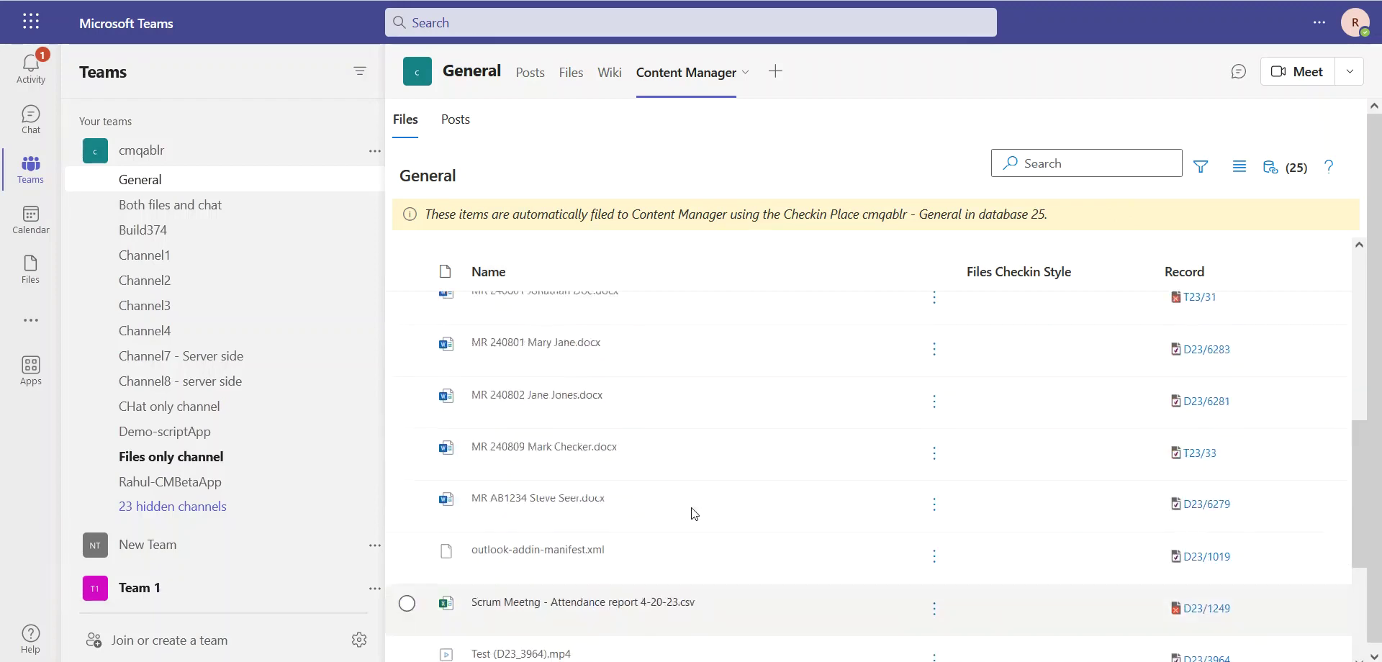
{"action": "scroll", "coordinate": [693, 512], "scroll_direction": "up", "scroll_amount": 1}
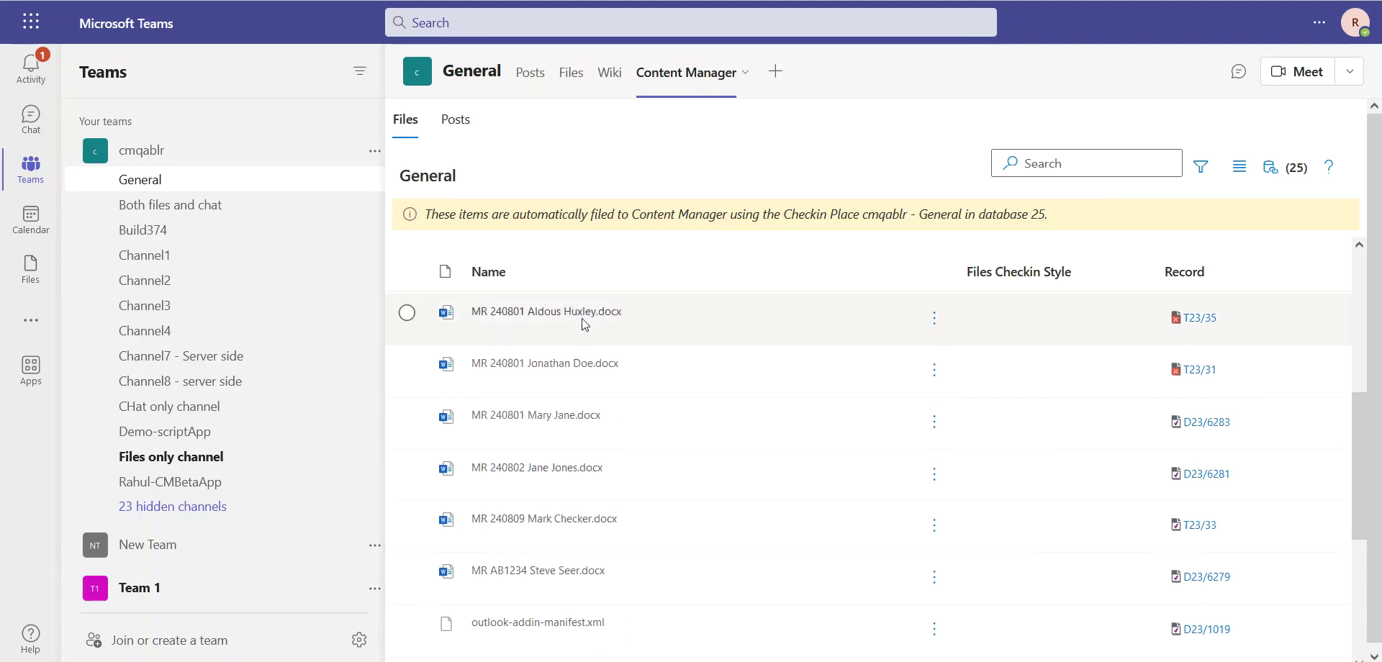
{"action": "left_click", "coordinate": [1211, 322]}
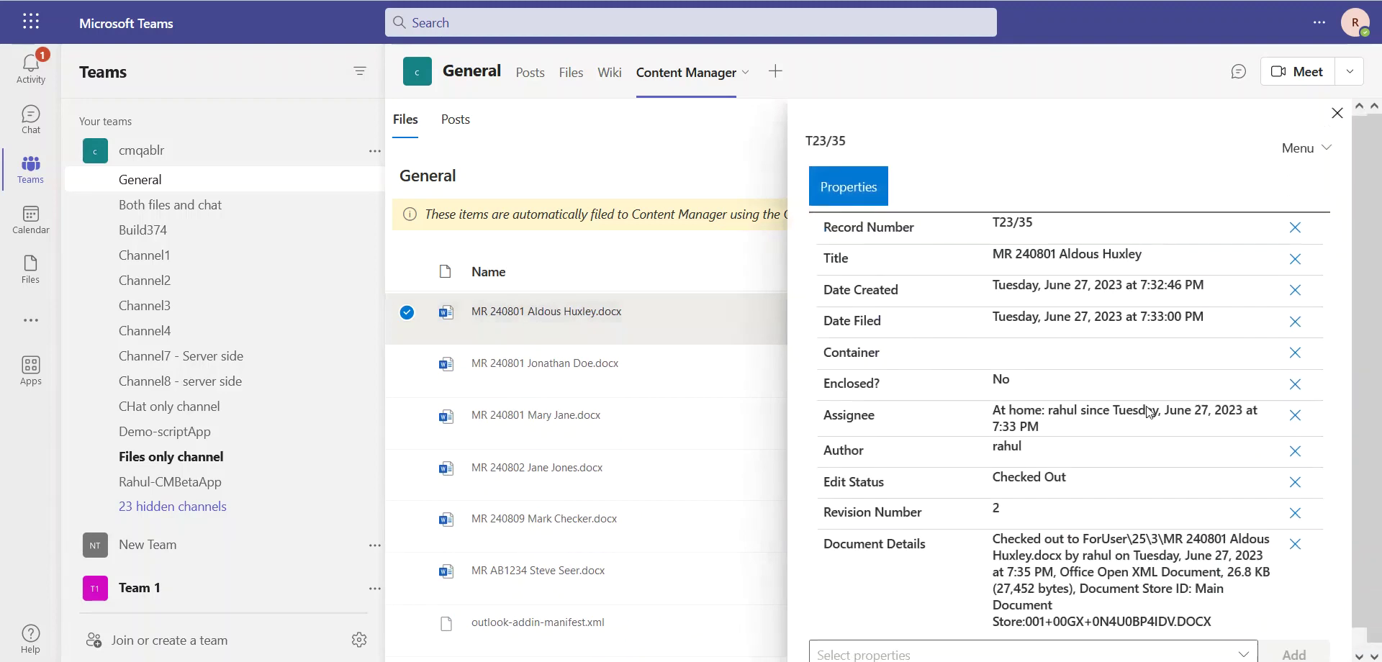
{"action": "left_click", "coordinate": [1295, 161]}
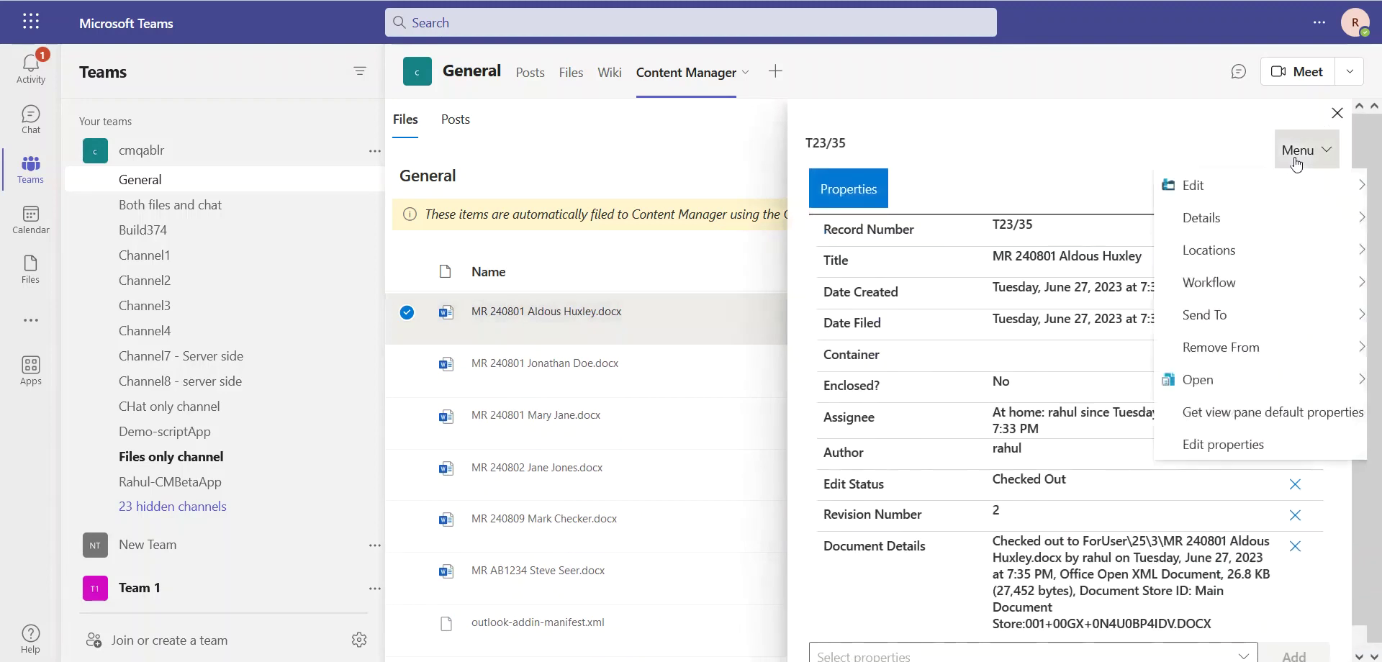
{"action": "mouse_move", "coordinate": [1296, 178]}
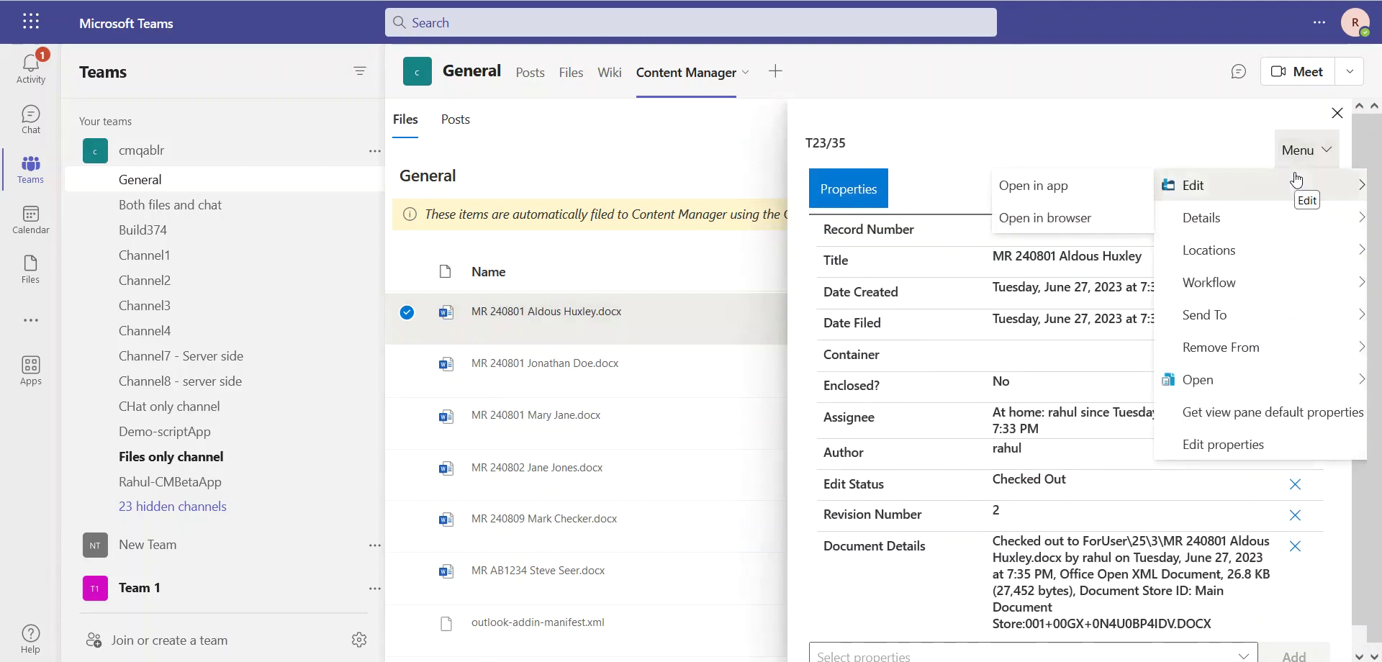
{"action": "mouse_move", "coordinate": [1295, 216]}
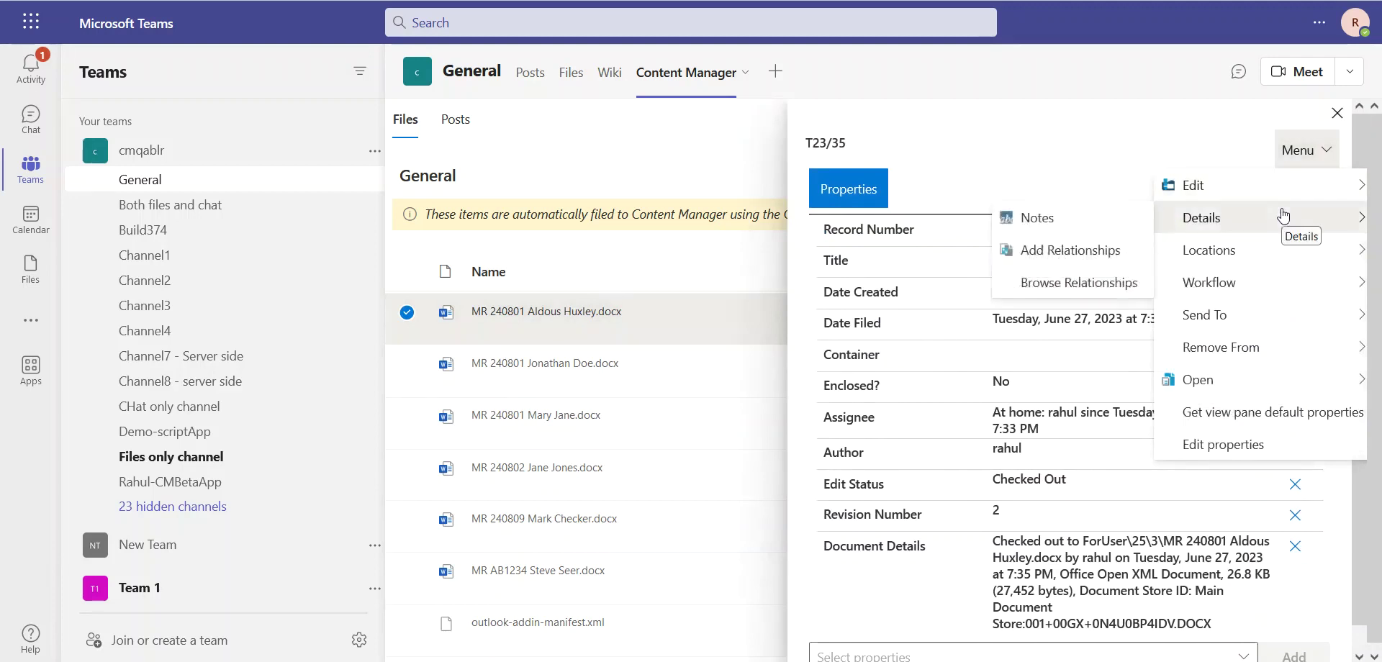
{"action": "left_click", "coordinate": [1136, 217]}
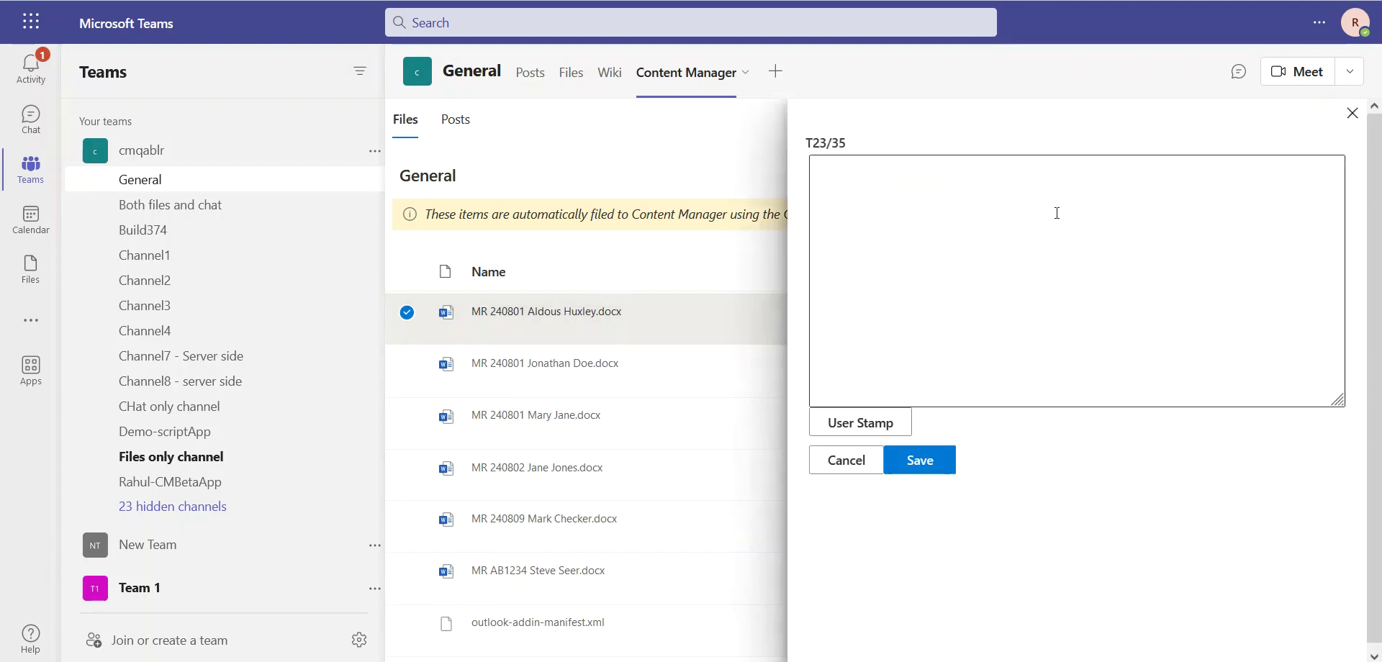
{"action": "left_click", "coordinate": [863, 423]}
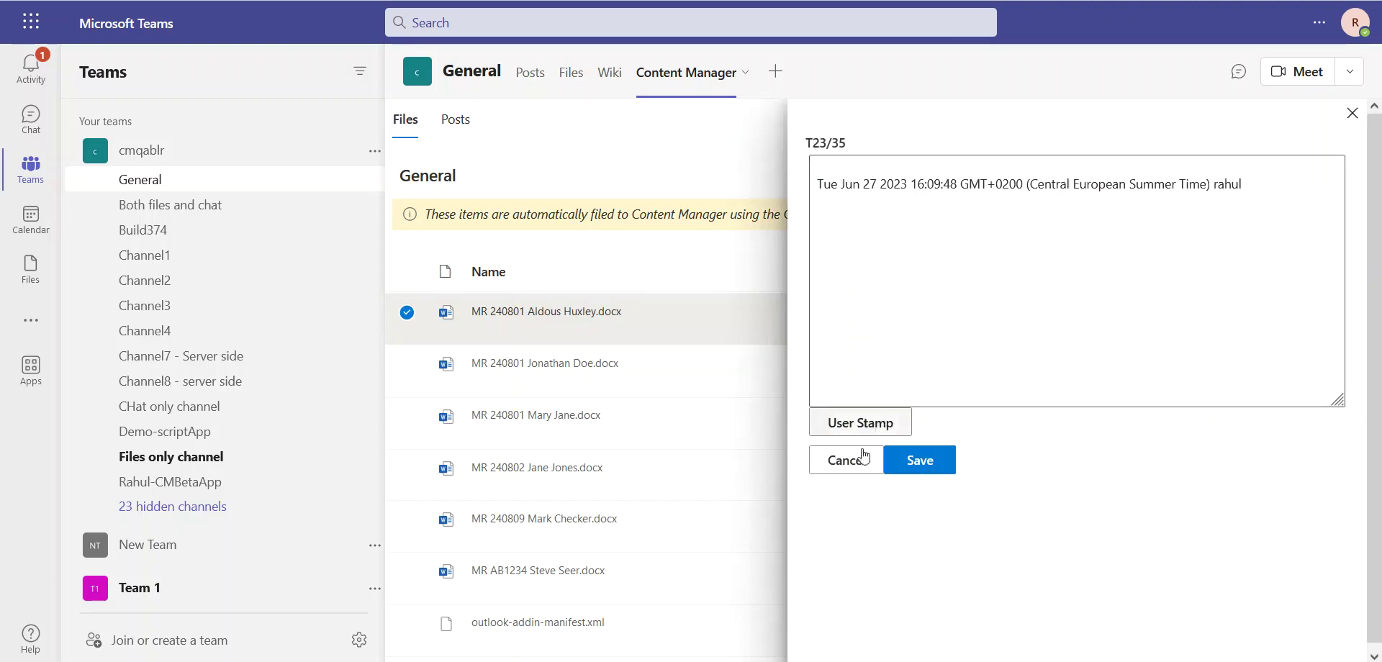
{"action": "left_click", "coordinate": [921, 461]}
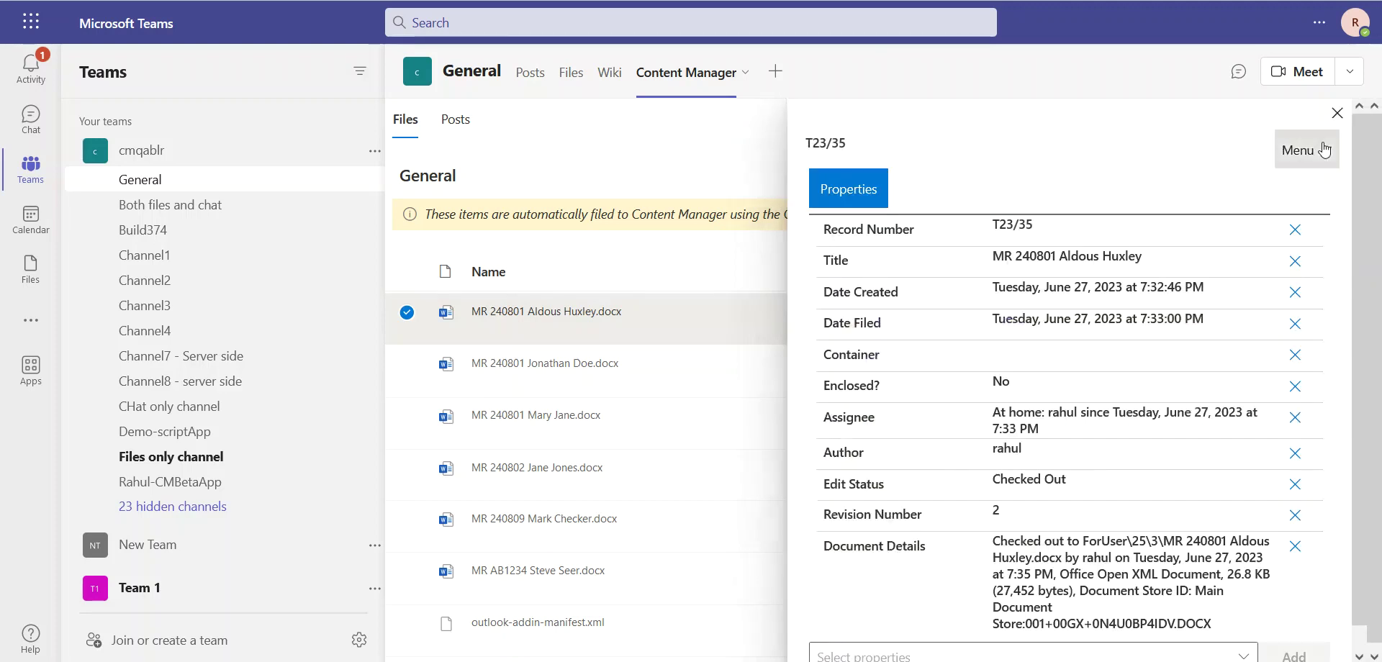
Review record T23/35's location, workflow and send-to actions and its editable properties form, and close the record without saving changes.
{"action": "left_click", "coordinate": [1317, 149]}
{"action": "mouse_move", "coordinate": [1281, 248]}
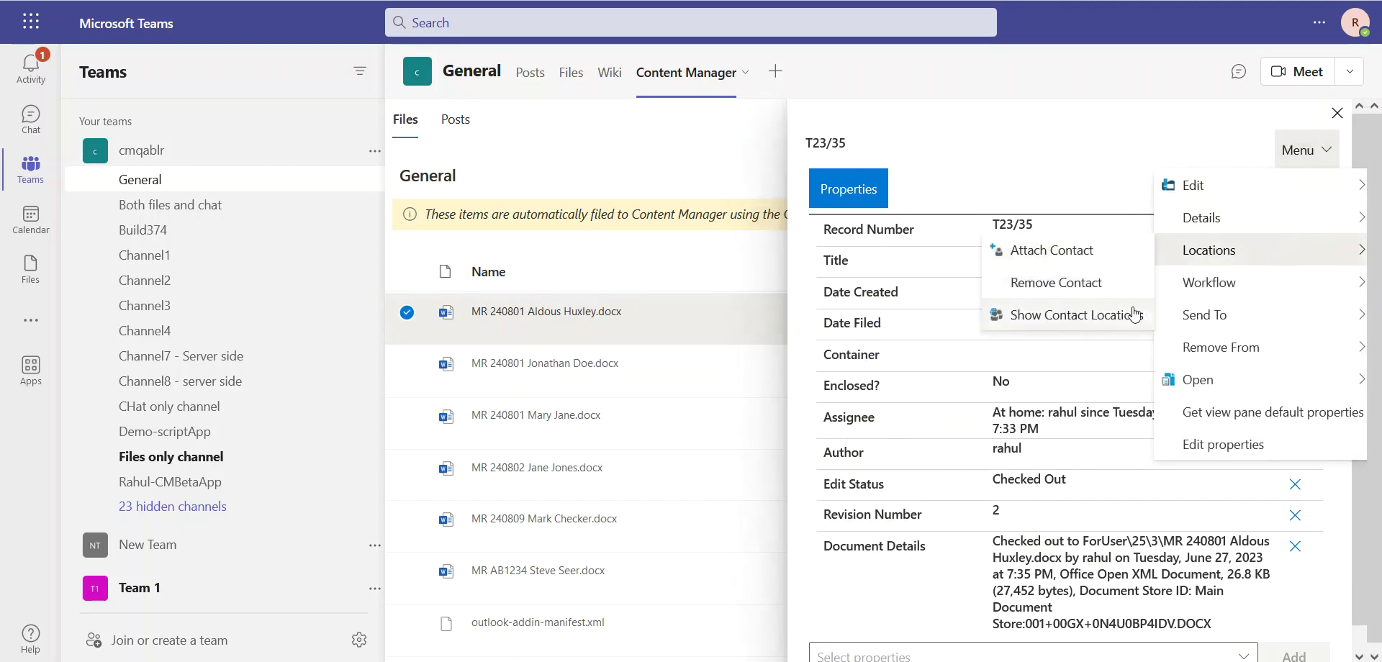
{"action": "mouse_move", "coordinate": [1202, 290]}
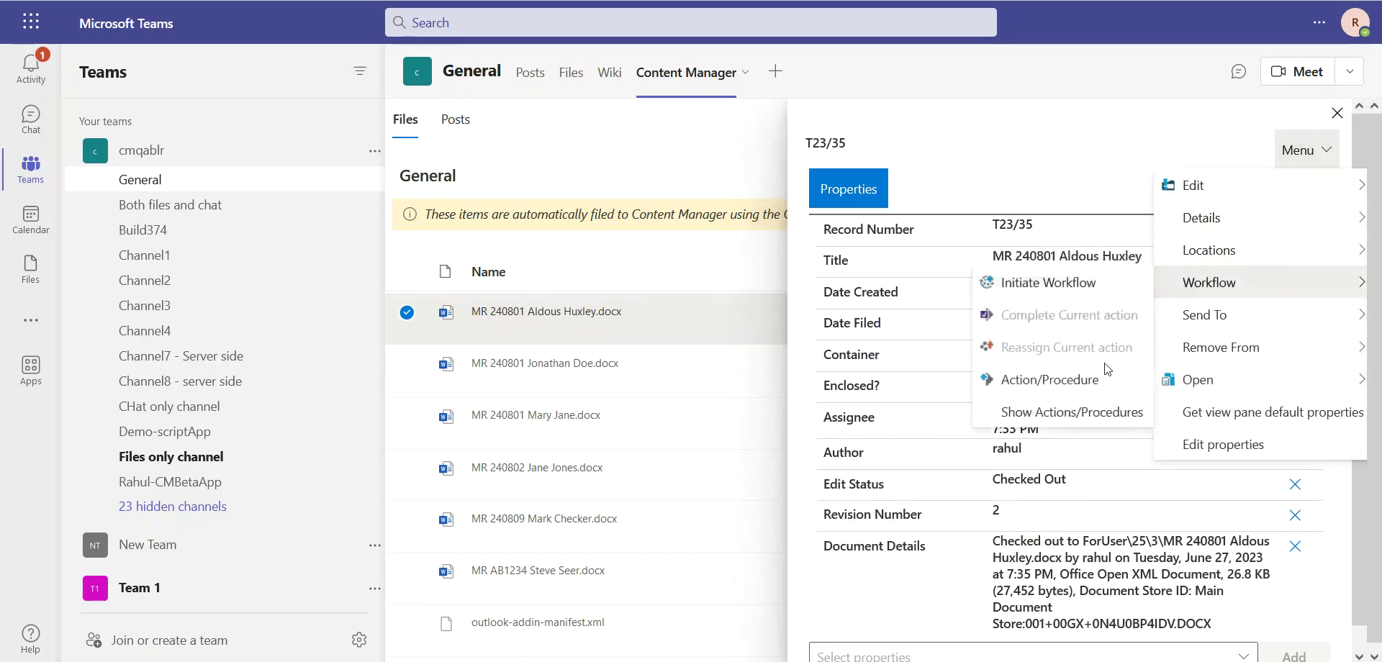
{"action": "mouse_move", "coordinate": [1192, 325]}
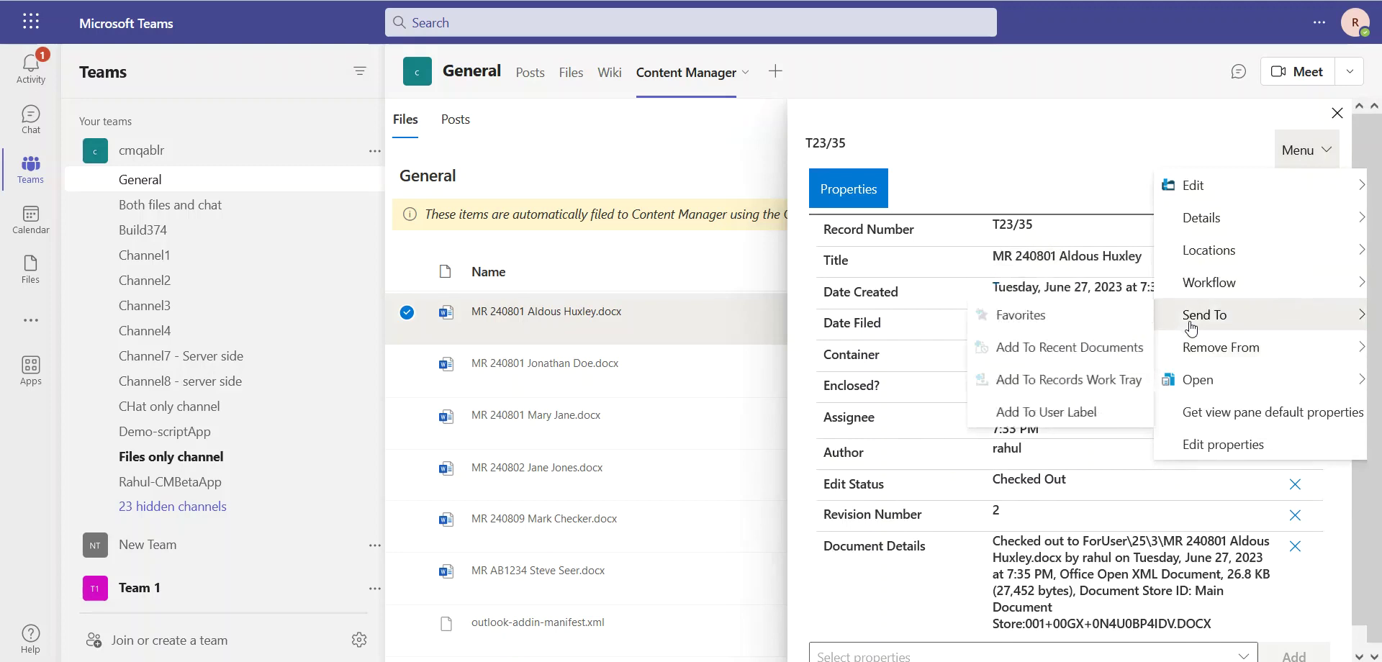
{"action": "mouse_move", "coordinate": [1223, 351]}
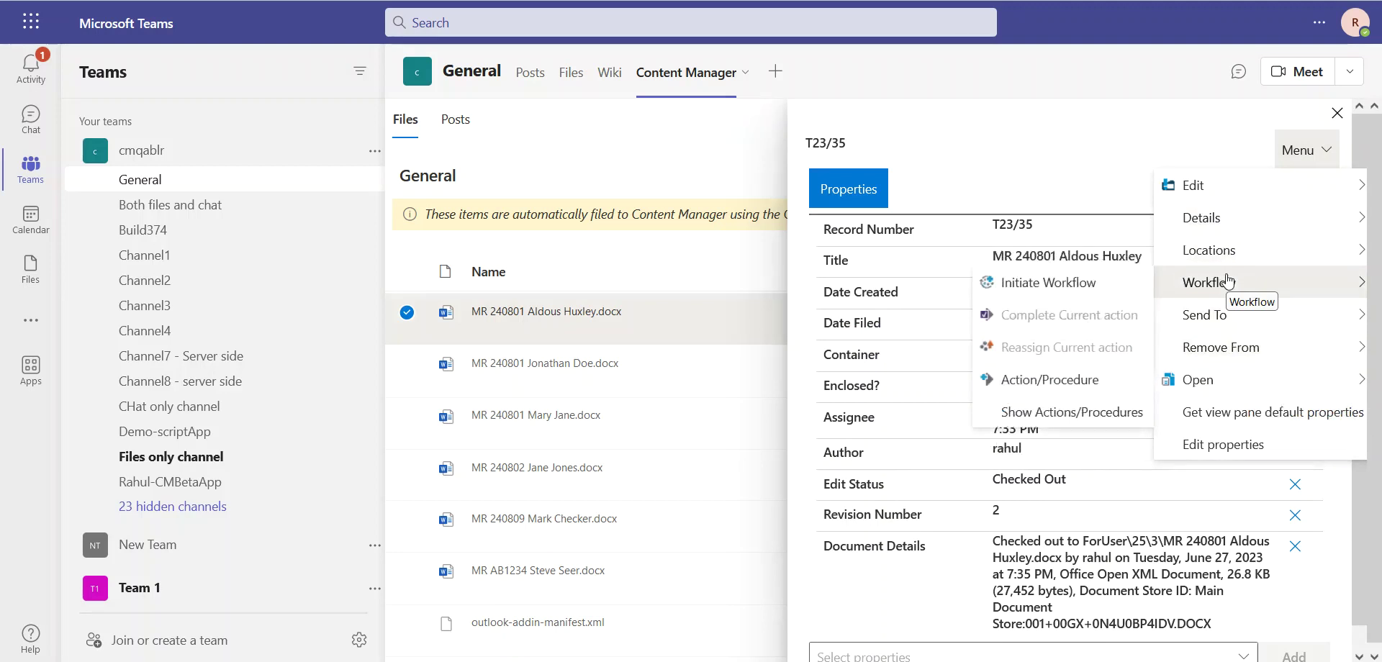
{"action": "left_click", "coordinate": [1229, 444]}
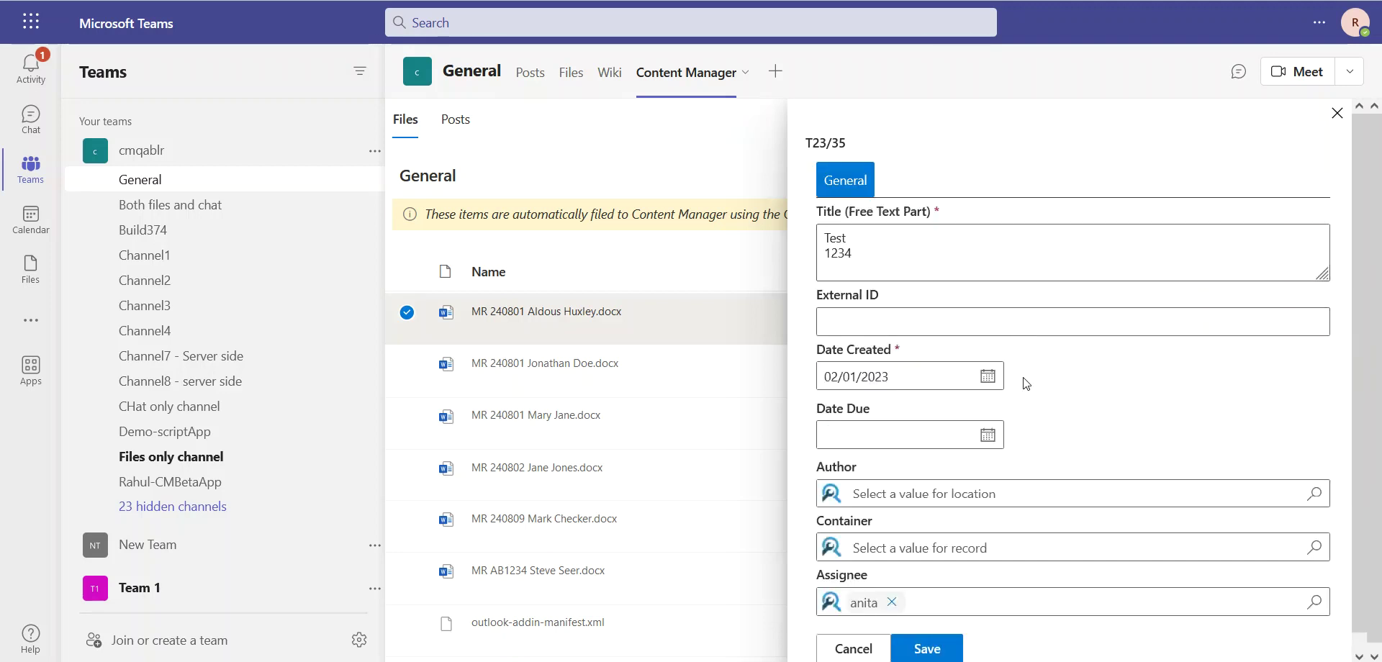
{"action": "left_click", "coordinate": [851, 643]}
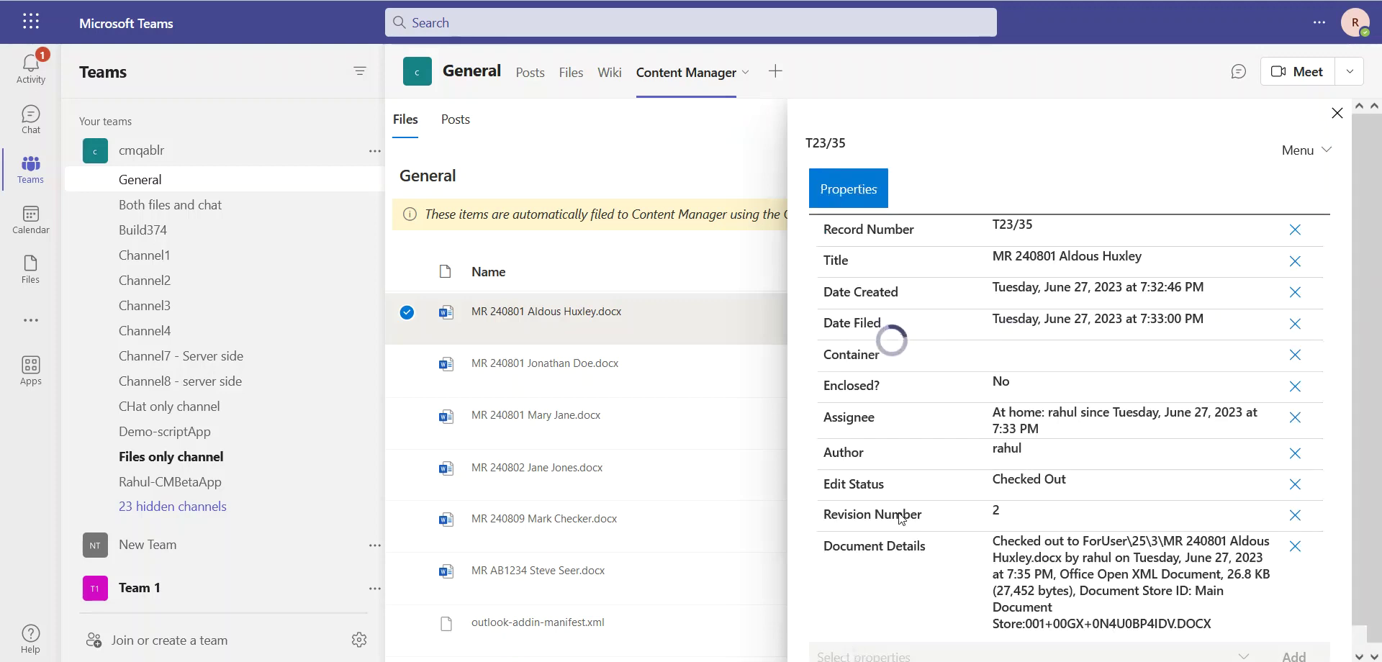
{"action": "left_click", "coordinate": [1337, 119]}
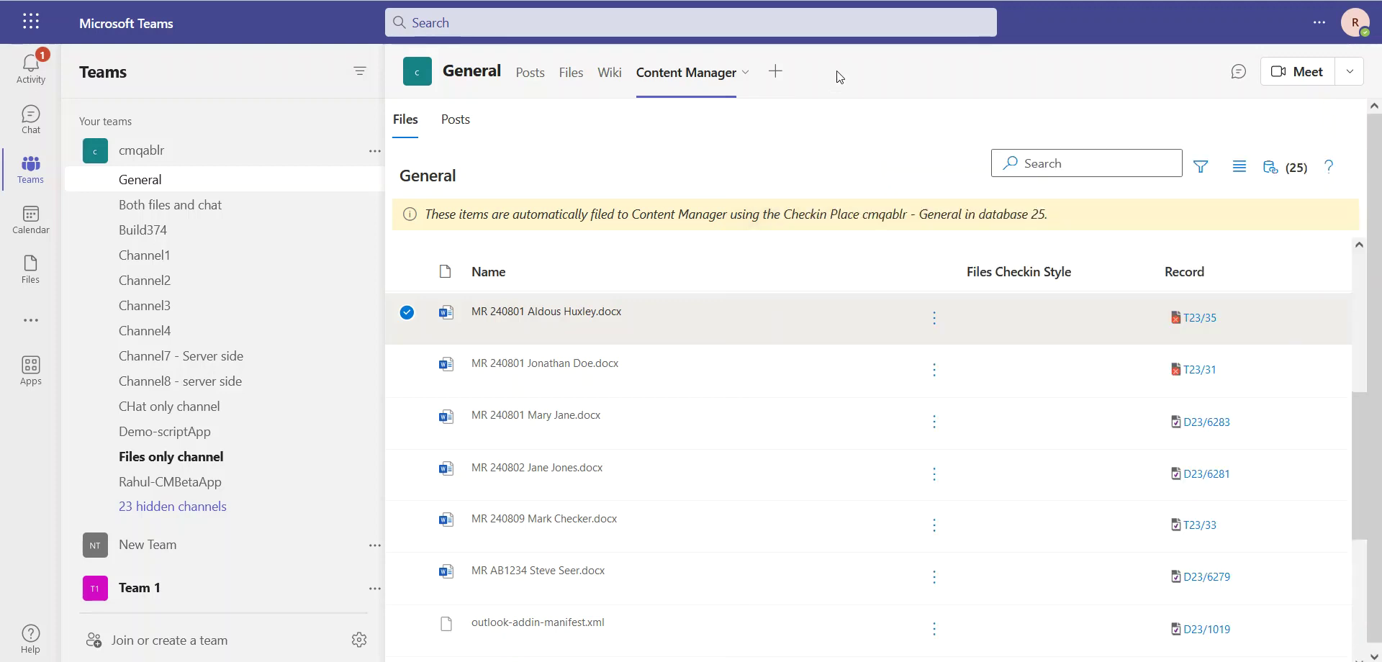